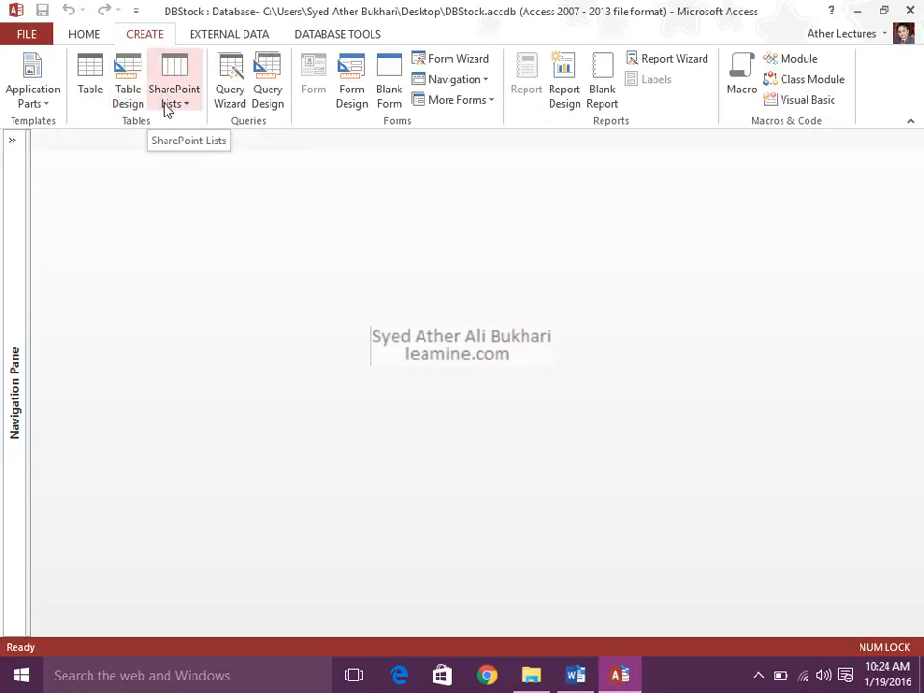
{"action": "left_click", "coordinate": [166, 108]}
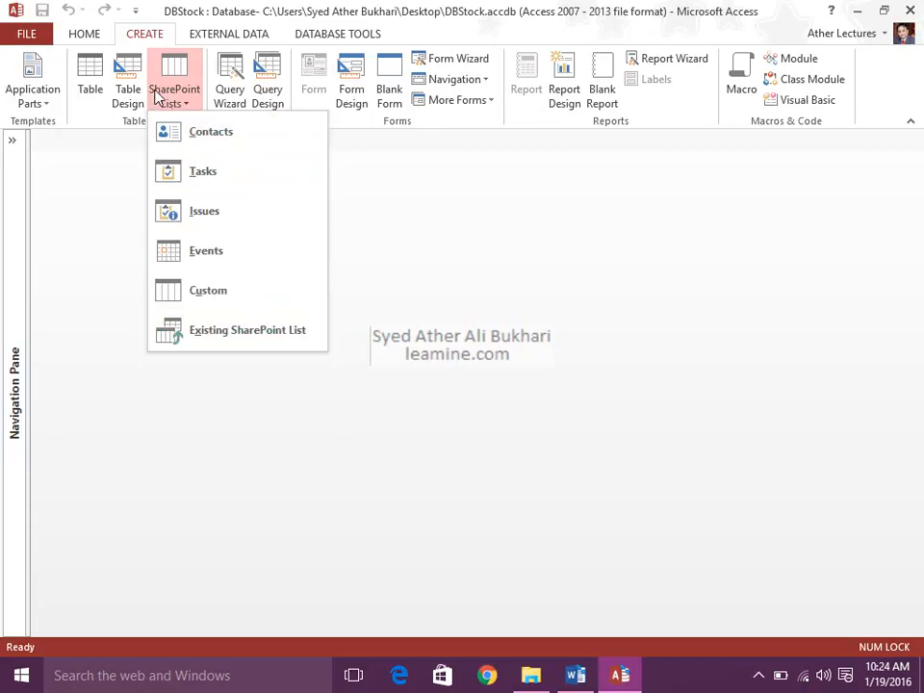
{"action": "left_click", "coordinate": [89, 114]}
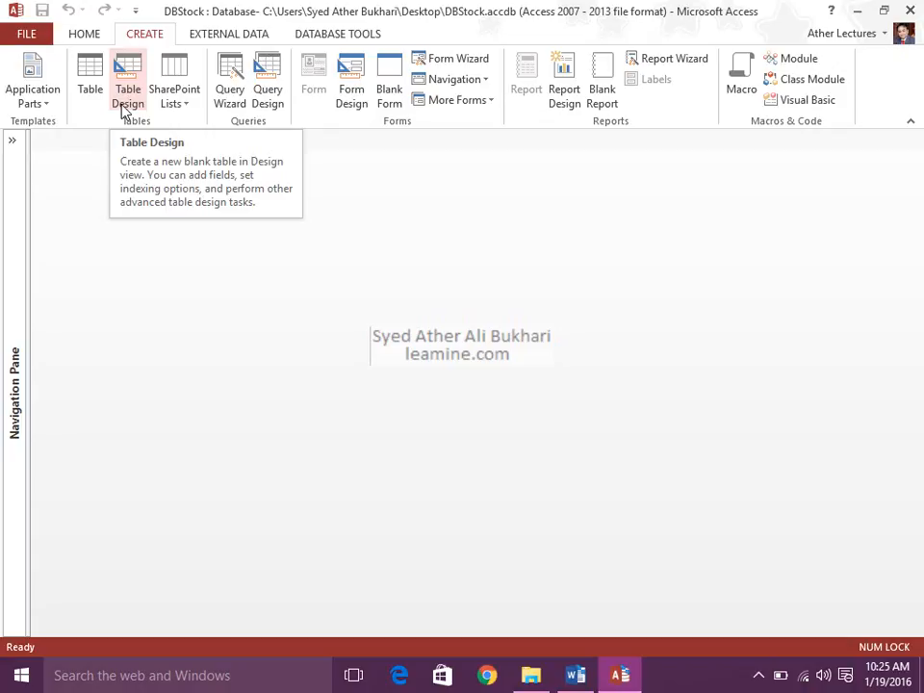
{"action": "left_click", "coordinate": [122, 108]}
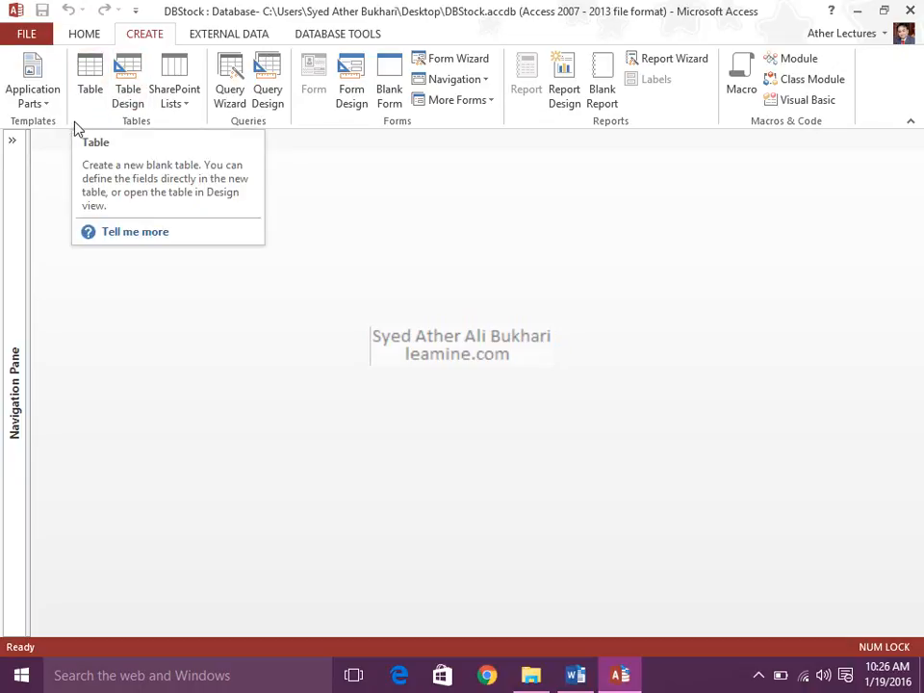
Reveal the database's list of forms and open the ContactDS and ContactList forms for viewing.
{"action": "left_click", "coordinate": [8, 197]}
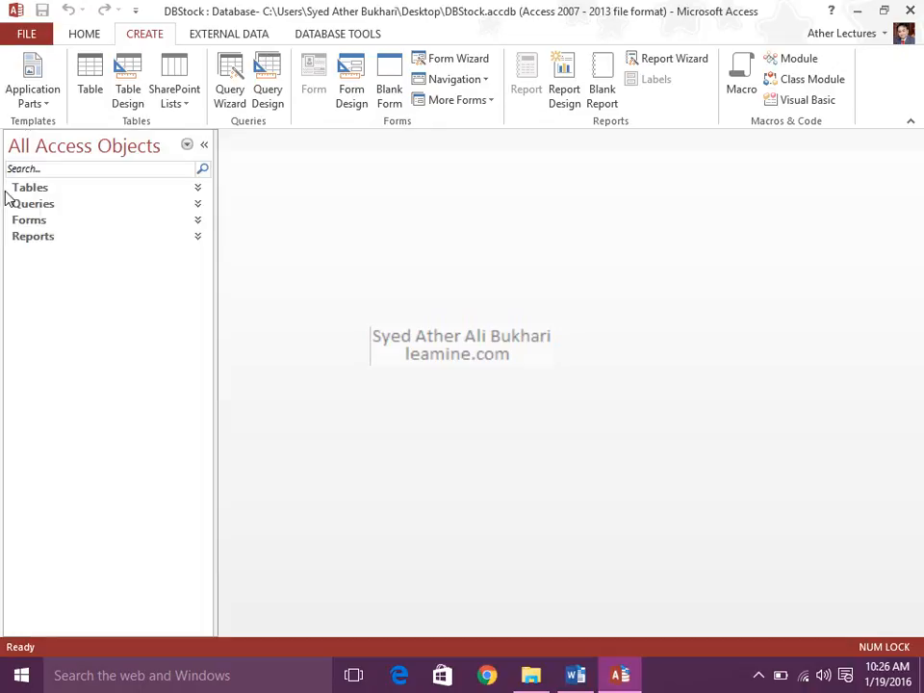
{"action": "left_click", "coordinate": [28, 221]}
{"action": "double_click", "coordinate": [45, 260]}
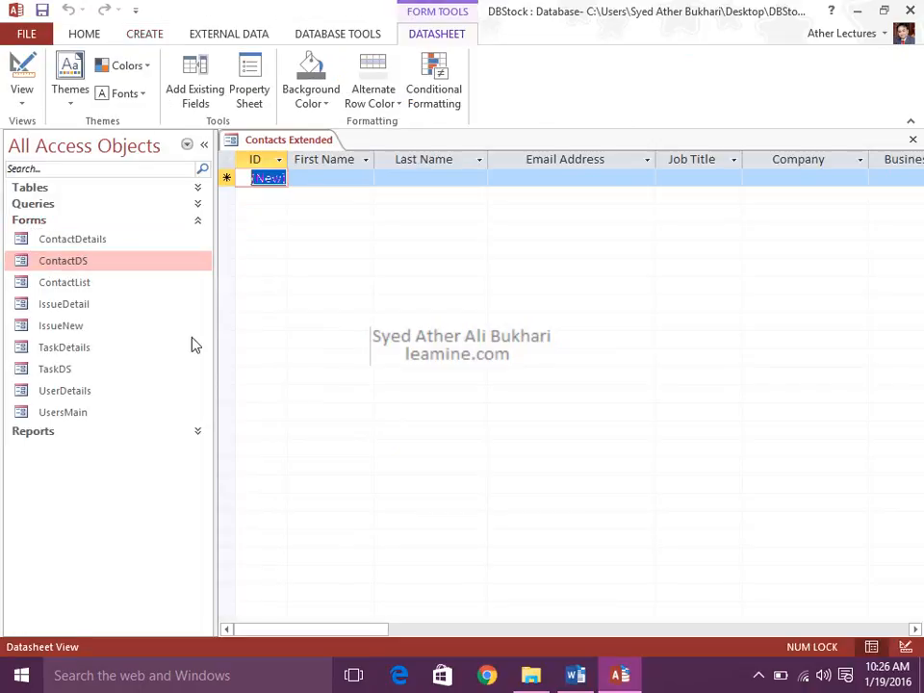
{"action": "double_click", "coordinate": [97, 285]}
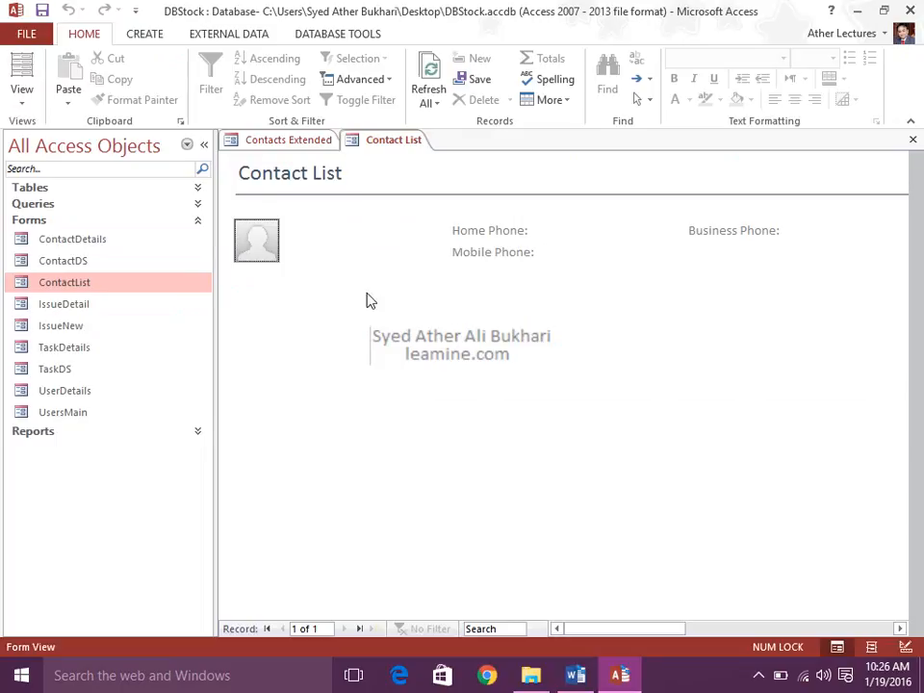
Open the IssueDetail form and examine its Status, Category, Priority, Attachments, Keywords and Summary fields.
{"action": "double_click", "coordinate": [103, 303]}
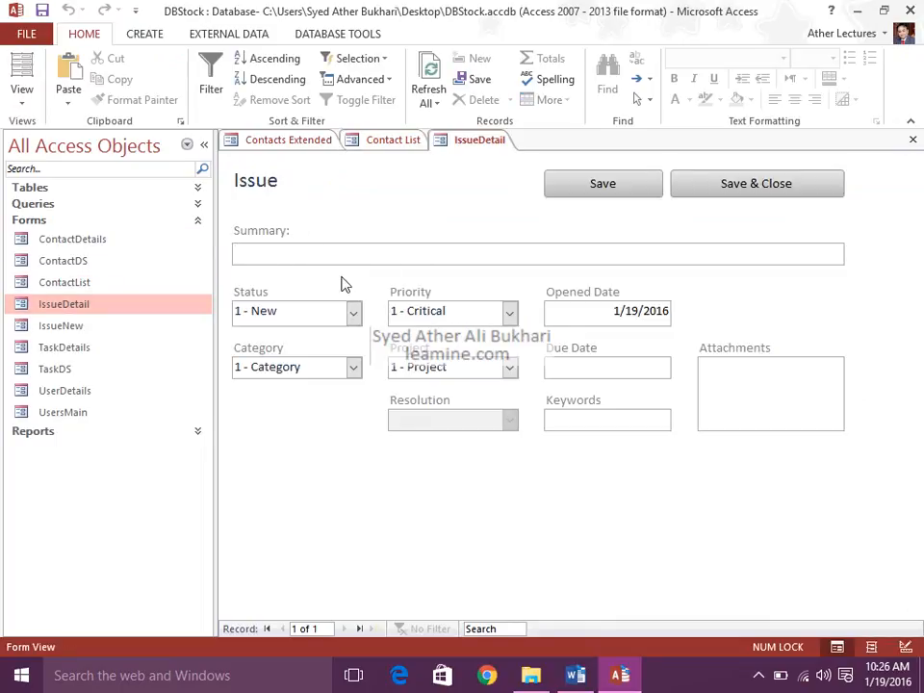
{"action": "left_click", "coordinate": [352, 312]}
{"action": "left_click", "coordinate": [354, 312]}
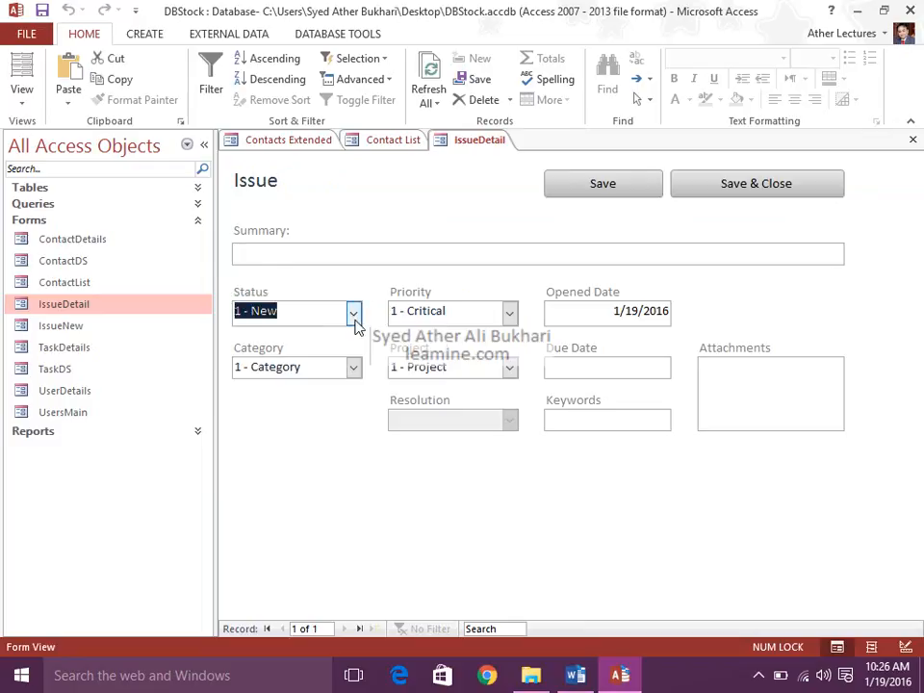
{"action": "left_click", "coordinate": [354, 367]}
{"action": "left_click", "coordinate": [509, 311]}
{"action": "left_click", "coordinate": [509, 312]}
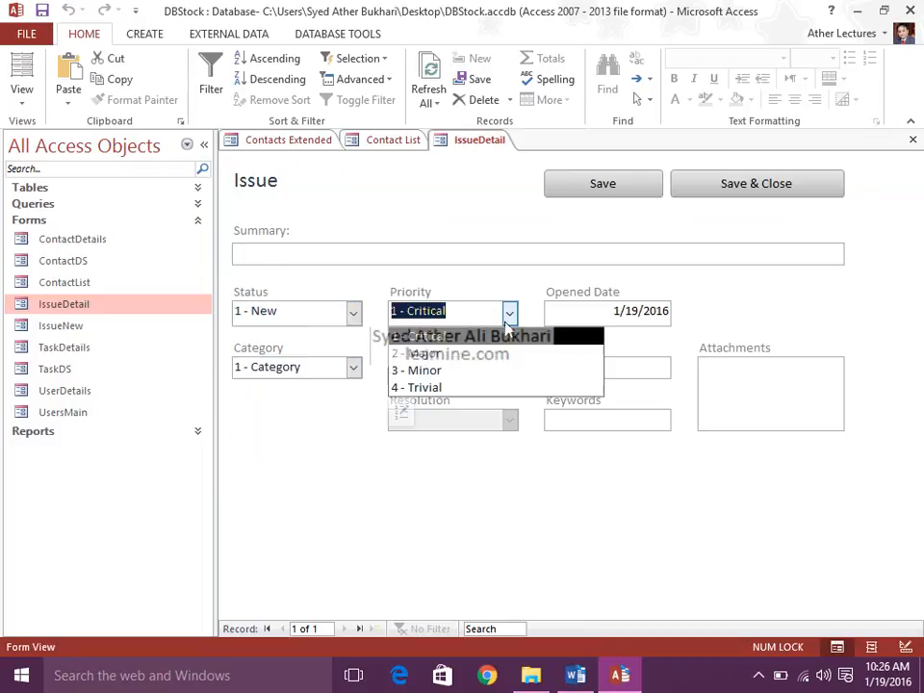
{"action": "left_click", "coordinate": [786, 385]}
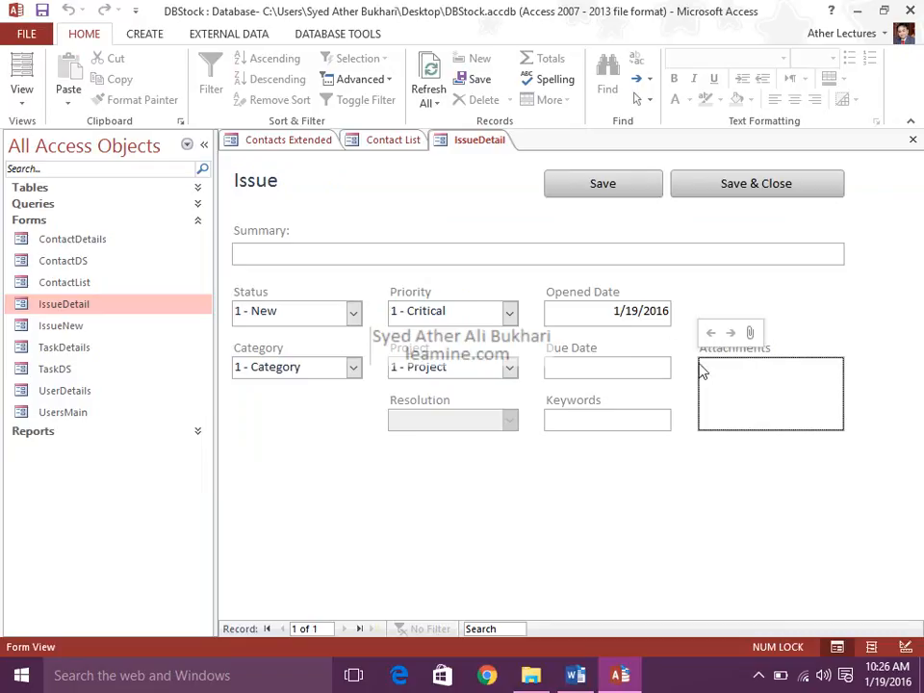
{"action": "left_click", "coordinate": [633, 414]}
{"action": "left_click", "coordinate": [355, 251]}
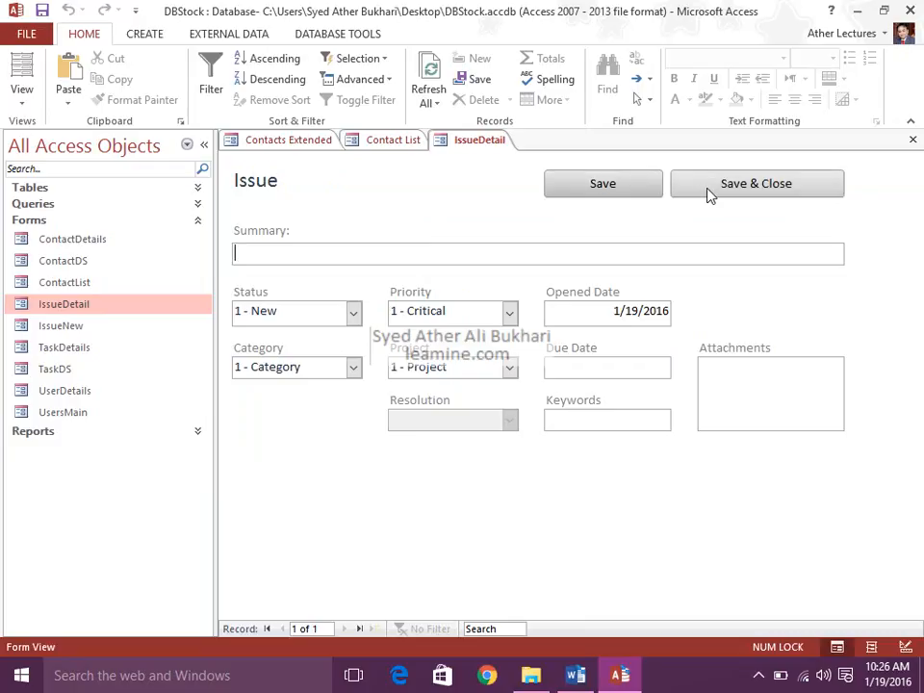
Open the IssueNew, TaskDetails, TaskDS, UserDetails and UsersMain forms to view their layouts.
{"action": "left_click", "coordinate": [63, 326]}
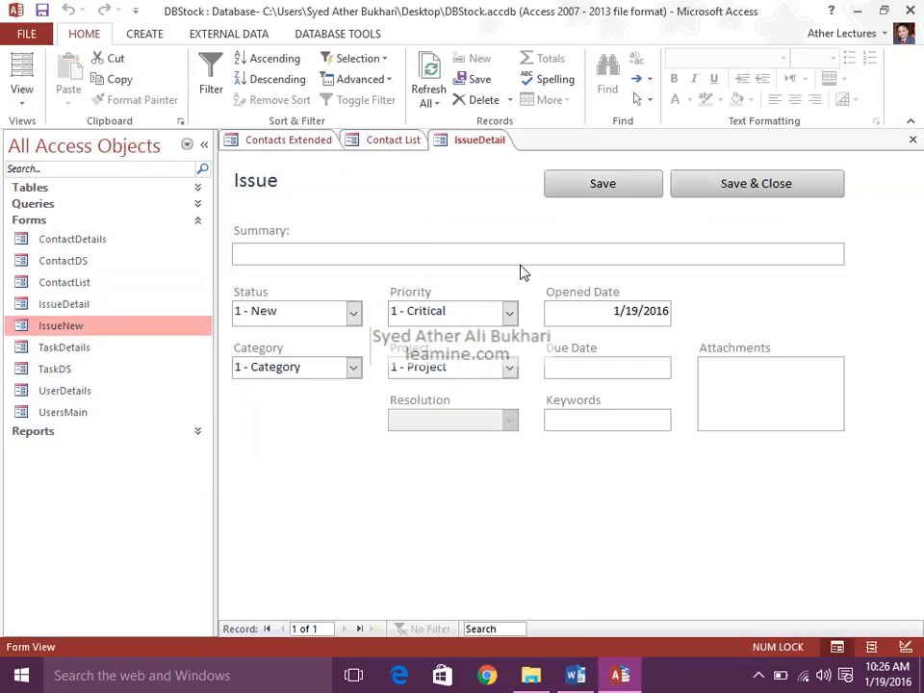
{"action": "double_click", "coordinate": [104, 326]}
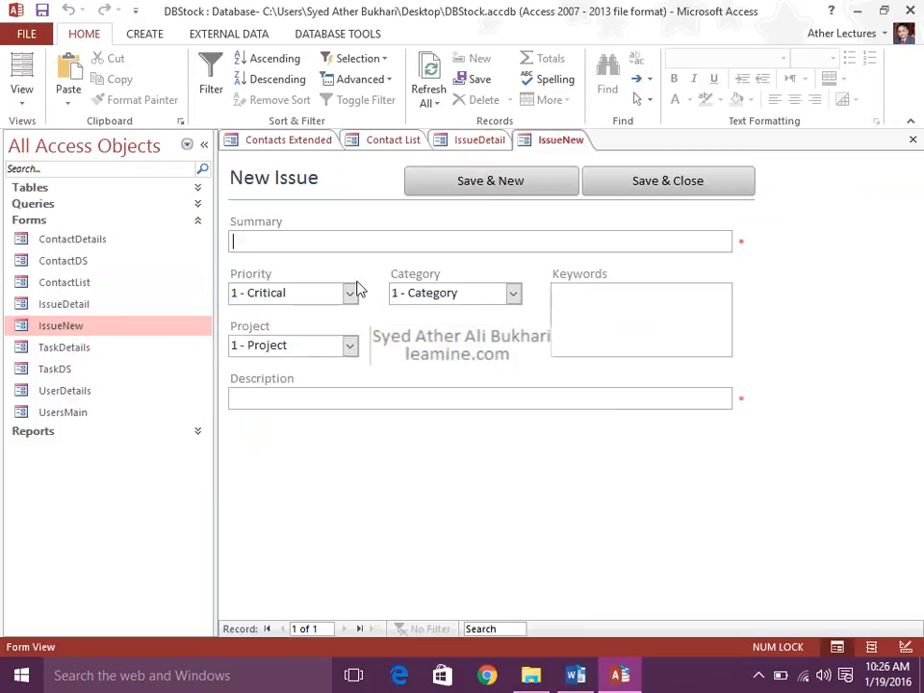
{"action": "double_click", "coordinate": [114, 348]}
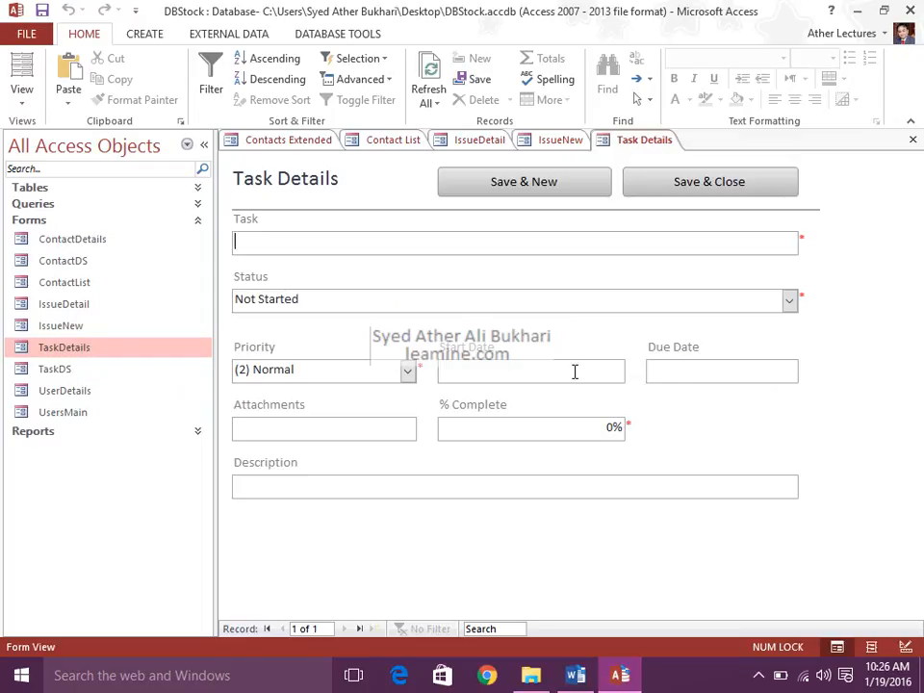
{"action": "double_click", "coordinate": [120, 375]}
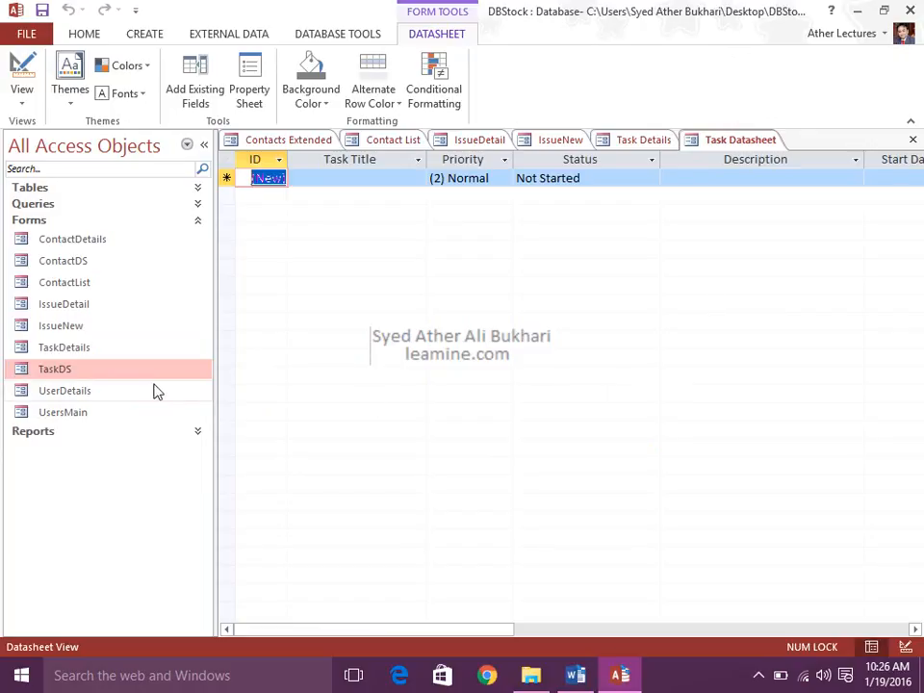
{"action": "double_click", "coordinate": [123, 397]}
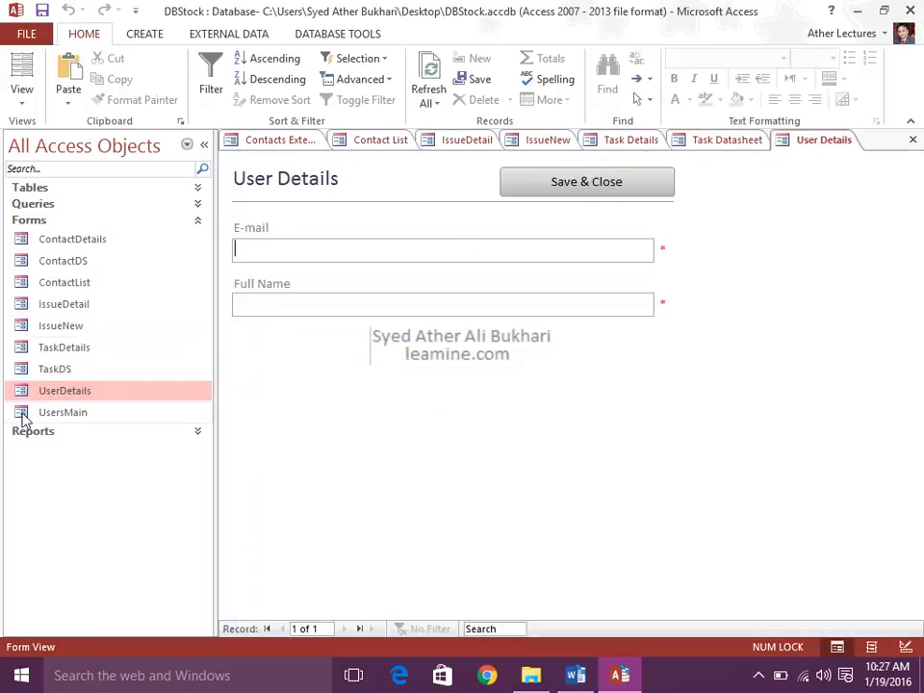
{"action": "double_click", "coordinate": [60, 414]}
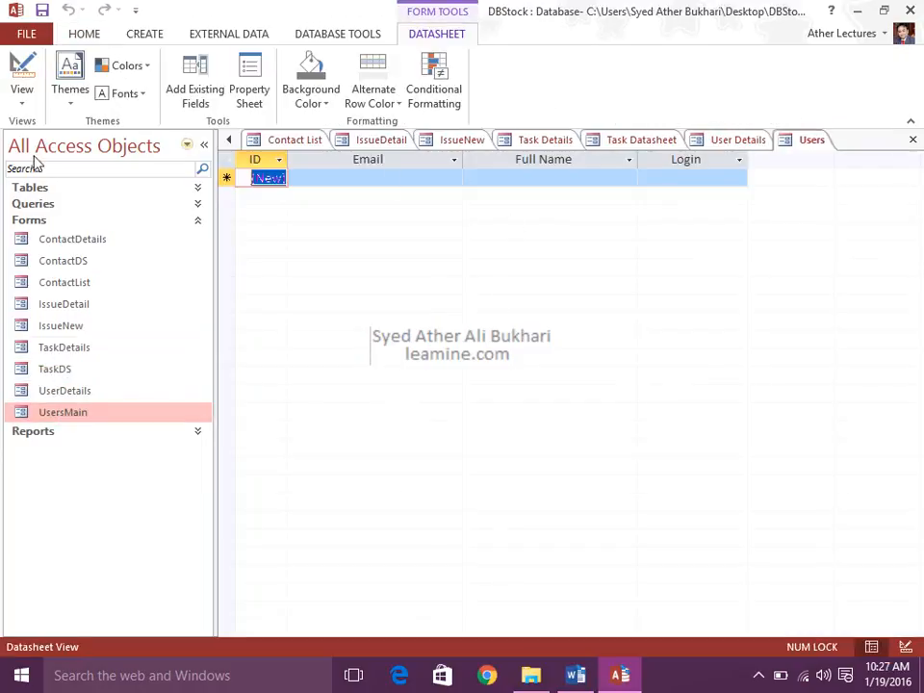
{"action": "left_click", "coordinate": [243, 180]}
Open the ContactAddressBook, ContactList, ContactPhoneBook and Label reports to view their layouts.
{"action": "left_click", "coordinate": [67, 432]}
{"action": "double_click", "coordinate": [60, 449]}
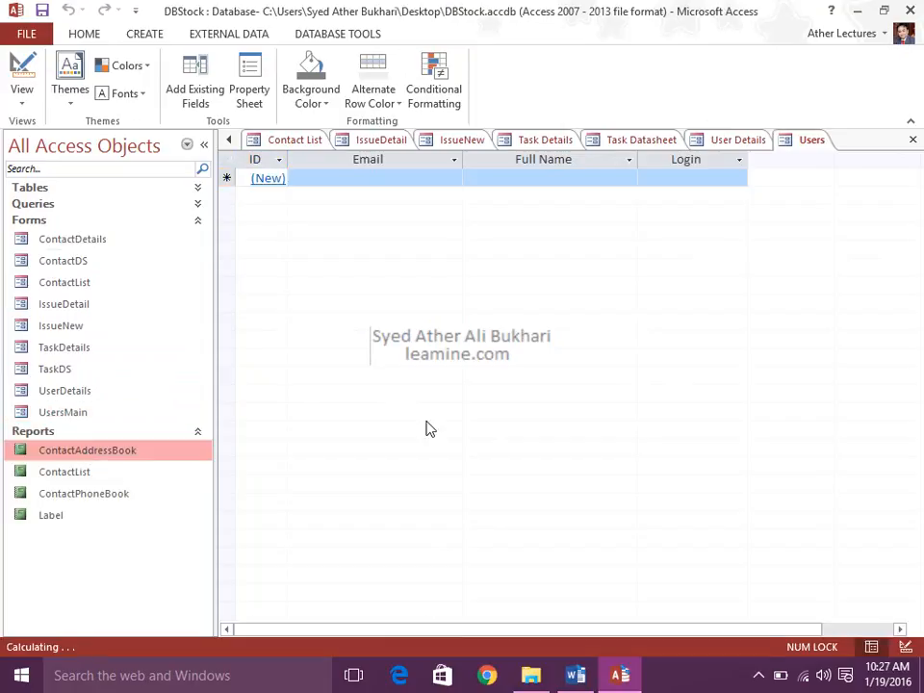
{"action": "double_click", "coordinate": [133, 472]}
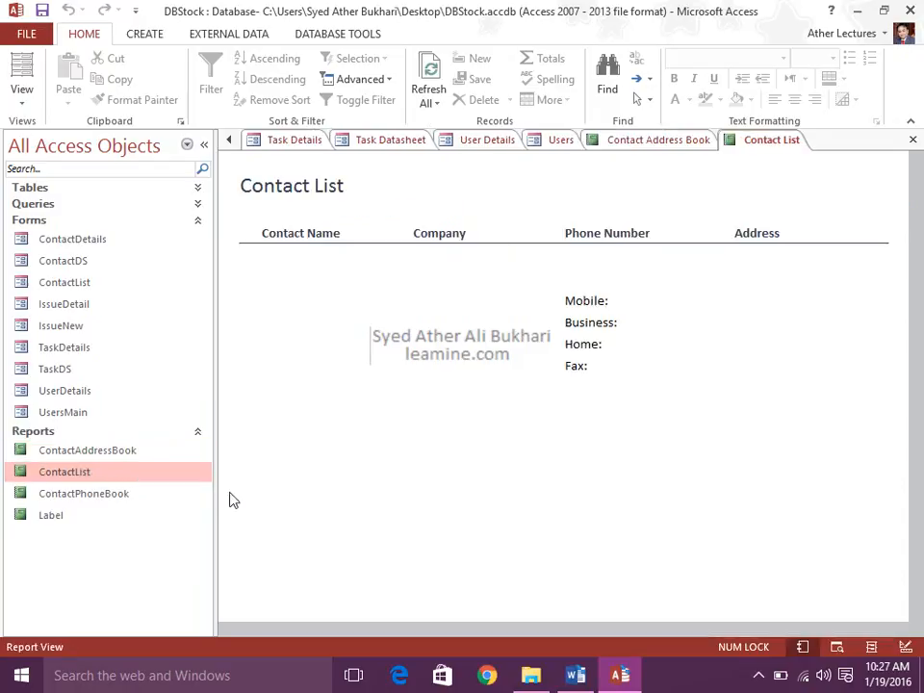
{"action": "double_click", "coordinate": [85, 495]}
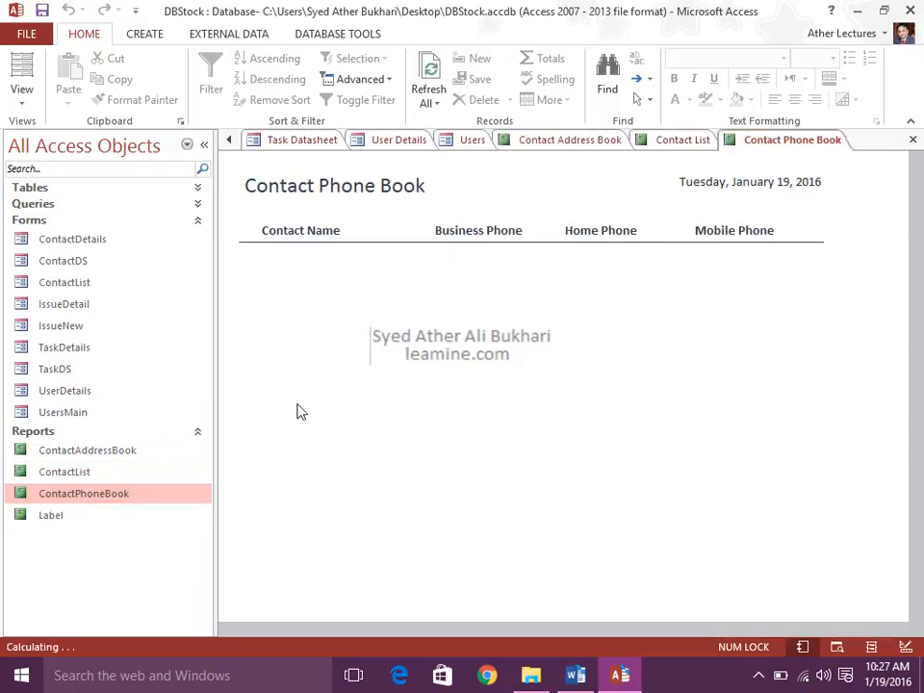
{"action": "double_click", "coordinate": [103, 516]}
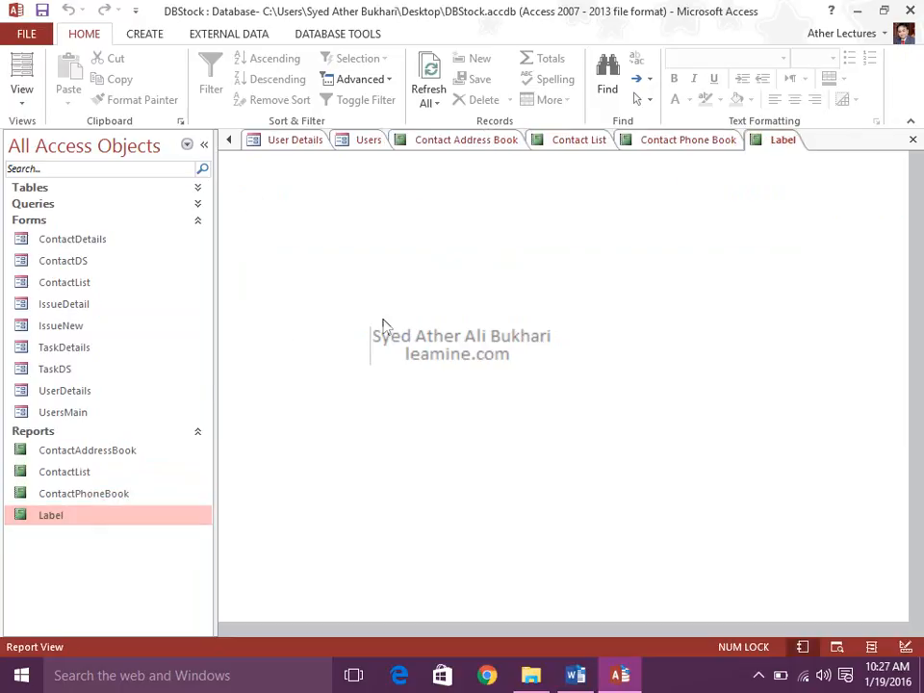
Close all the open forms and reports, starting with the Contacts Extended form.
{"action": "left_click", "coordinate": [228, 140]}
{"action": "left_click", "coordinate": [228, 140]}
{"action": "left_click", "coordinate": [228, 139]}
{"action": "left_click", "coordinate": [228, 140]}
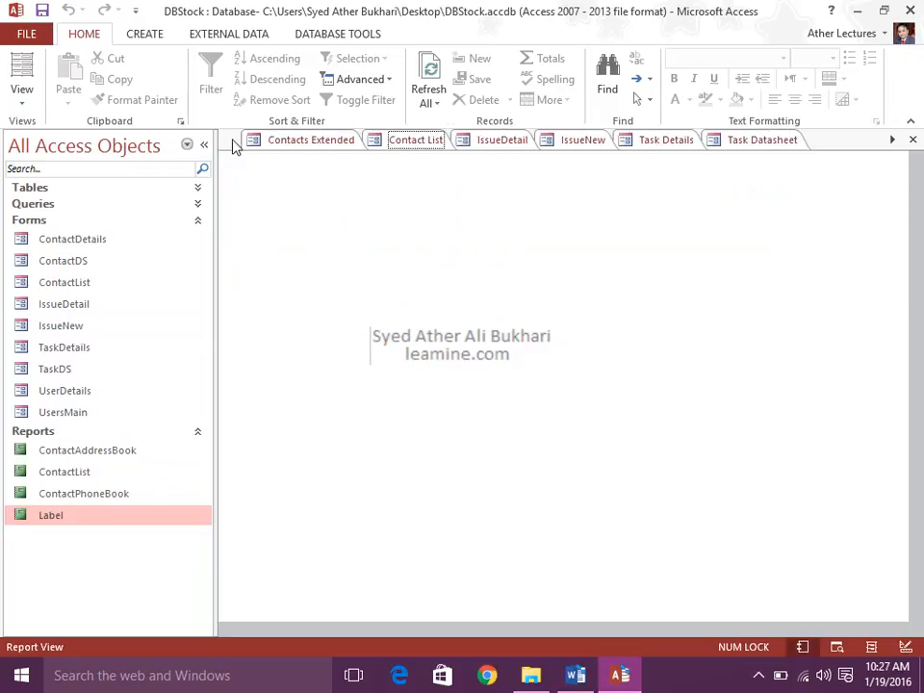
{"action": "left_click", "coordinate": [288, 141]}
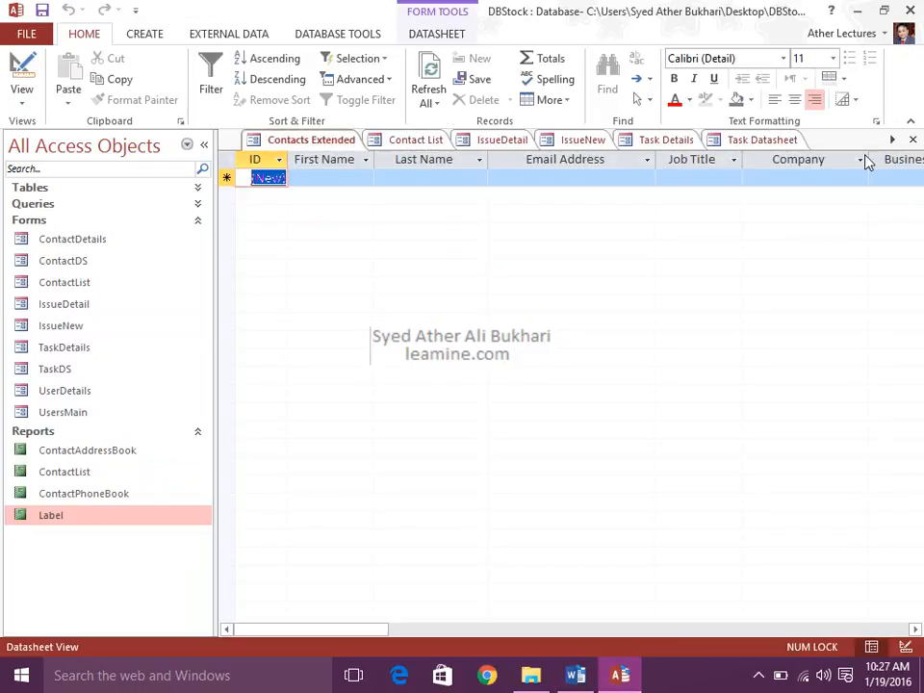
{"action": "left_click", "coordinate": [913, 140]}
{"action": "left_click", "coordinate": [915, 141]}
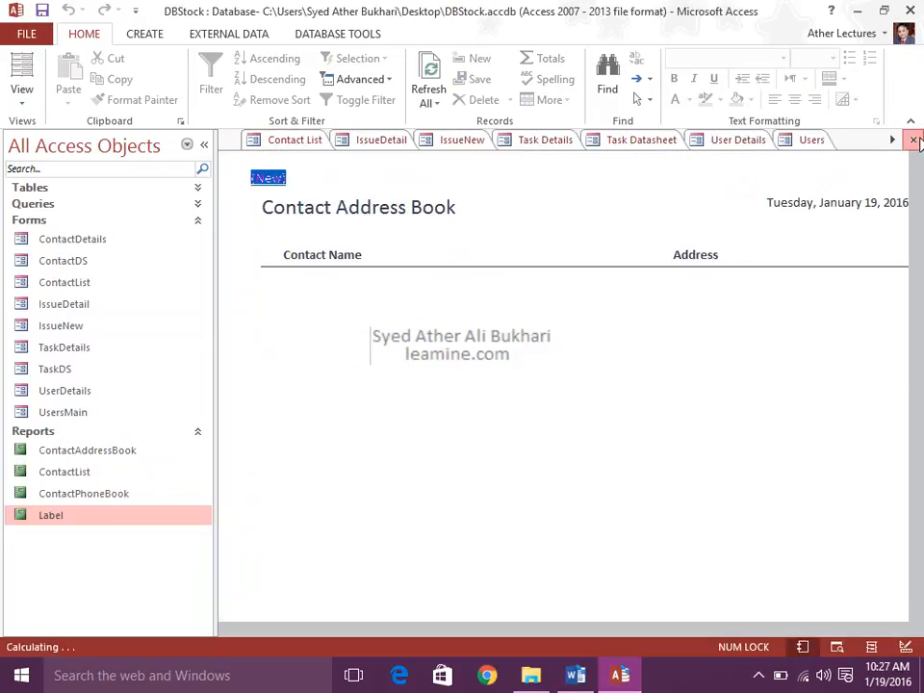
{"action": "left_click", "coordinate": [913, 139]}
{"action": "left_click", "coordinate": [913, 139]}
{"action": "left_click", "coordinate": [913, 140]}
{"action": "left_click", "coordinate": [913, 140]}
{"action": "left_click", "coordinate": [913, 139]}
{"action": "left_click", "coordinate": [913, 139]}
{"action": "left_click", "coordinate": [913, 139]}
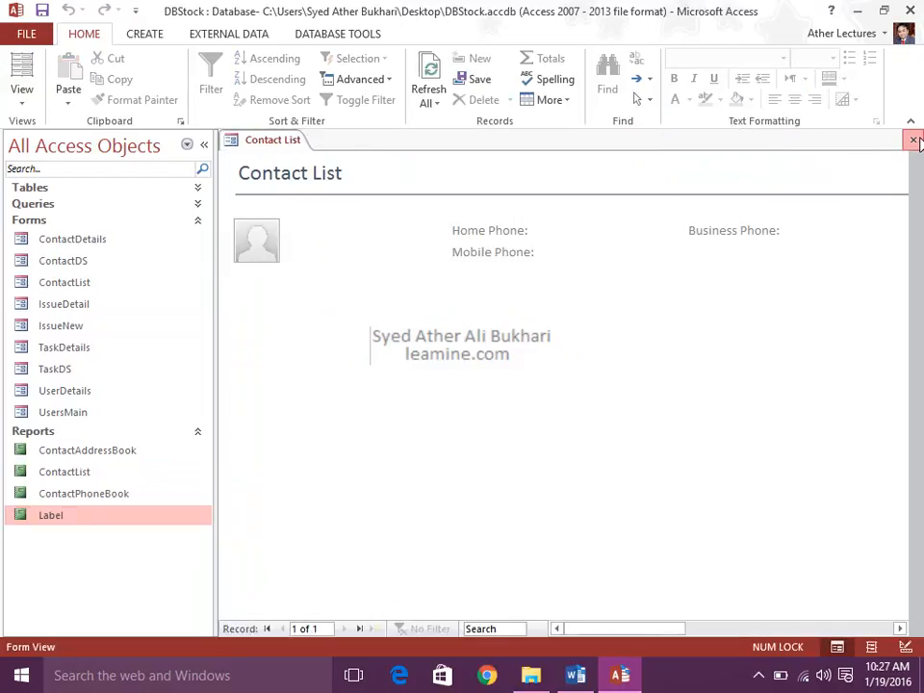
{"action": "left_click", "coordinate": [913, 139]}
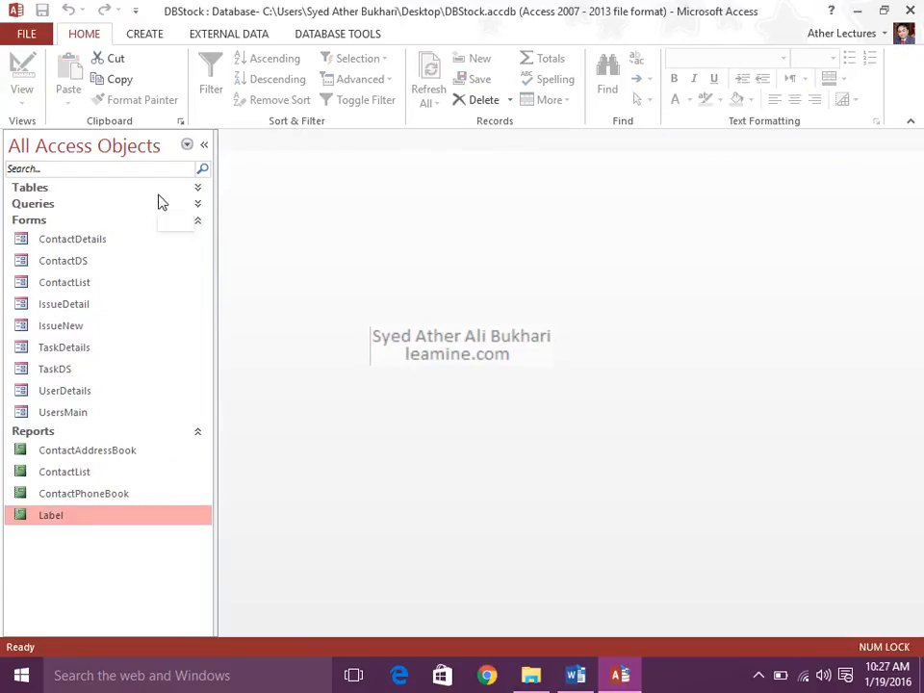
Delete the Contacts, Issues, Tasks and Users tables from the database.
{"action": "left_click", "coordinate": [55, 191]}
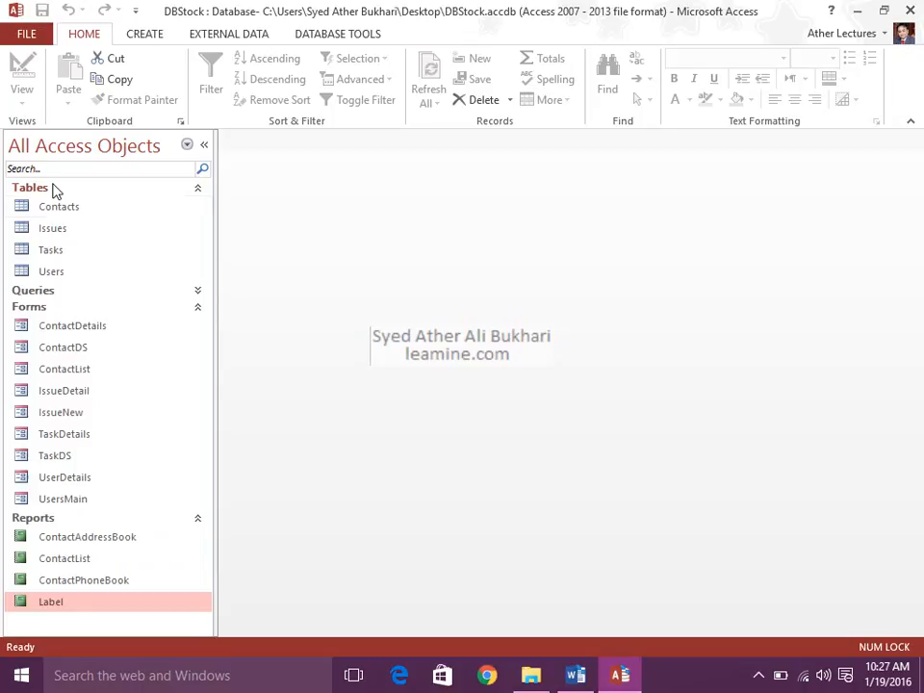
{"action": "left_click", "coordinate": [62, 207]}
{"action": "left_click", "coordinate": [73, 272], "text": "shift"}
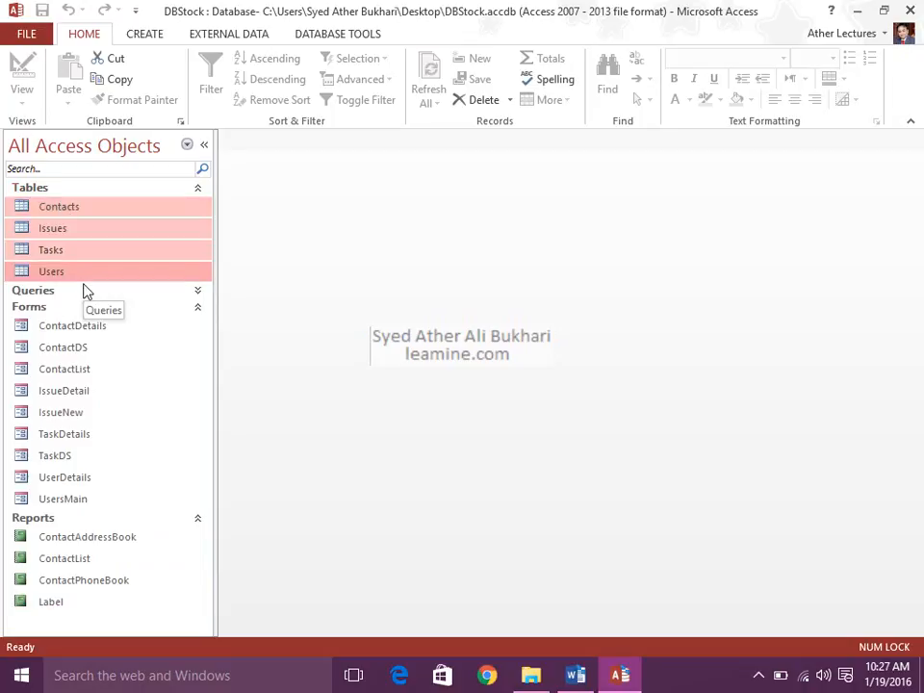
{"action": "key", "text": "Delete"}
{"action": "left_click", "coordinate": [488, 381]}
{"action": "key", "text": "Delete"}
{"action": "left_click", "coordinate": [426, 381]}
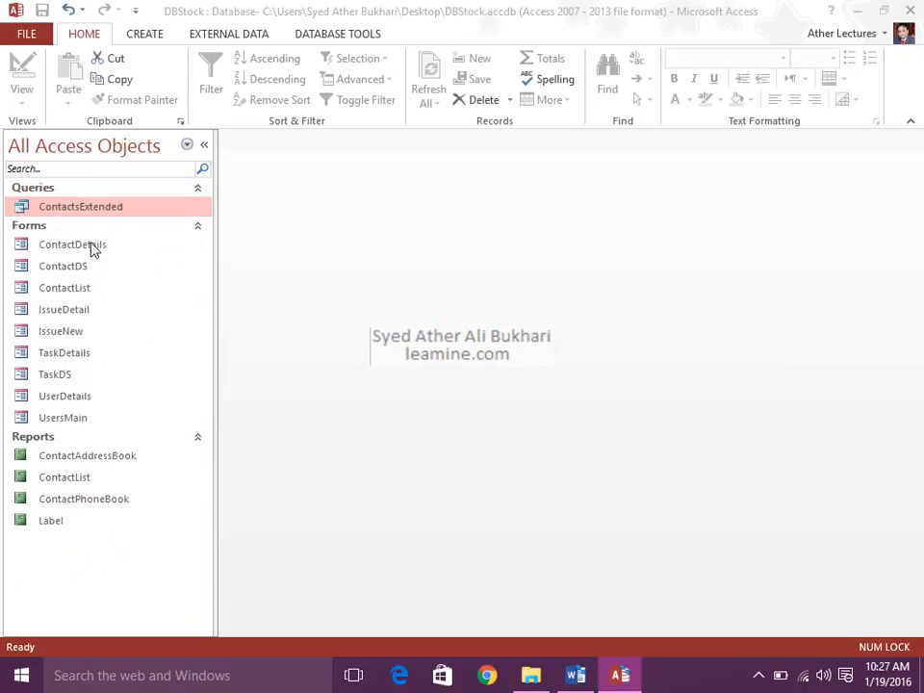
Delete the ContactsExtended query and all the forms, from ContactDetails through UsersMain.
{"action": "key", "text": "Delete"}
{"action": "left_click", "coordinate": [378, 397]}
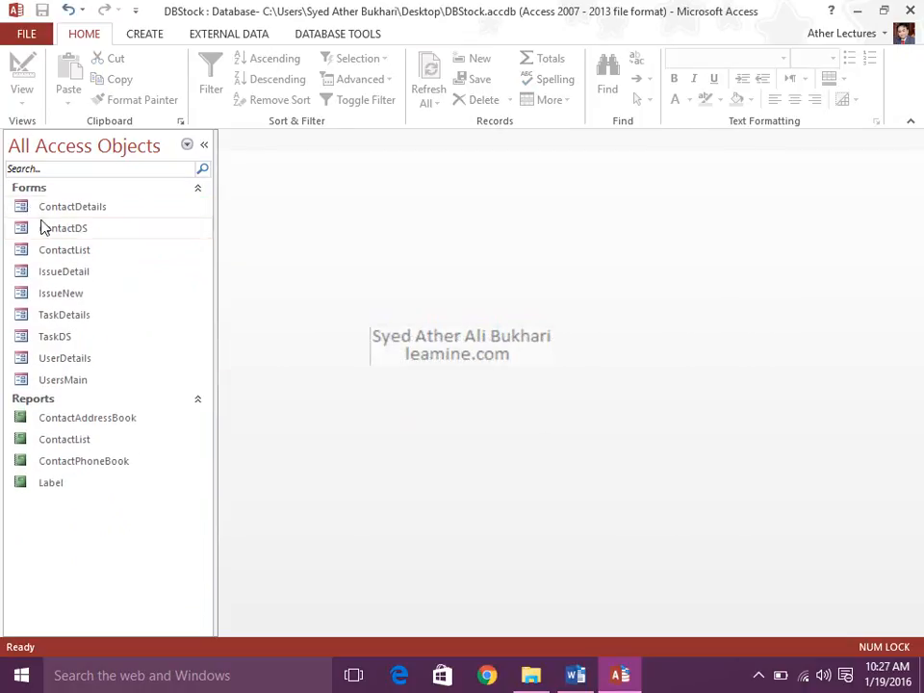
{"action": "left_click", "coordinate": [77, 380], "text": "shift"}
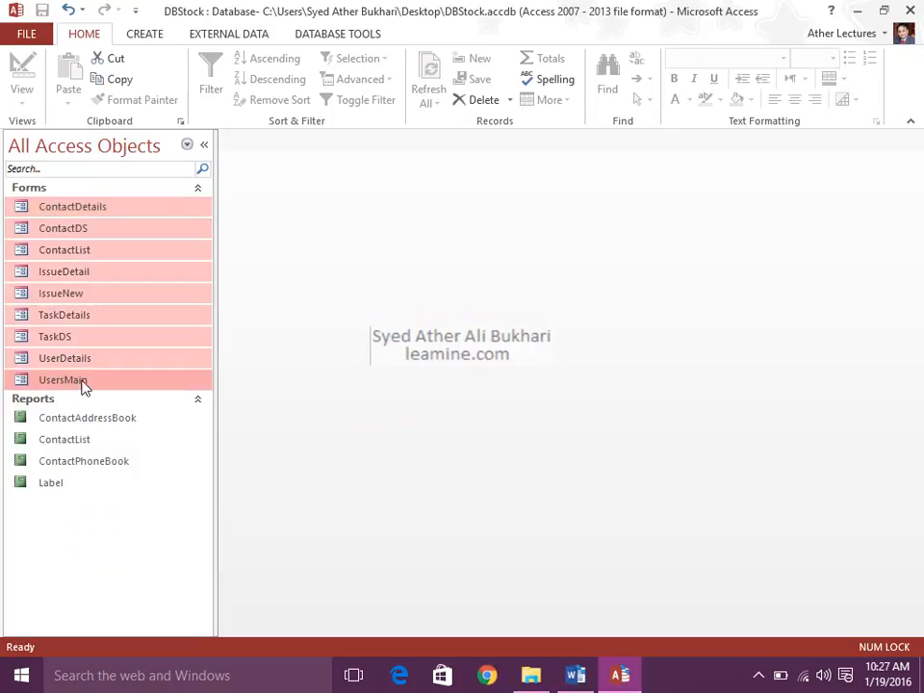
{"action": "key", "text": "Delete"}
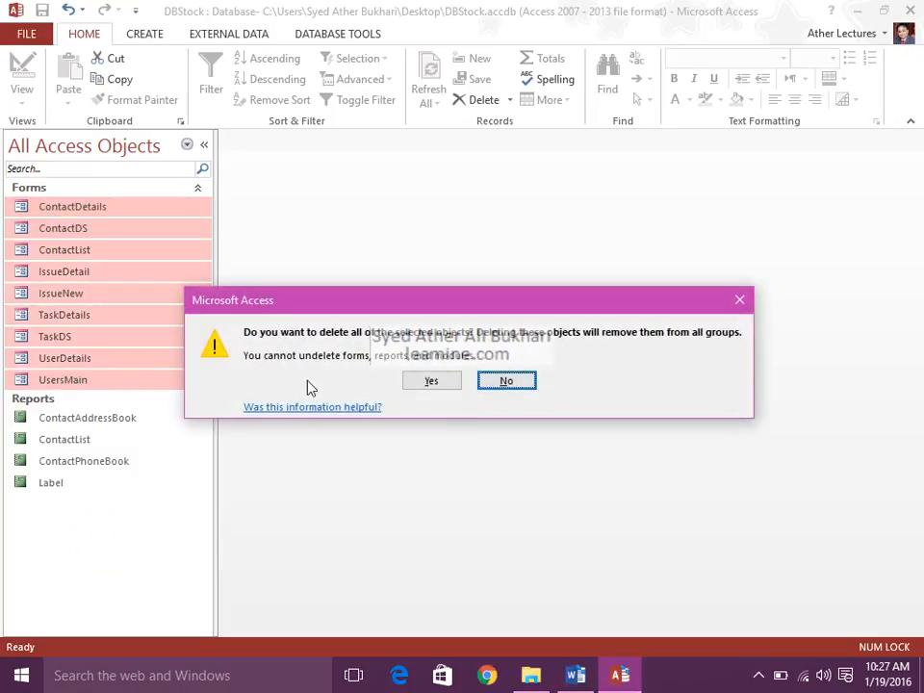
{"action": "left_click", "coordinate": [422, 382]}
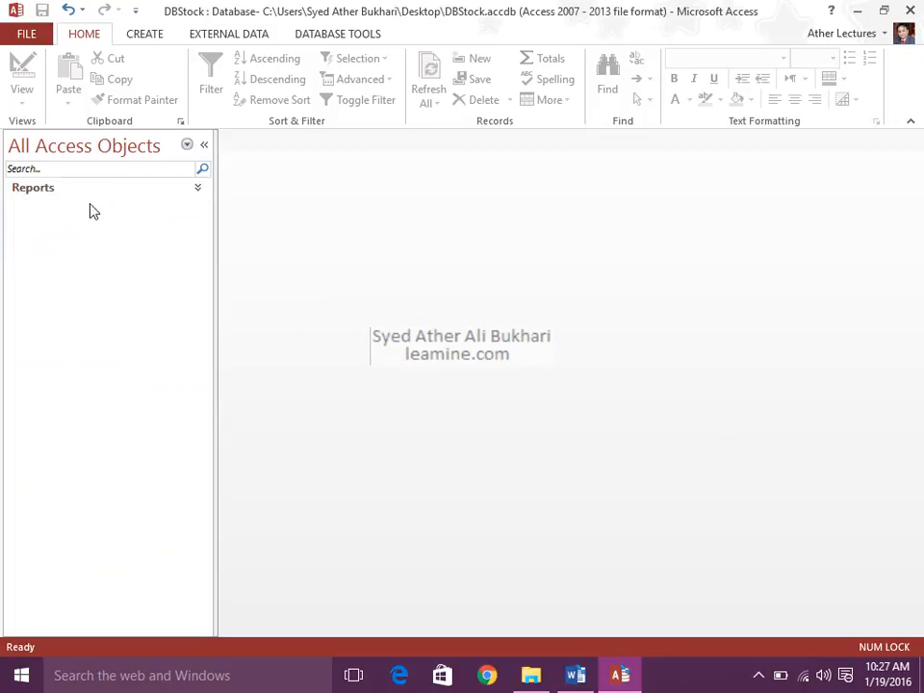
Delete the ContactAddressBook, ContactList, ContactPhoneBook and Label reports from the database.
{"action": "left_click", "coordinate": [86, 214]}
{"action": "left_click", "coordinate": [89, 274], "text": "shift"}
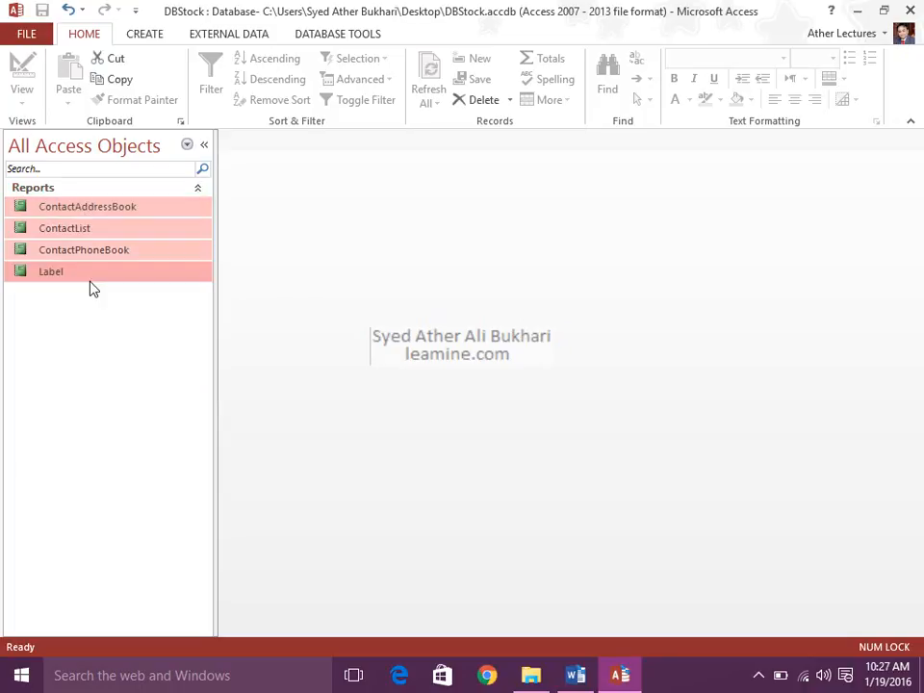
{"action": "key", "text": "Delete"}
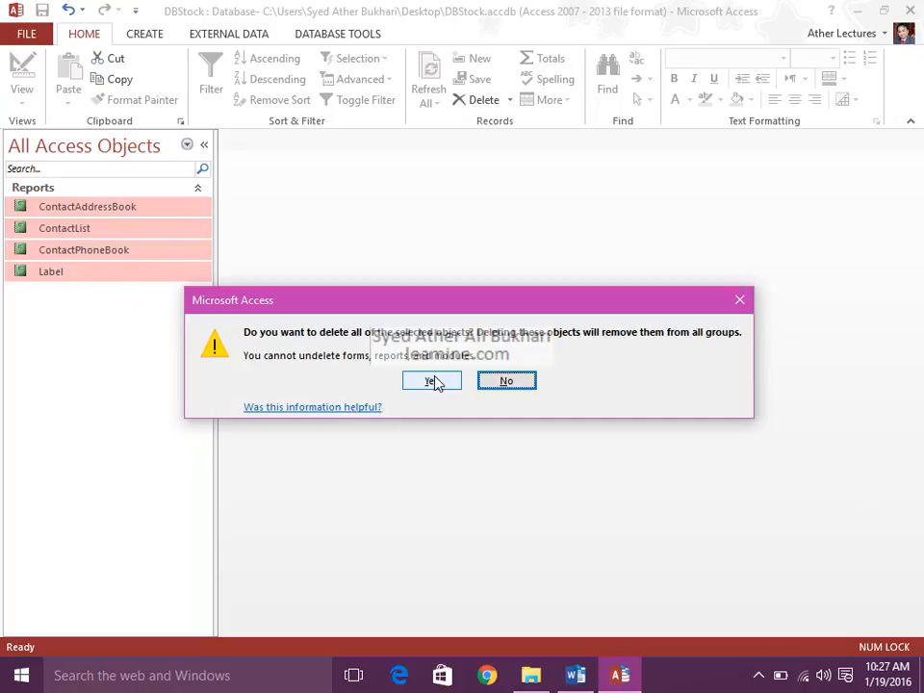
{"action": "left_click", "coordinate": [432, 381]}
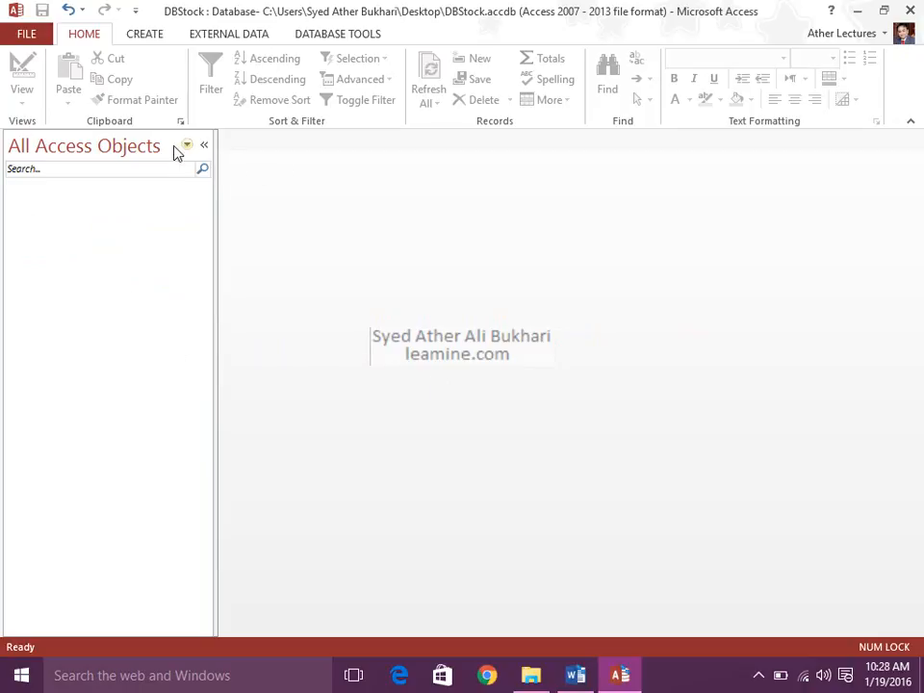
Close the emptied database and reopen the DBStock file from the desktop.
{"action": "left_click", "coordinate": [910, 10]}
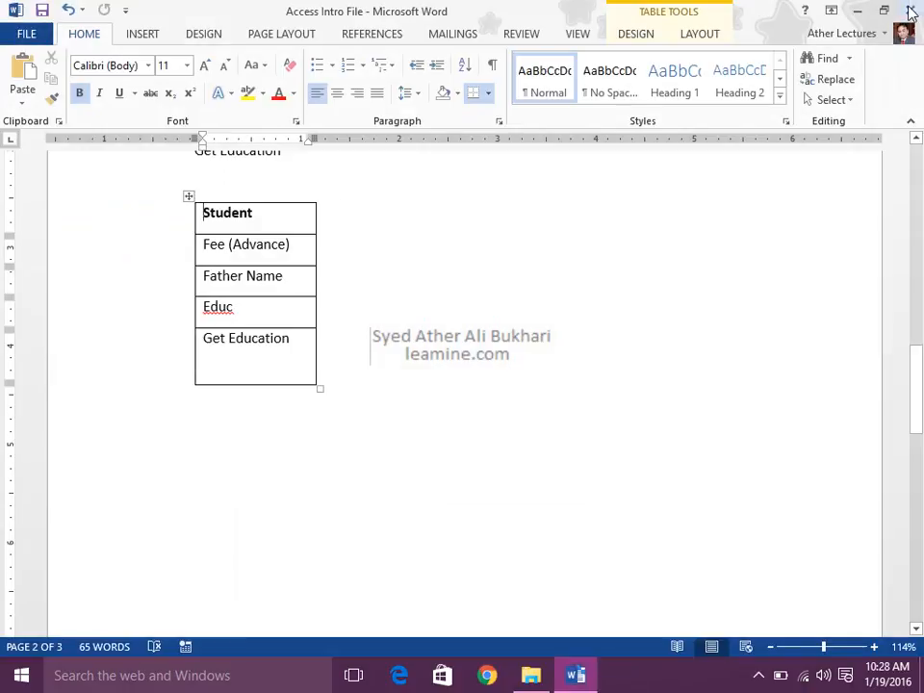
{"action": "left_click", "coordinate": [862, 12]}
{"action": "double_click", "coordinate": [34, 219]}
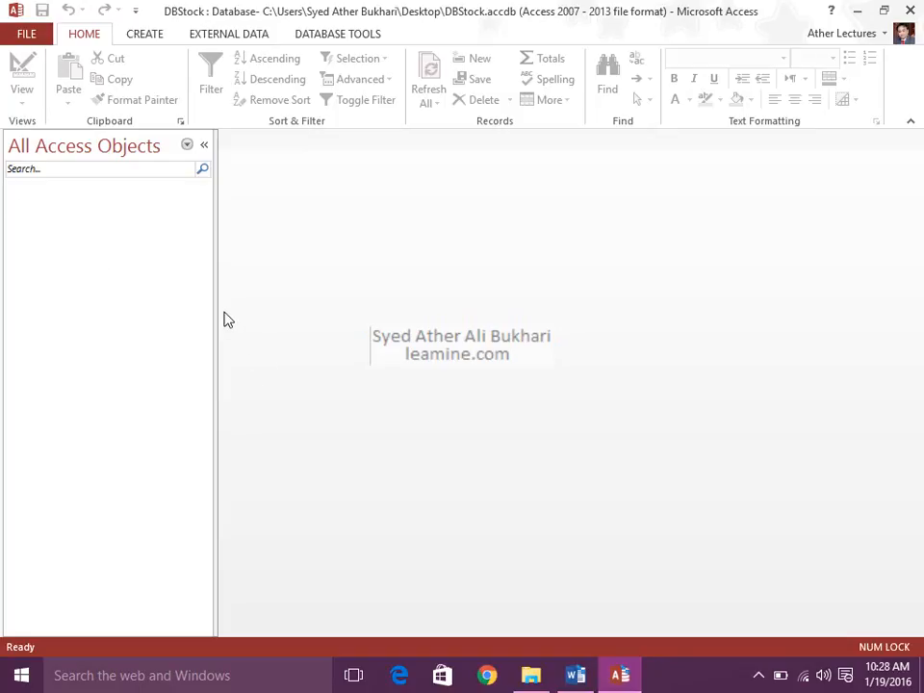
Add the Contacts application part to the empty database, and close the database.
{"action": "left_click", "coordinate": [132, 41]}
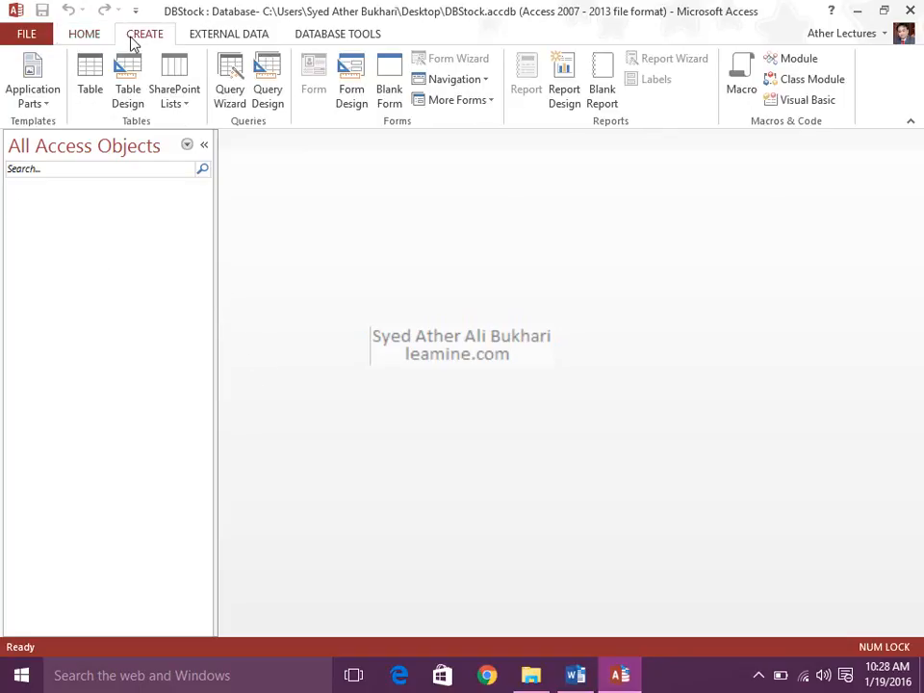
{"action": "left_click", "coordinate": [33, 95]}
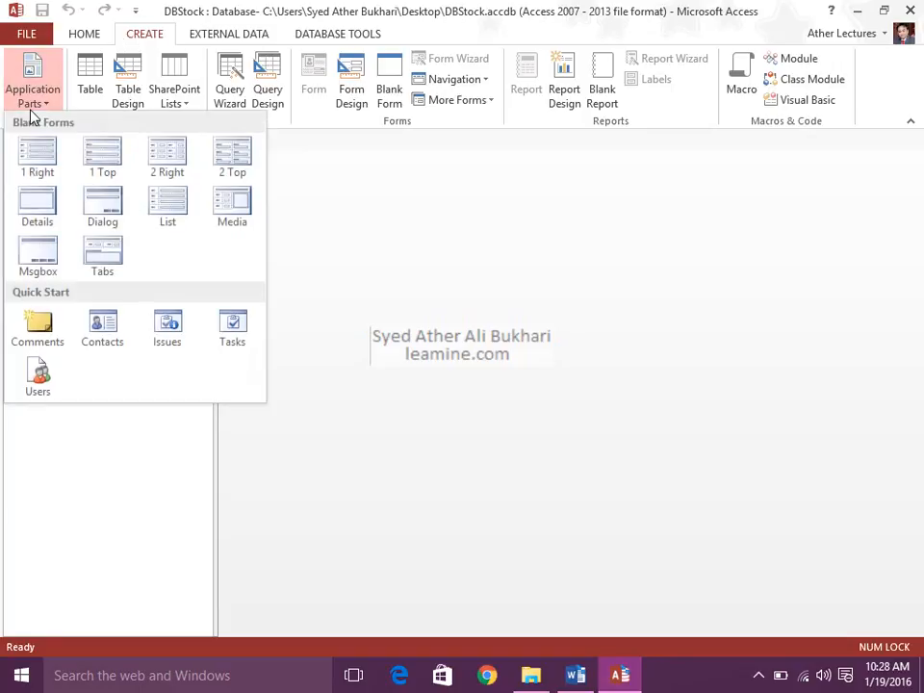
{"action": "left_click", "coordinate": [103, 327]}
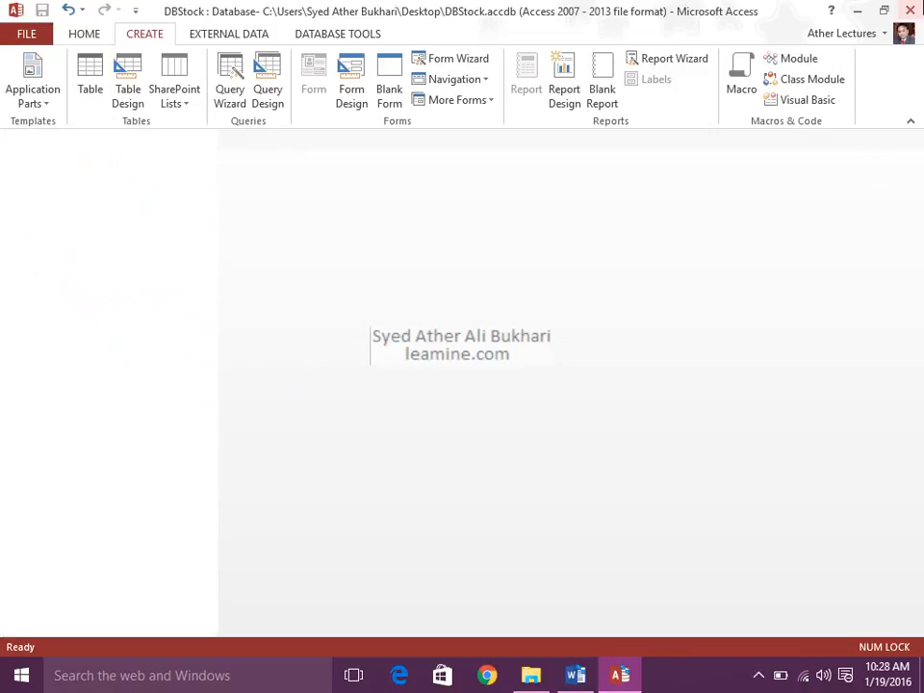
{"action": "left_click", "coordinate": [910, 11]}
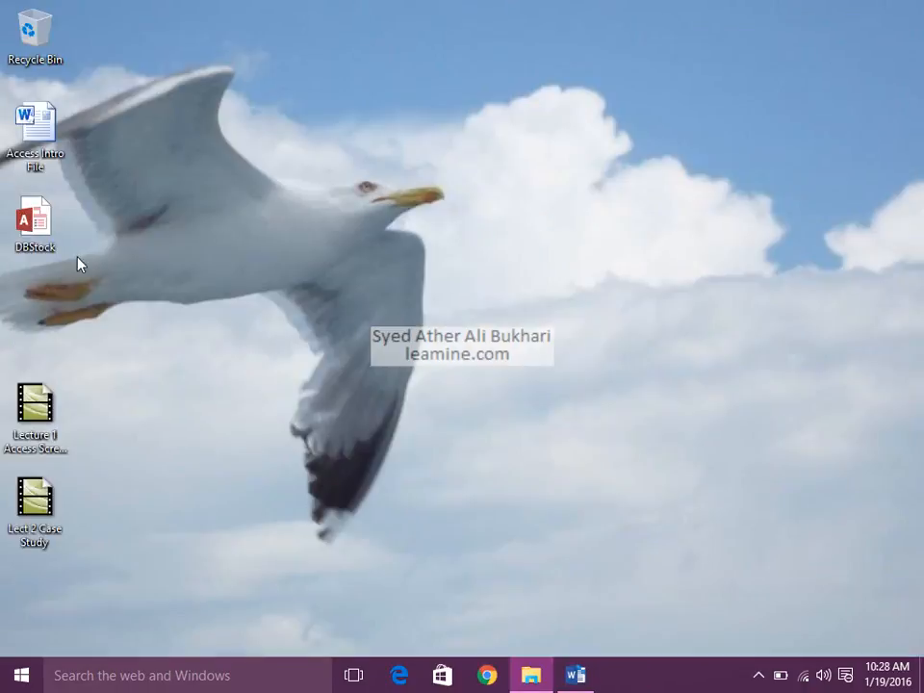
{"action": "left_click", "coordinate": [52, 256]}
{"action": "key", "text": "F2"}
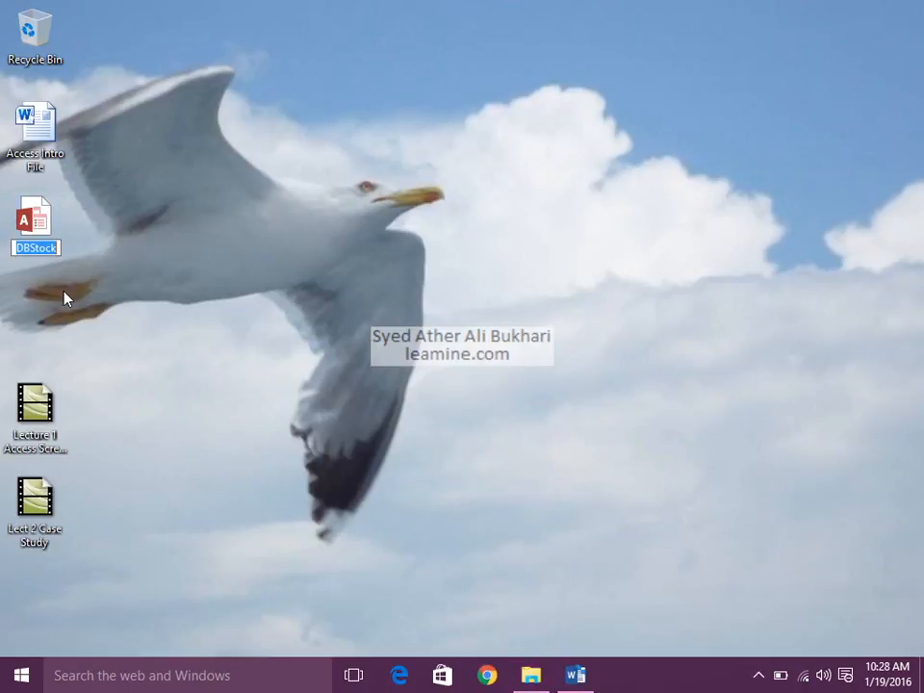
{"action": "left_click", "coordinate": [3, 267]}
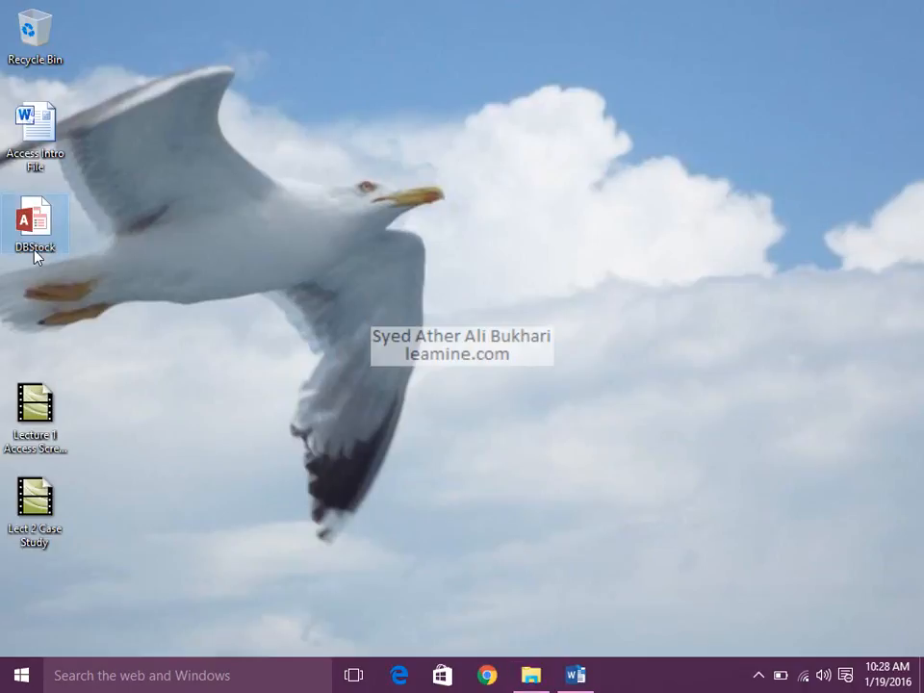
Start Access and set up a blank desktop database named DBStock with the Desktop folder as its location.
{"action": "left_click", "coordinate": [10, 676]}
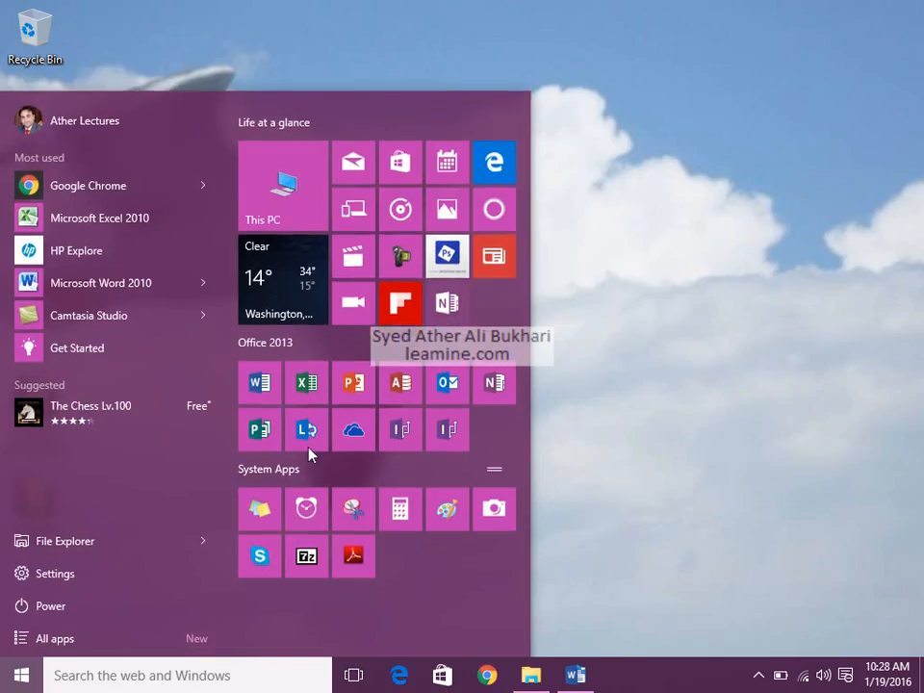
{"action": "left_click", "coordinate": [400, 383]}
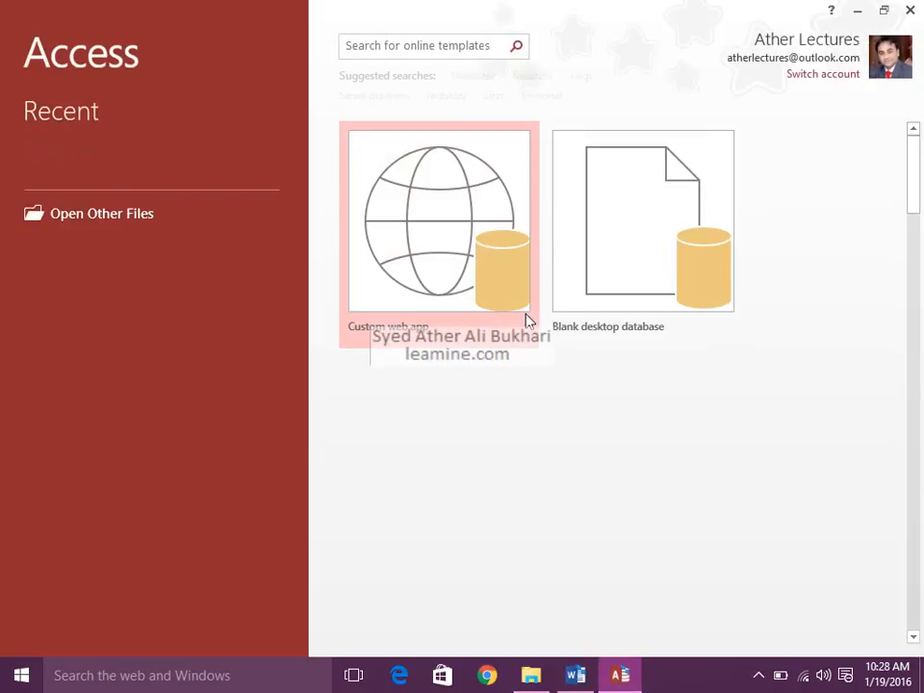
{"action": "left_click", "coordinate": [567, 288]}
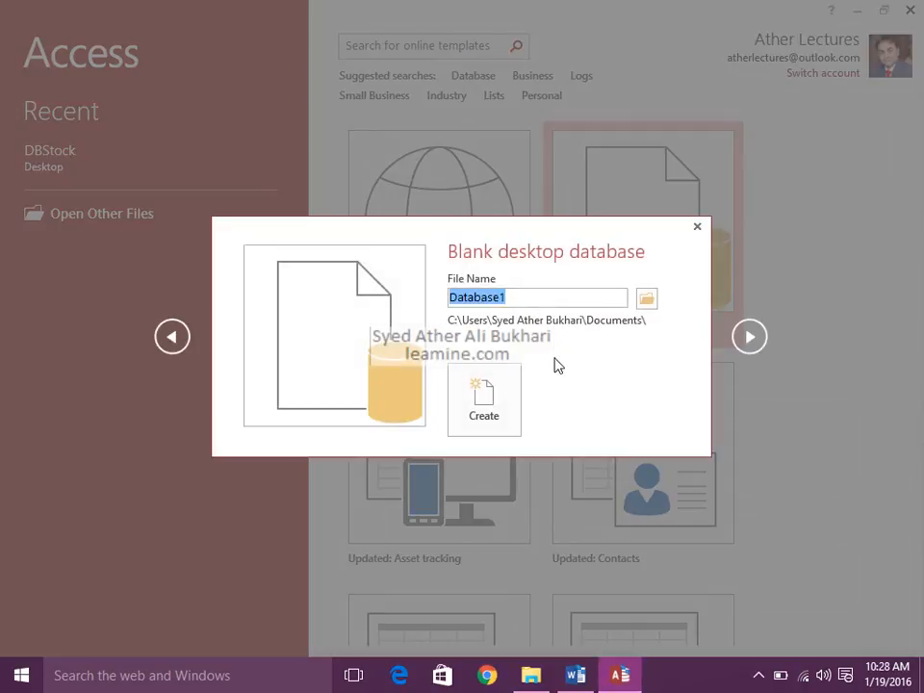
{"action": "type", "text": "DBStock"}
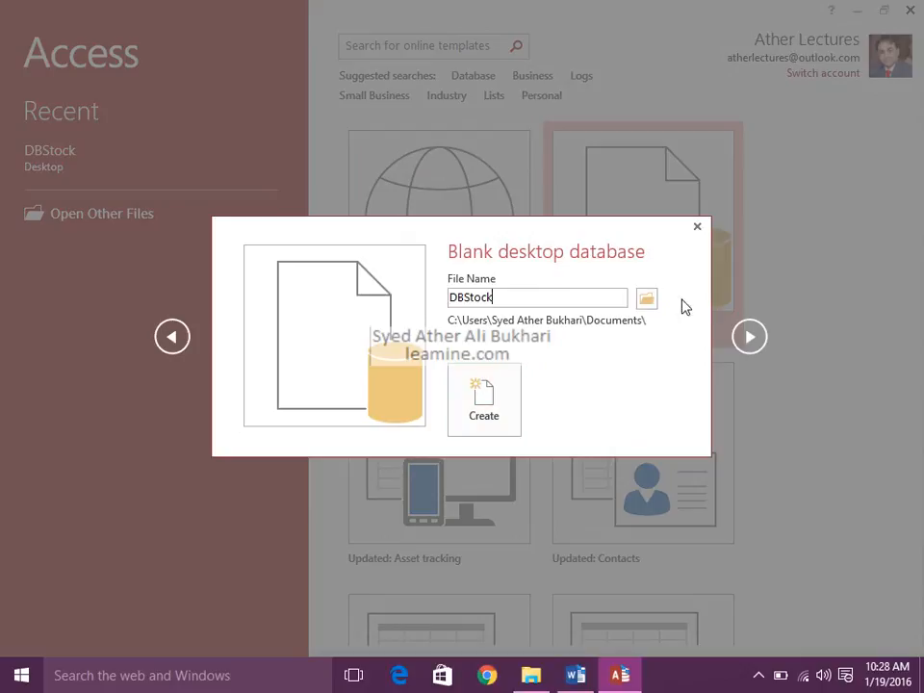
{"action": "left_click", "coordinate": [645, 299]}
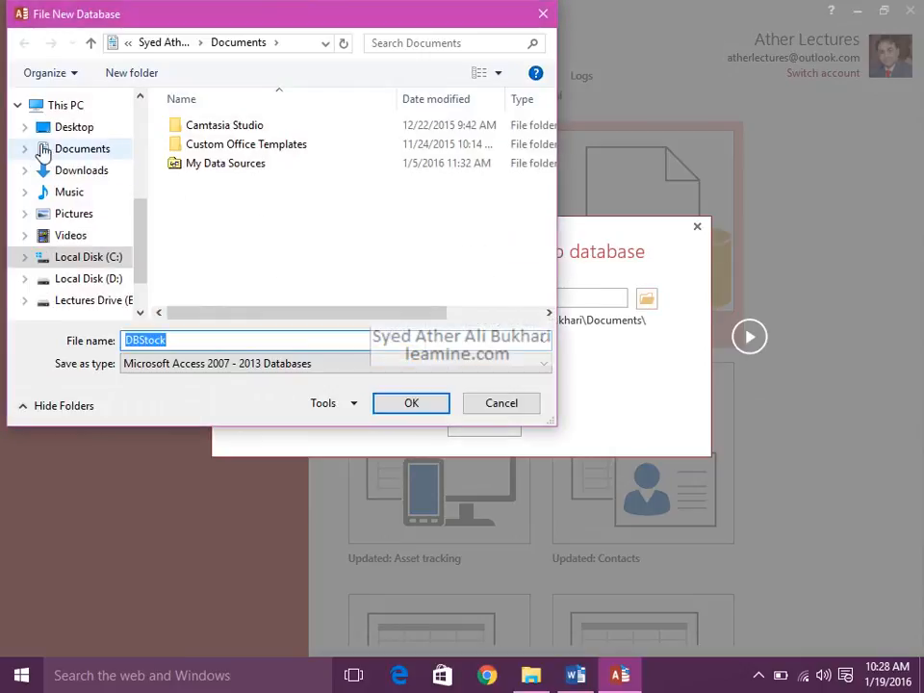
{"action": "left_click", "coordinate": [54, 139]}
{"action": "left_click", "coordinate": [431, 404]}
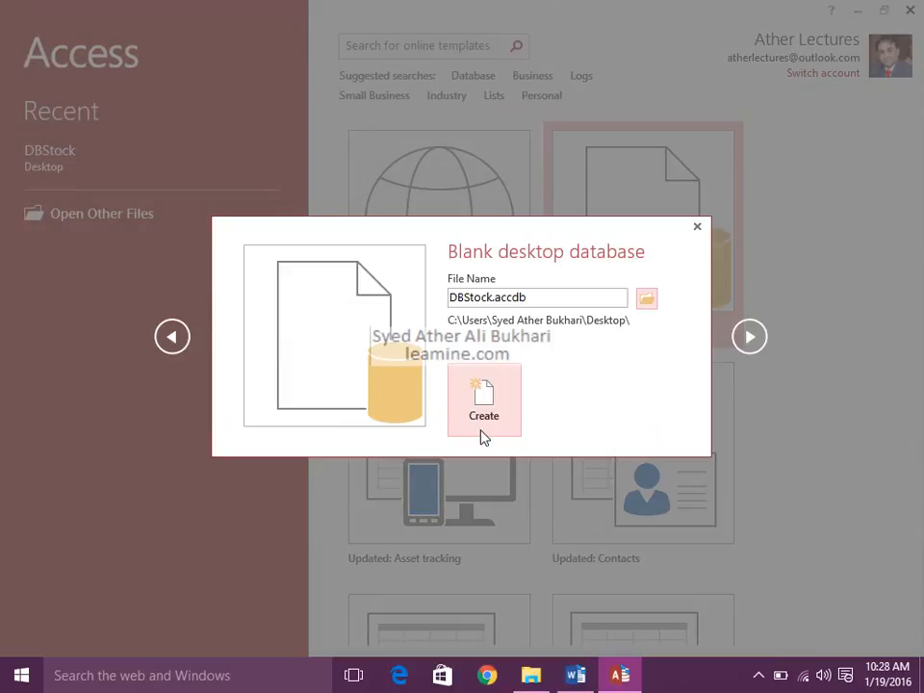
{"action": "left_click", "coordinate": [758, 674]}
{"action": "left_click", "coordinate": [759, 639]}
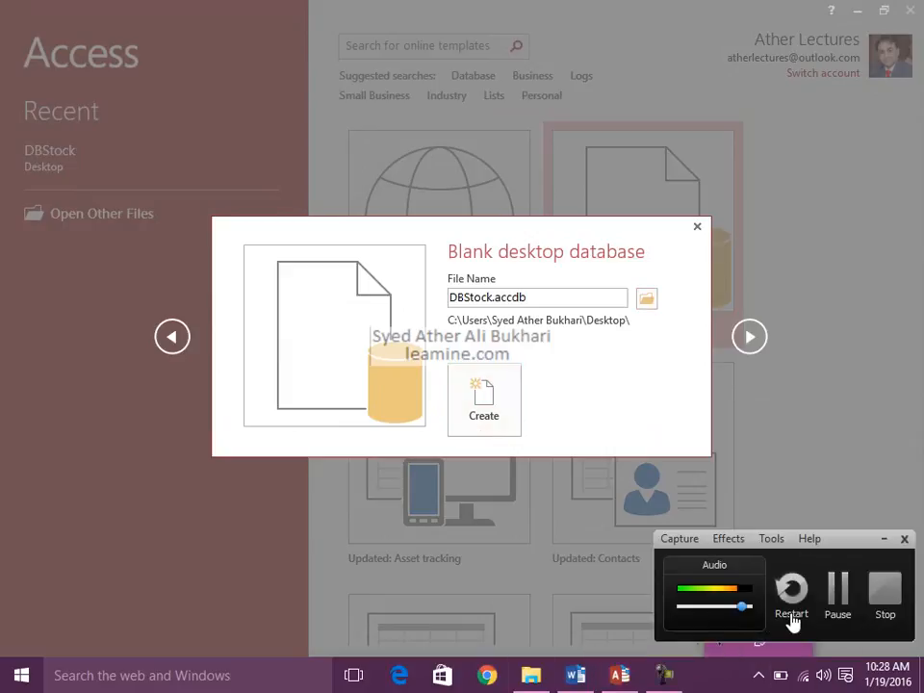
{"action": "left_click", "coordinate": [833, 601]}
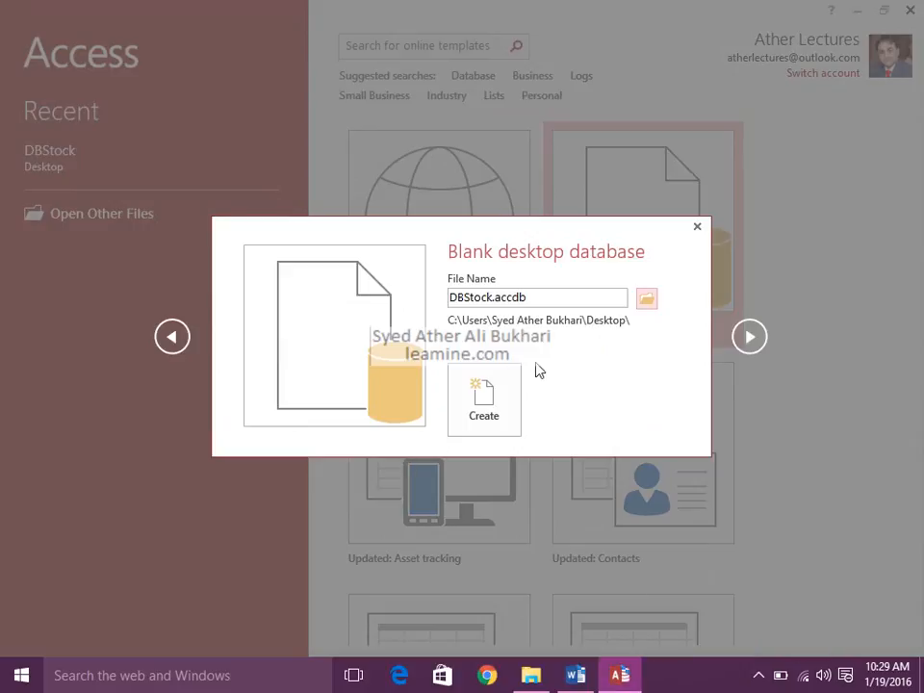
Create the blank database, replacing the existing DBStock file, and open Table1.
{"action": "left_click", "coordinate": [495, 408]}
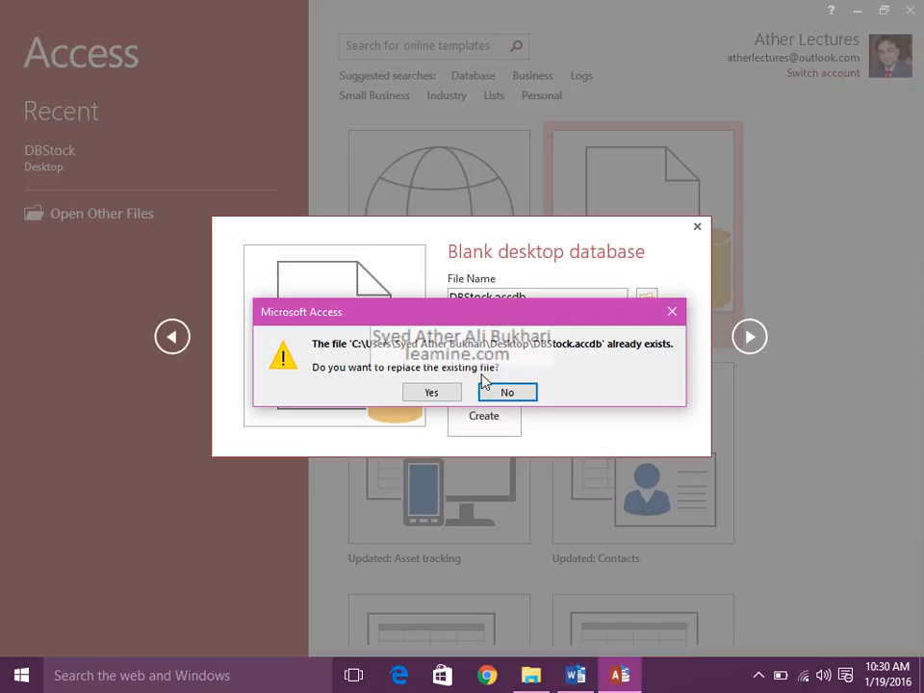
{"action": "left_click", "coordinate": [431, 392]}
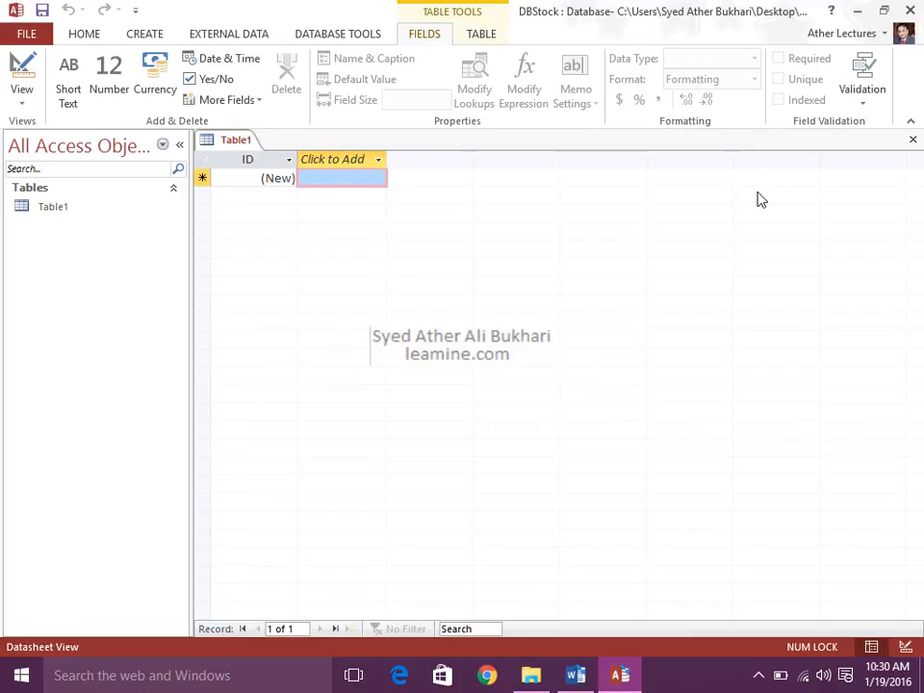
{"action": "left_click", "coordinate": [131, 211]}
{"action": "double_click", "coordinate": [132, 213]}
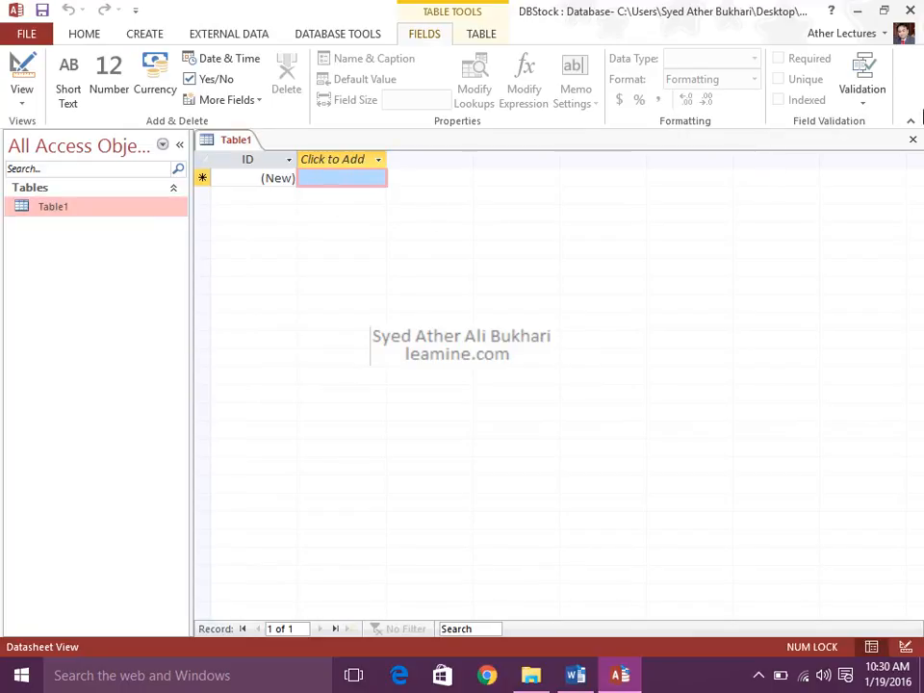
Close the new database, reopen DBStock from the desktop to check its object list, and close it again.
{"action": "left_click", "coordinate": [909, 11]}
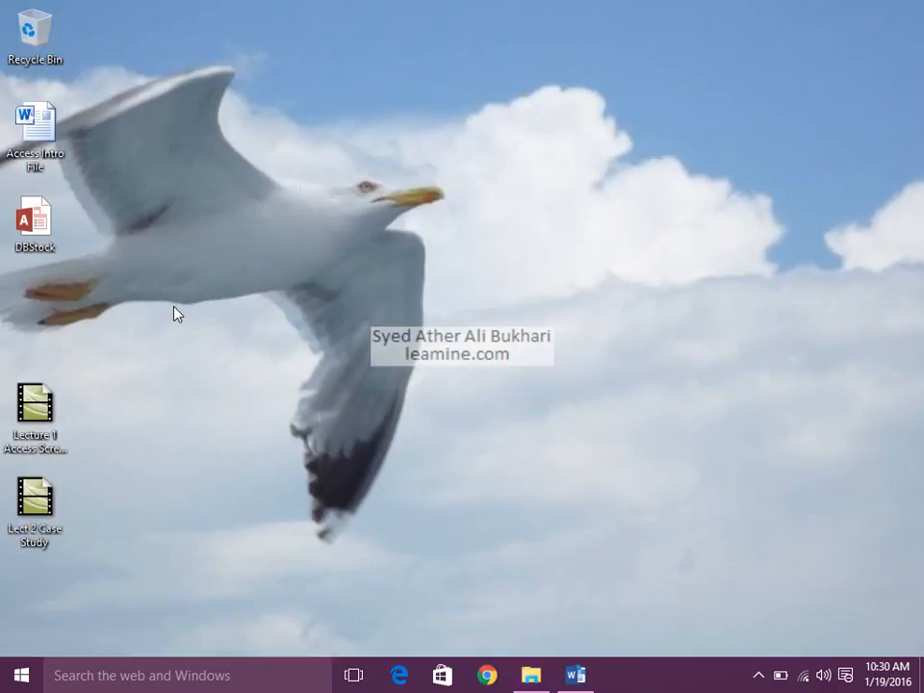
{"action": "double_click", "coordinate": [30, 231]}
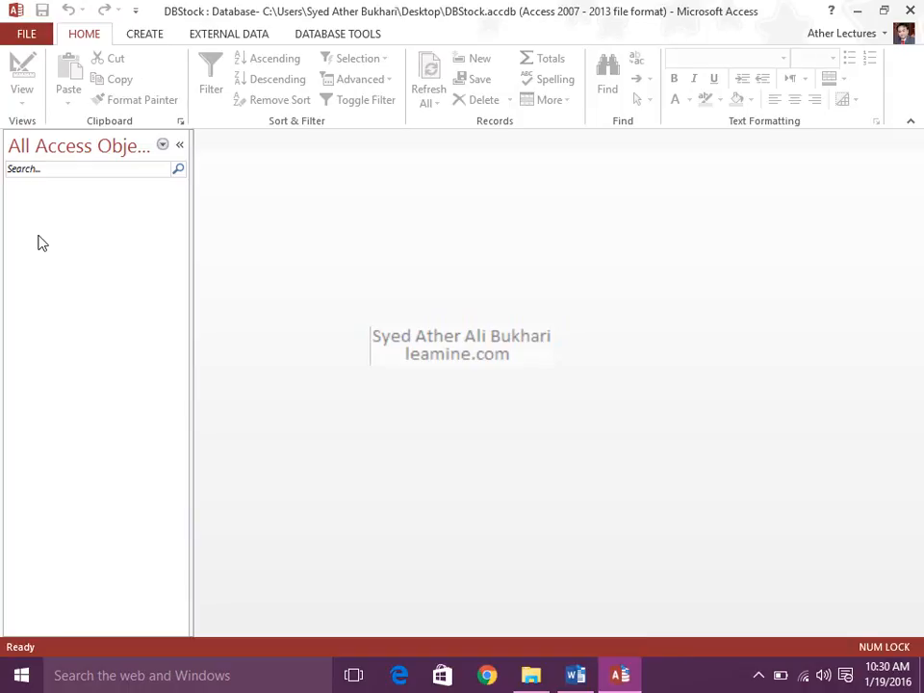
{"action": "left_click", "coordinate": [909, 10]}
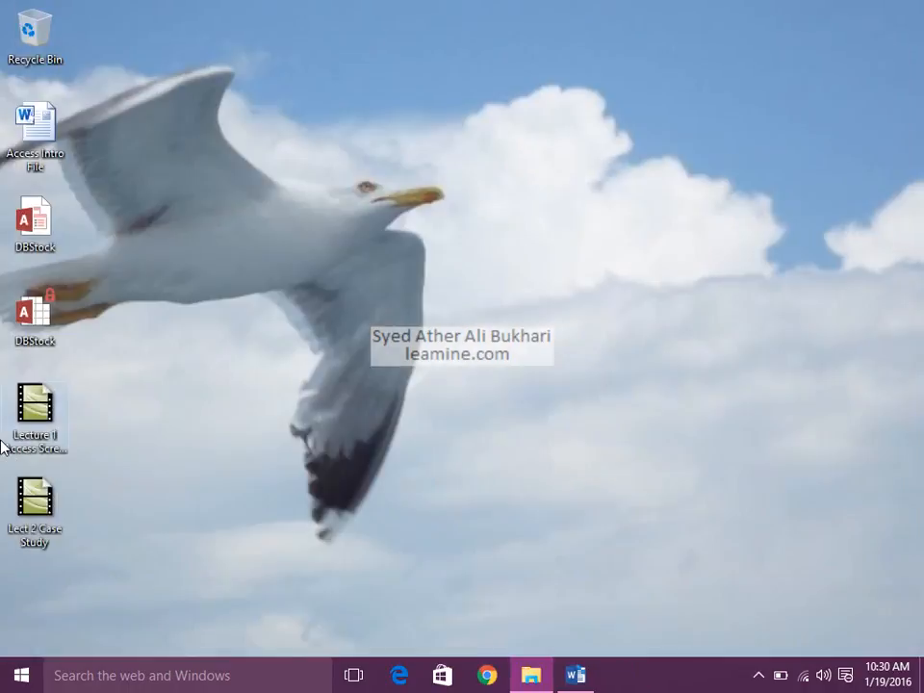
Open the DBStock file's properties to examine its size and creation date, and close them.
{"action": "double_click", "coordinate": [40, 221]}
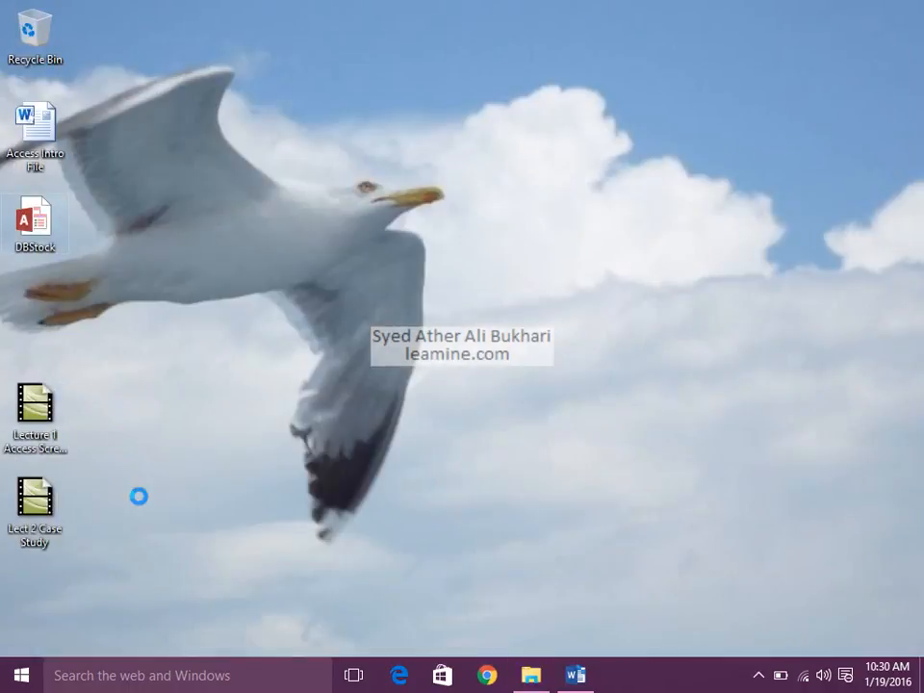
{"action": "key", "text": "shift+F10"}
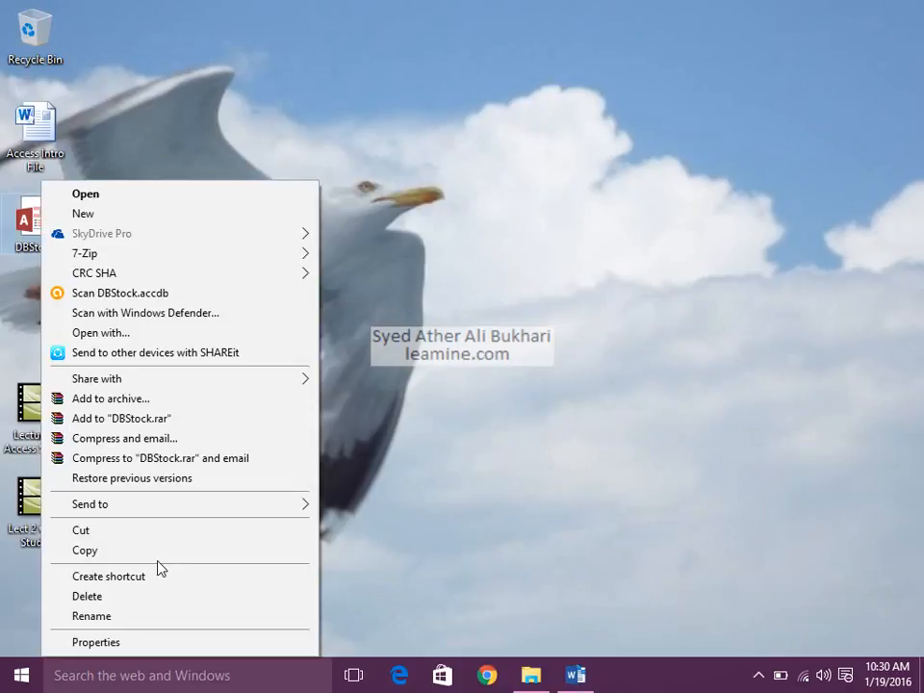
{"action": "left_click", "coordinate": [171, 641]}
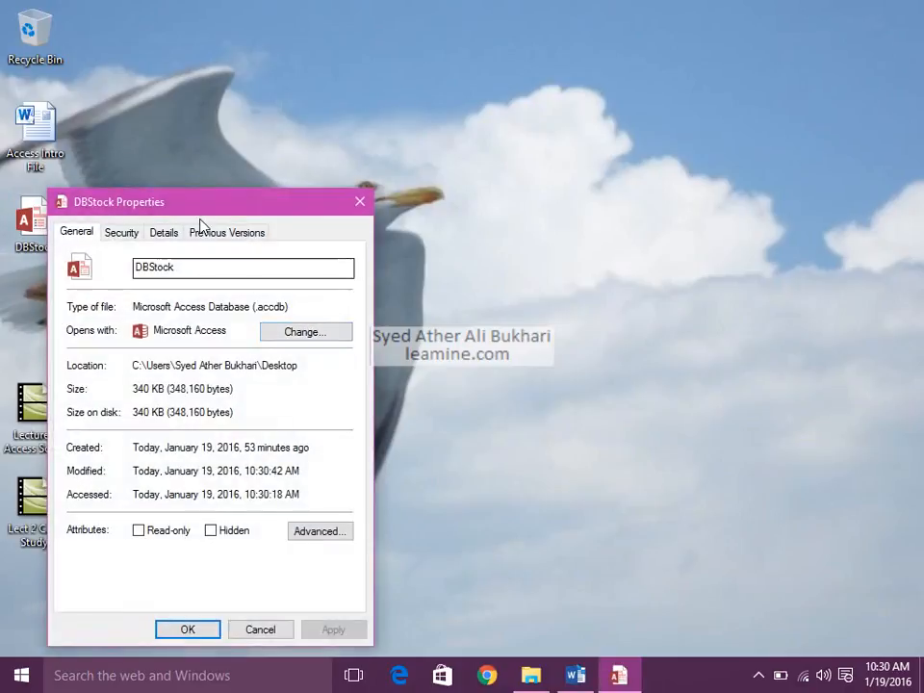
{"action": "left_click_drag", "start_coordinate": [213, 200], "coordinate": [426, 58]}
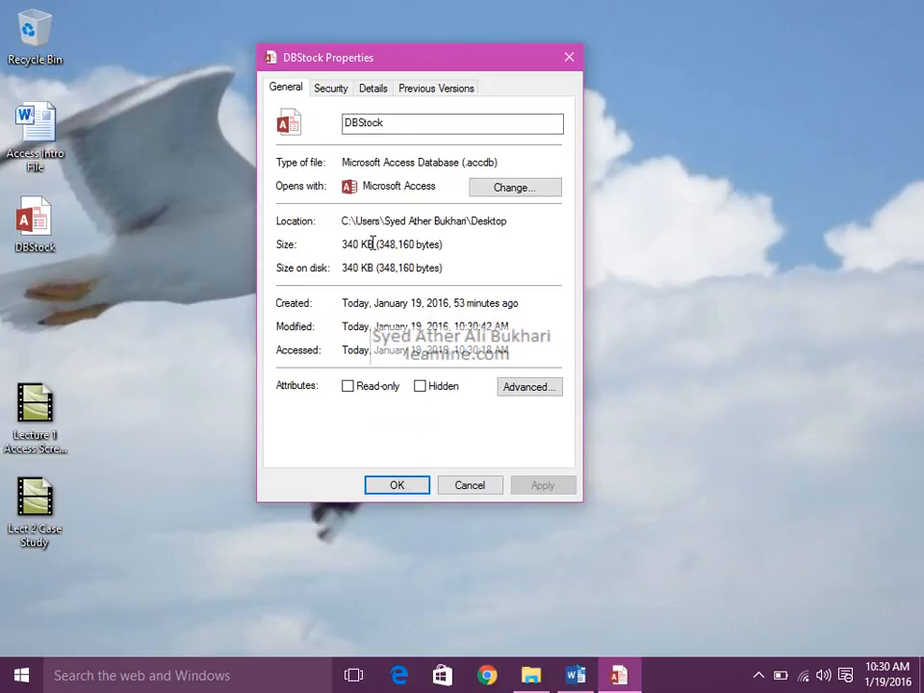
{"action": "left_click_drag", "start_coordinate": [346, 243], "coordinate": [443, 245]}
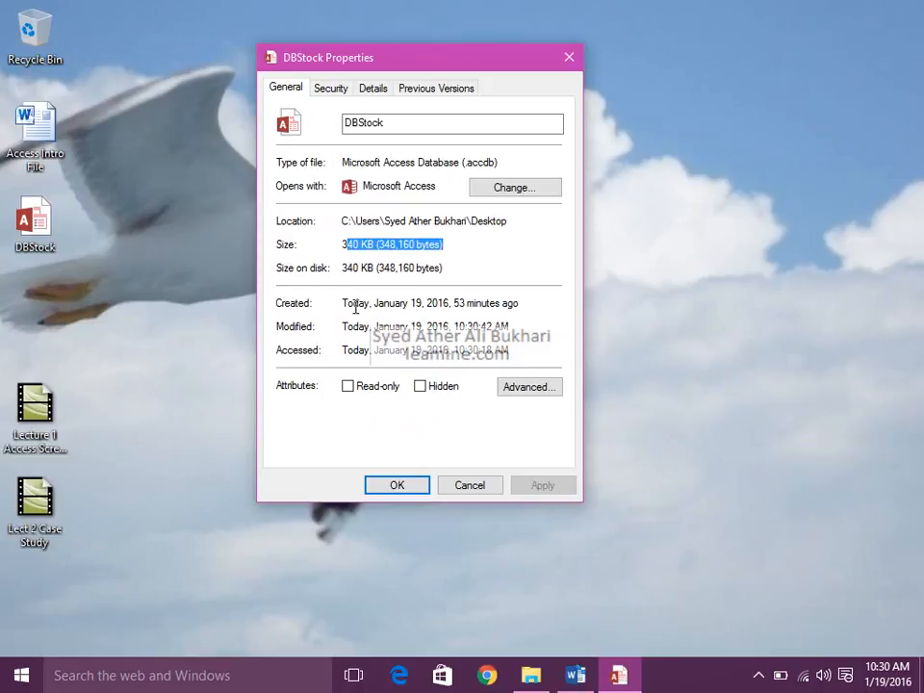
{"action": "left_click", "coordinate": [527, 305]}
{"action": "left_click_drag", "start_coordinate": [527, 305], "coordinate": [352, 309]}
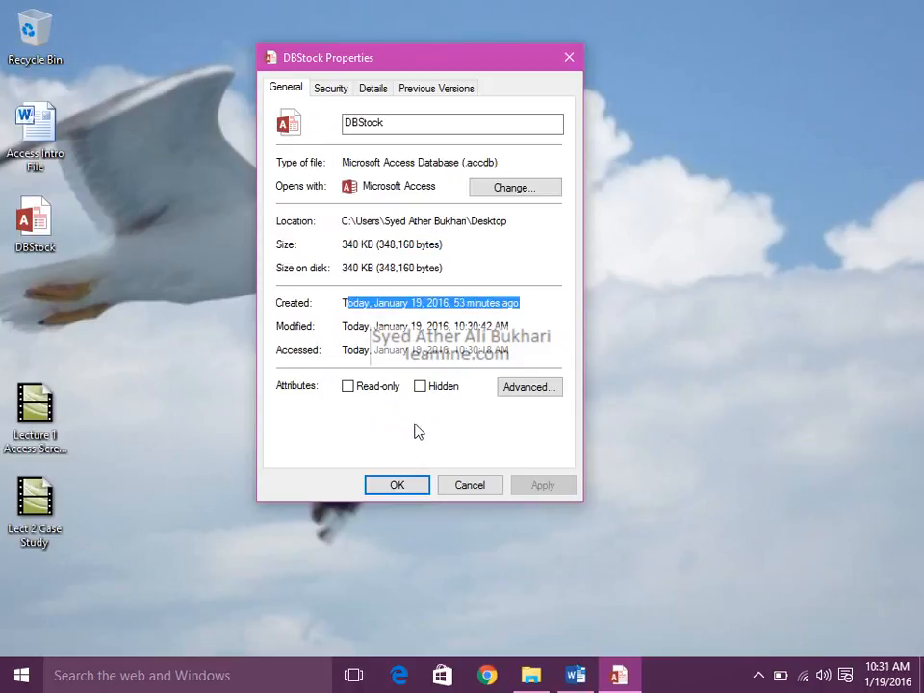
{"action": "left_click", "coordinate": [469, 486]}
Open the DBStock database once more to view its empty workspace, and close it.
{"action": "double_click", "coordinate": [40, 232]}
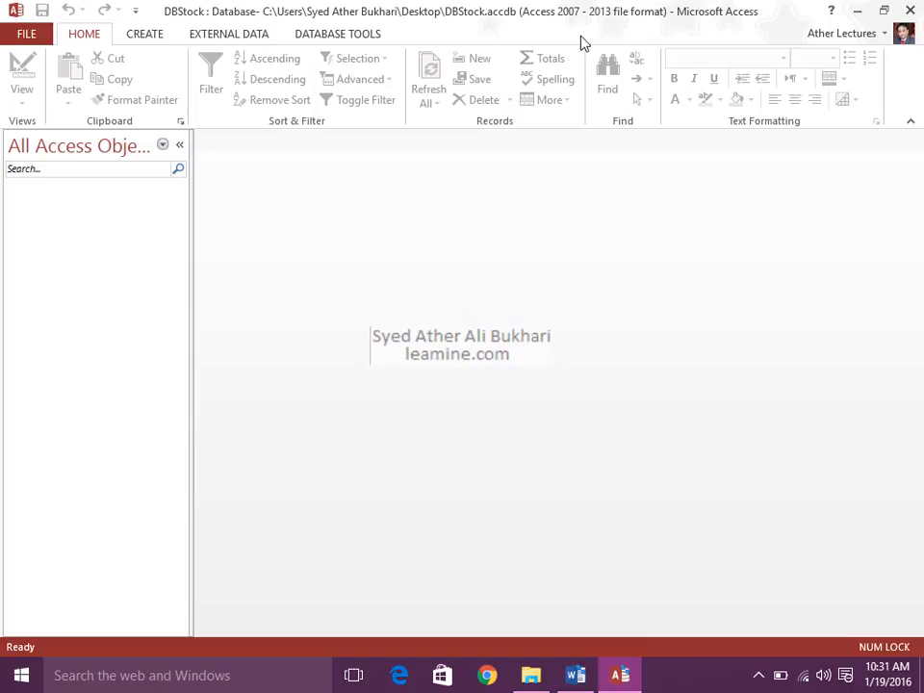
{"action": "left_click", "coordinate": [909, 10]}
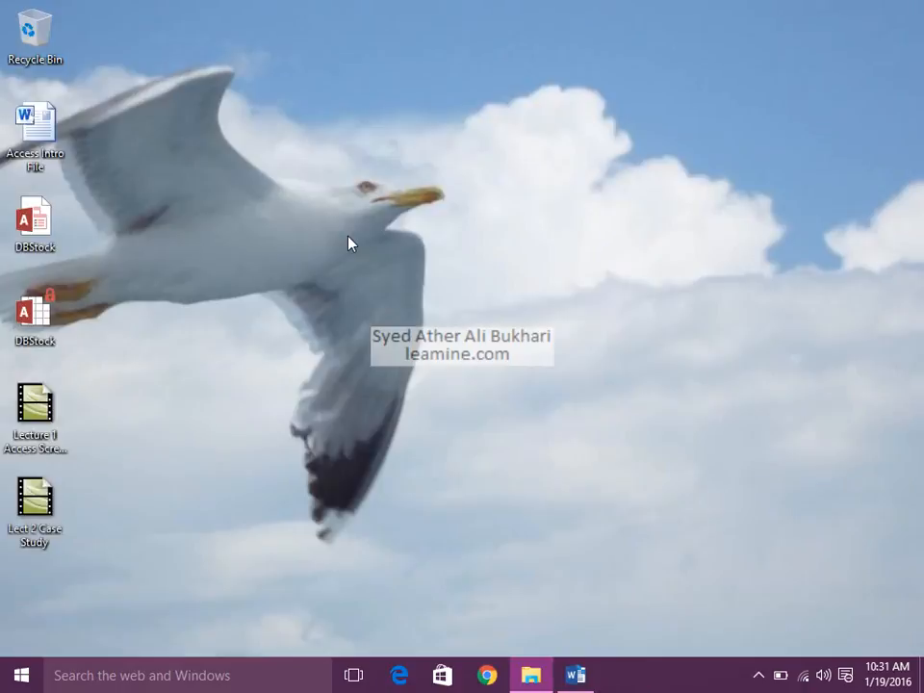
Rename the DBStock database file on the desktop as DBStudent and open it.
{"action": "left_click", "coordinate": [49, 260]}
{"action": "key", "text": "F2"}
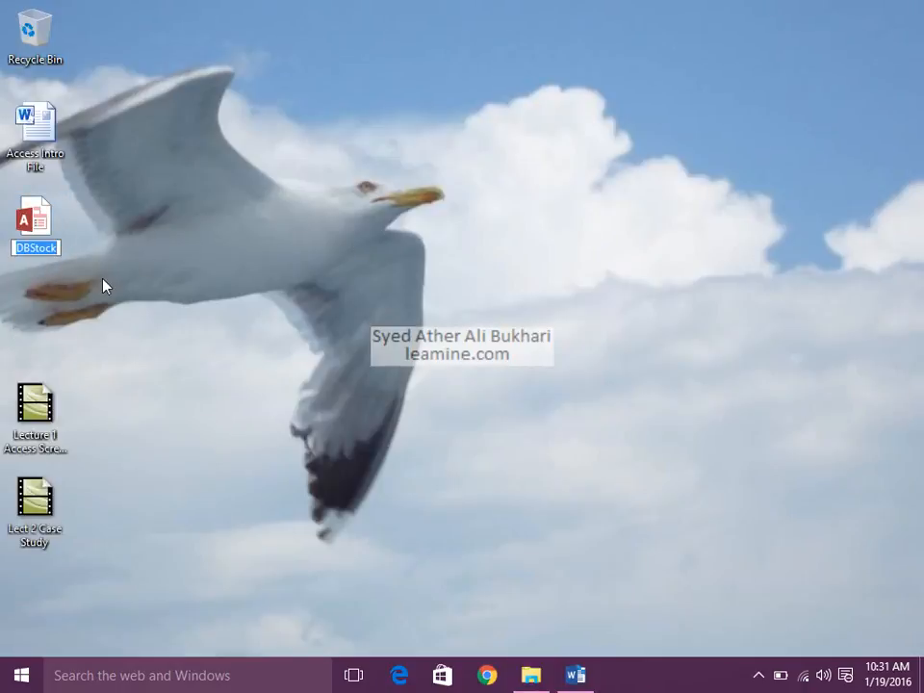
{"action": "key", "text": "Right"}
{"action": "key", "text": "BackSpace"}
{"action": "key", "text": "BackSpace"}
{"action": "key", "text": "BackSpace"}
{"action": "key", "text": "BackSpace"}
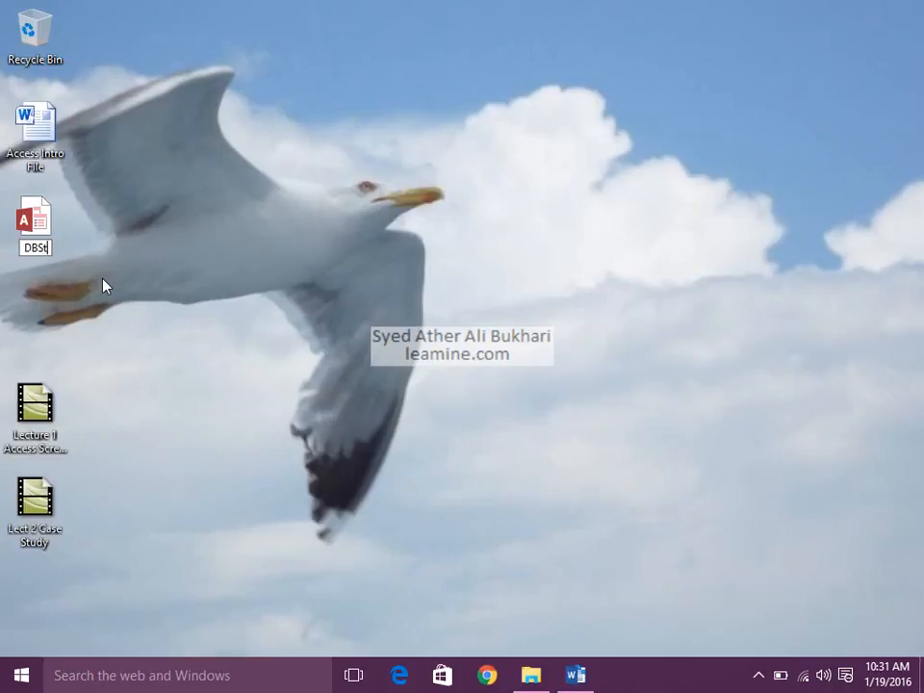
{"action": "type", "text": "tudent"}
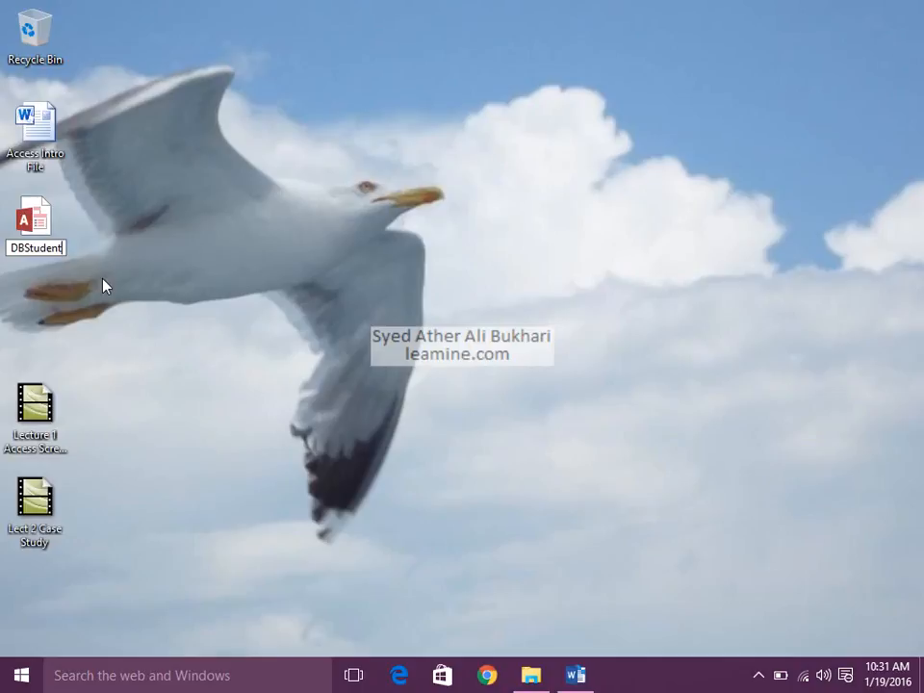
{"action": "key", "text": "Return"}
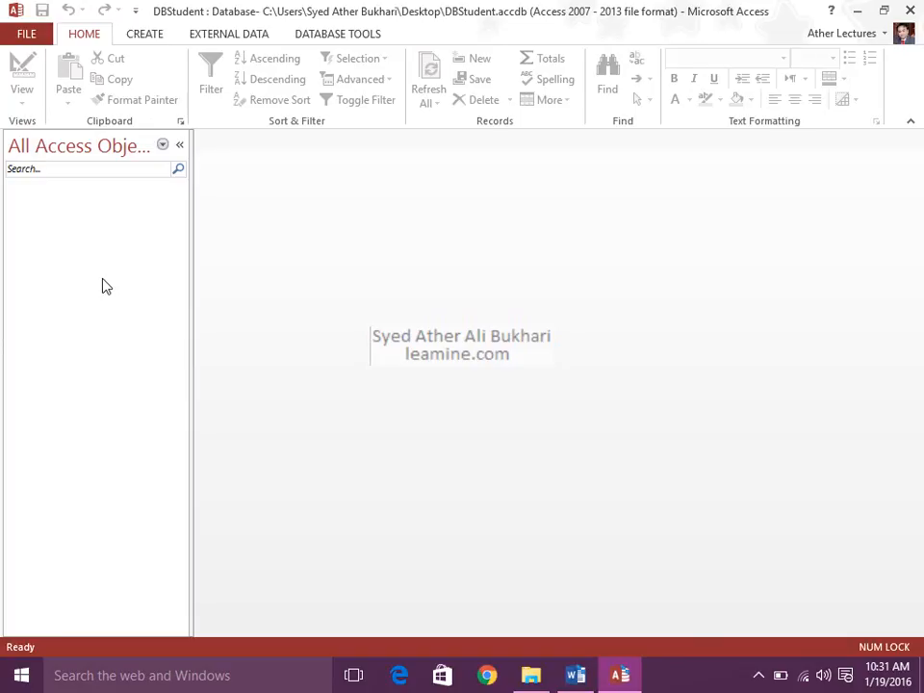
Create a new blank table and enter the student's full name in the first record's first added field.
{"action": "left_click", "coordinate": [142, 37]}
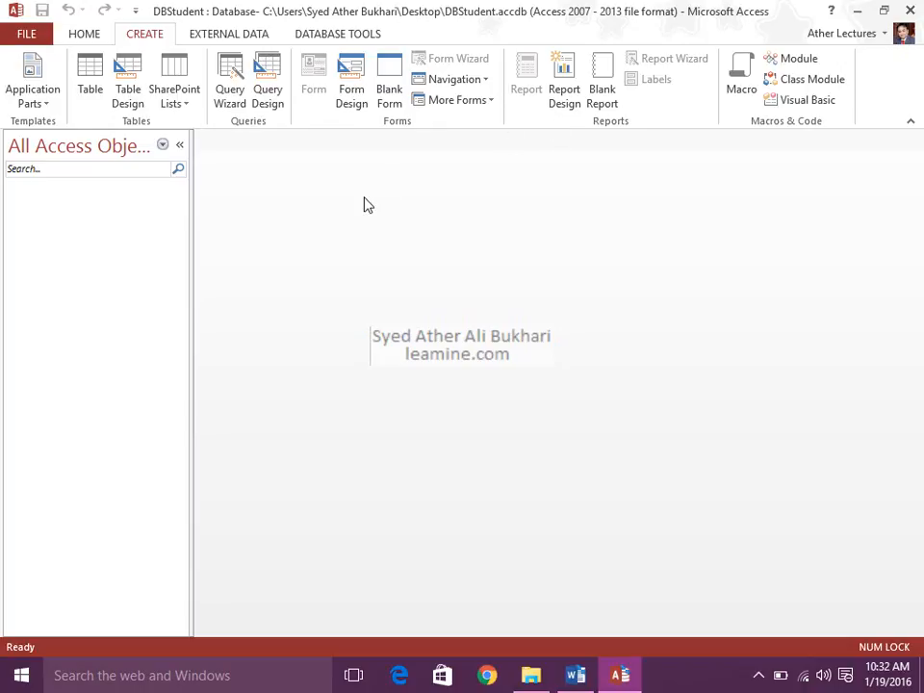
{"action": "left_click", "coordinate": [88, 91]}
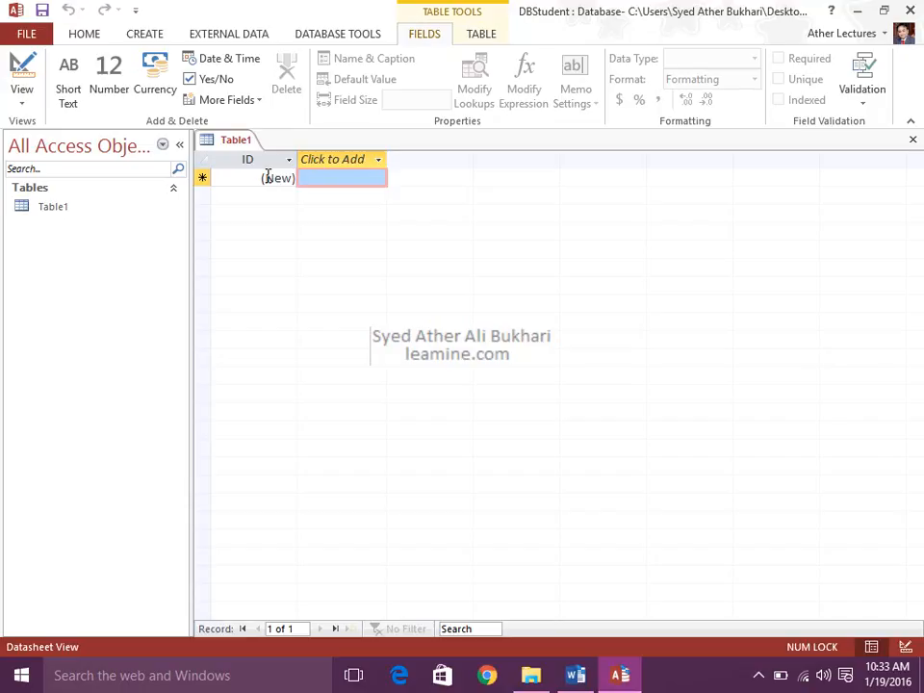
{"action": "left_click", "coordinate": [338, 180]}
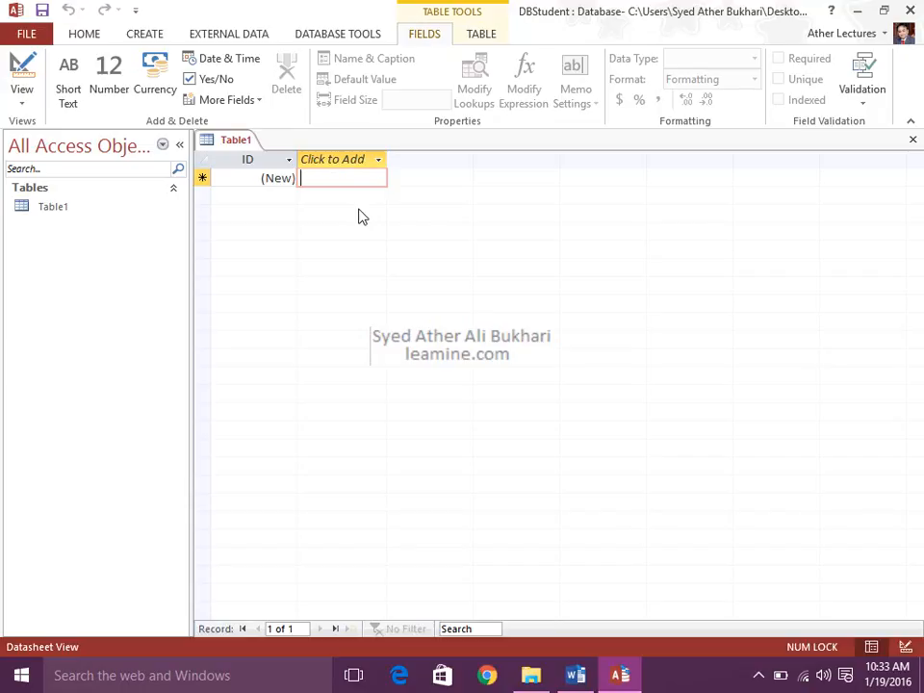
{"action": "type", "text": "Name"}
{"action": "key", "text": "Return"}
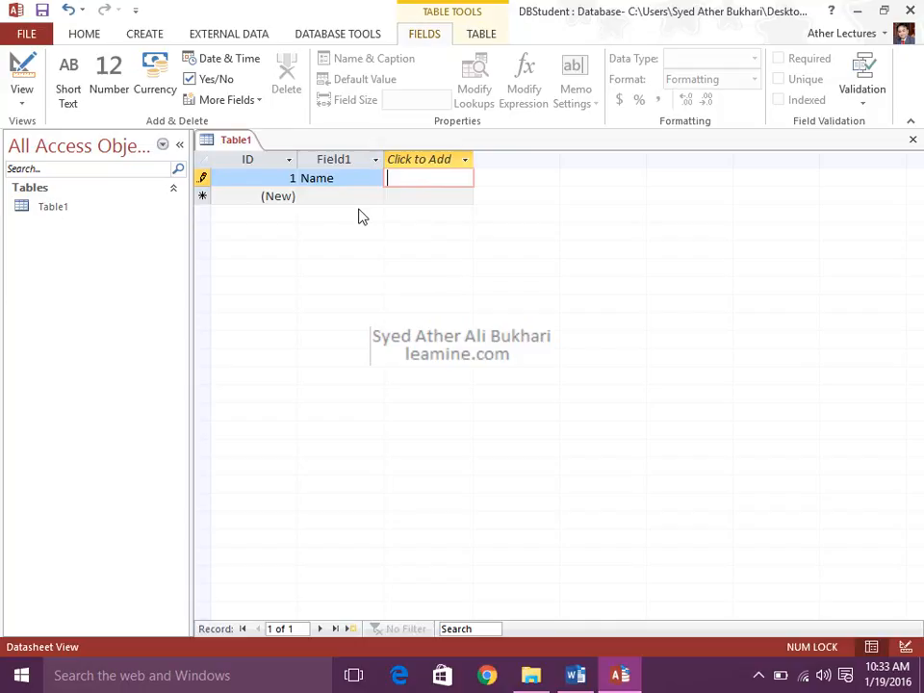
{"action": "key", "text": "Left"}
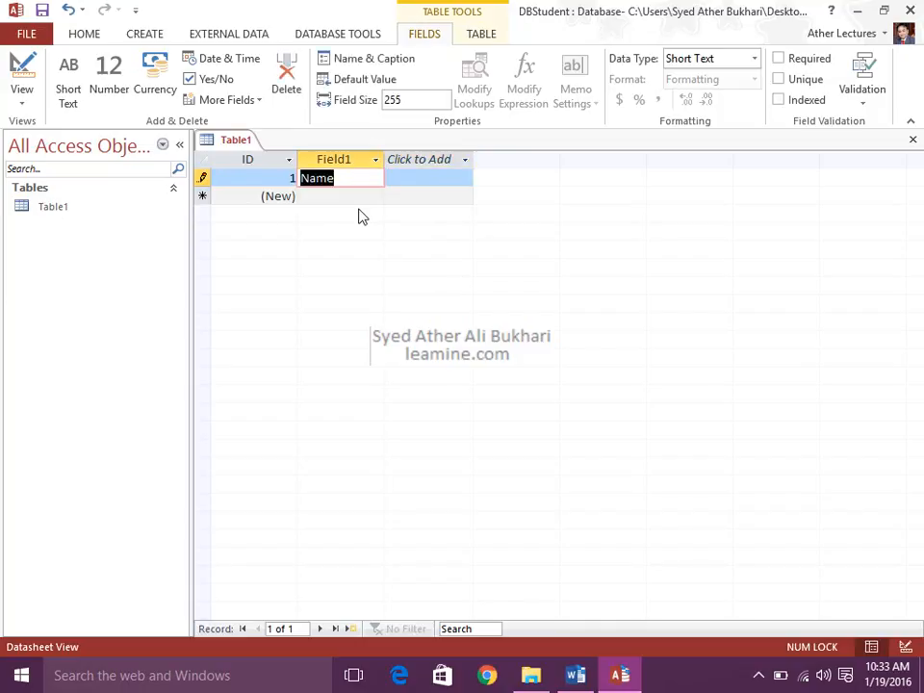
{"action": "type", "text": "Umer Ali"}
{"action": "key", "text": "Tab"}
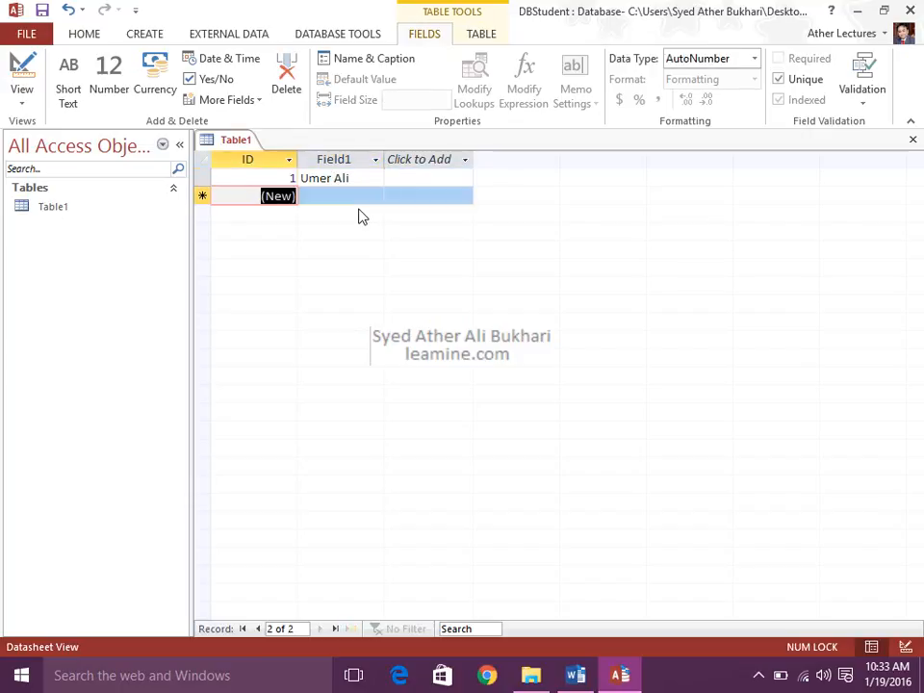
Add a second field to the first record by entering another person's full name beside the student's name.
{"action": "key", "text": "shift+Tab"}
{"action": "key", "text": "Tab"}
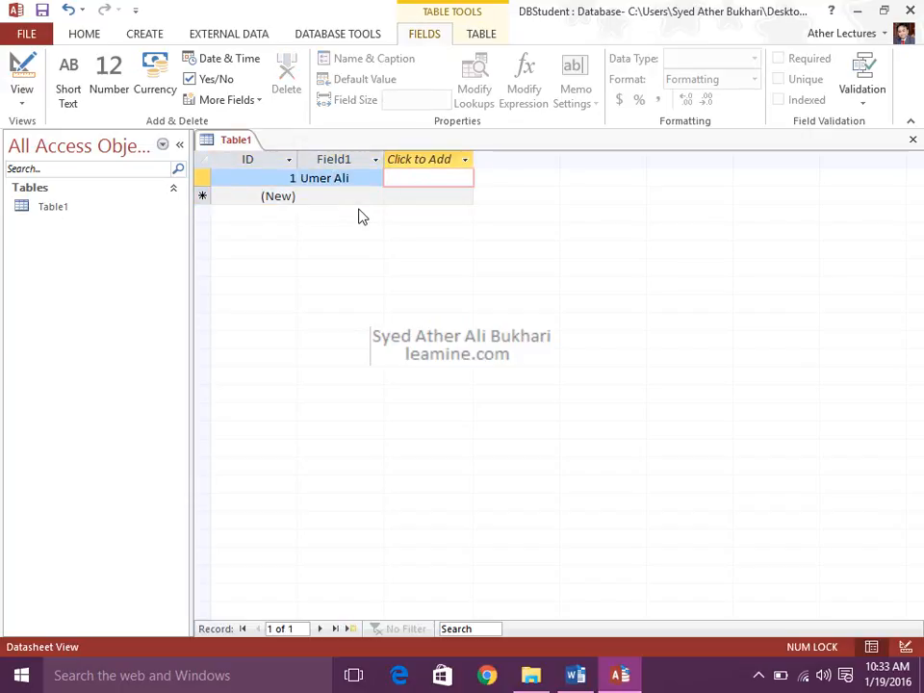
{"action": "type", "text": "Hashim Ali"}
{"action": "key", "text": "Tab"}
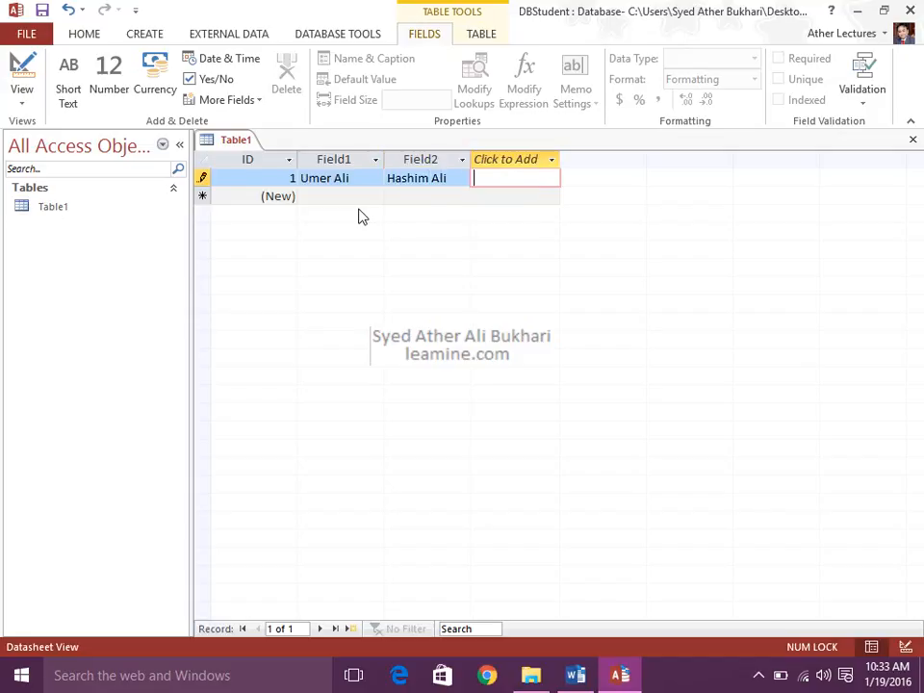
Complete the first record with 16, Matric and 2000 in three further new fields.
{"action": "type", "text": "16"}
{"action": "key", "text": "Tab"}
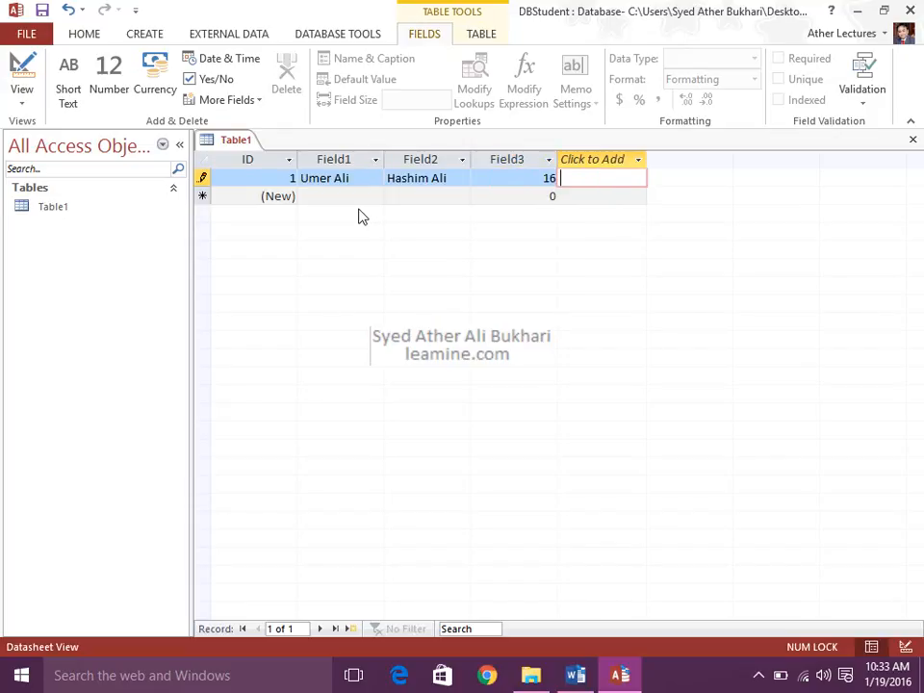
{"action": "type", "text": "Matric"}
{"action": "key", "text": "Tab"}
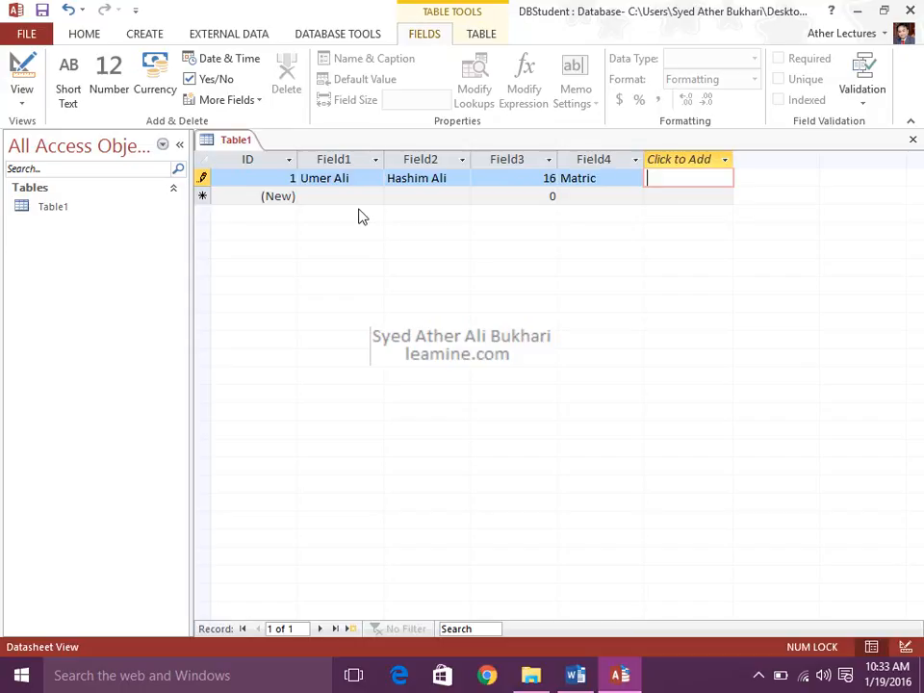
{"action": "type", "text": "2000"}
{"action": "key", "text": "Return"}
Close the database and agree to save the design changes to Table1.
{"action": "left_click", "coordinate": [352, 193]}
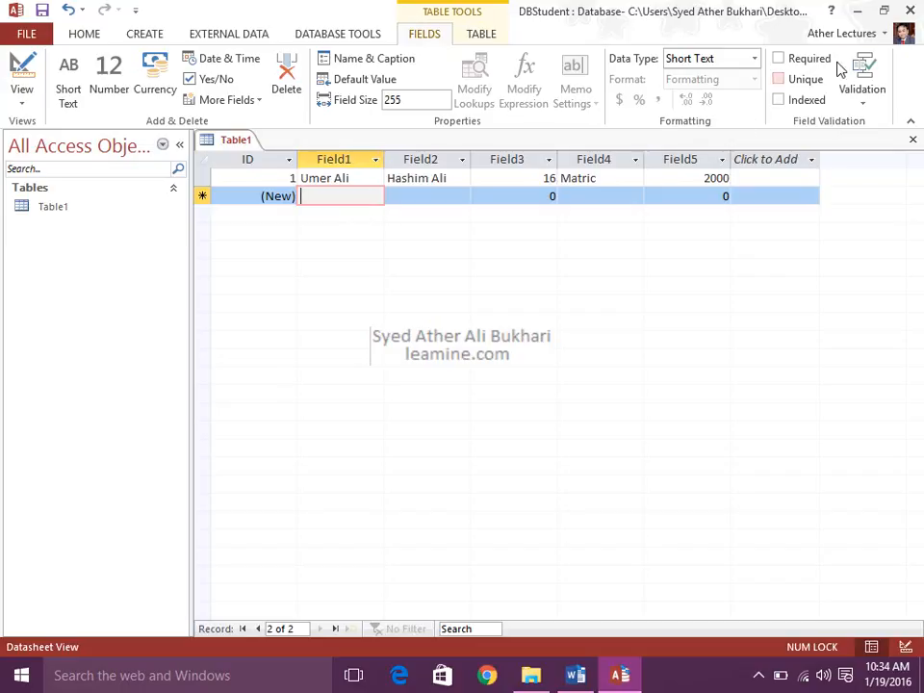
{"action": "left_click", "coordinate": [909, 10]}
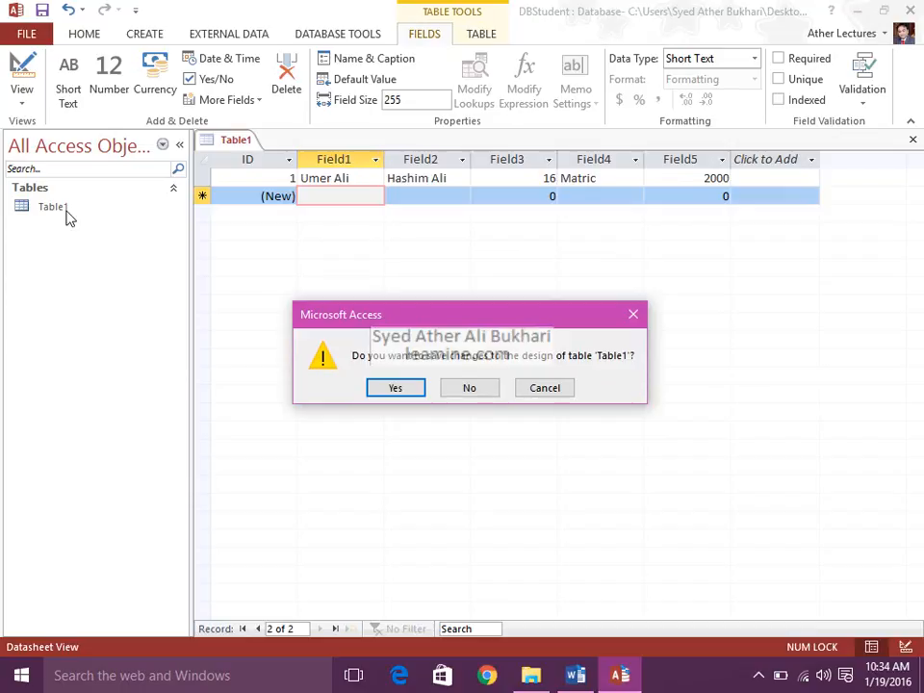
{"action": "left_click", "coordinate": [390, 392]}
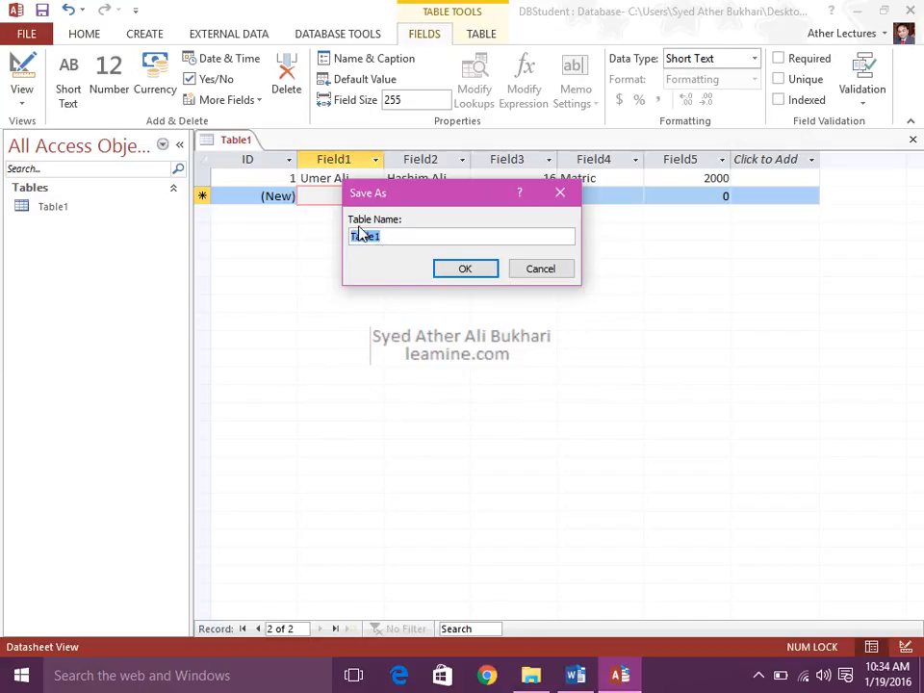
Switch to the Access Intro File document in Word and examine the green and blue circles in the page 3 disc diagram.
{"action": "left_click", "coordinate": [575, 675]}
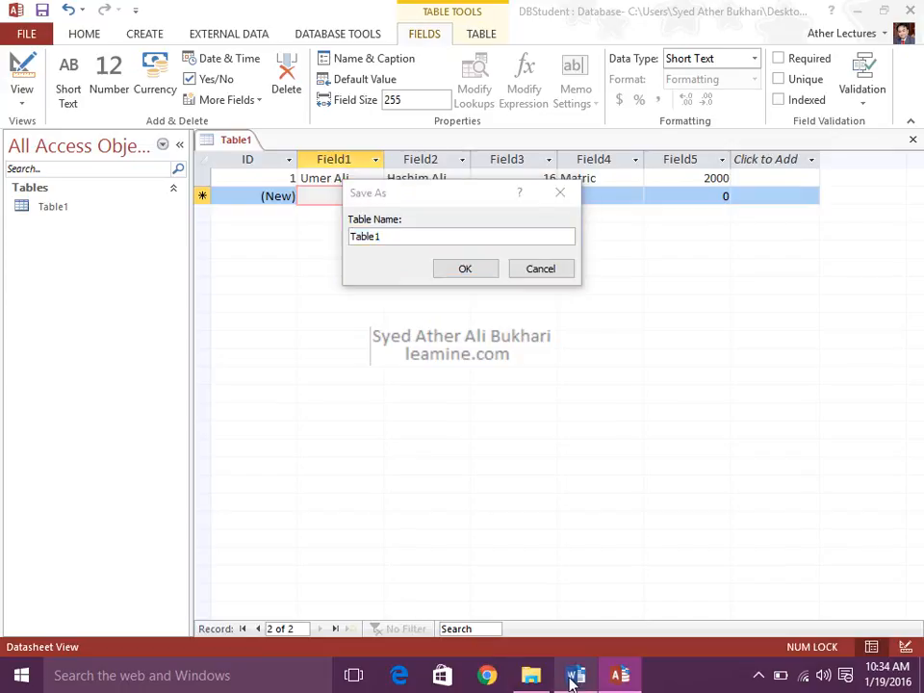
{"action": "left_click_drag", "start_coordinate": [919, 334], "coordinate": [919, 467]}
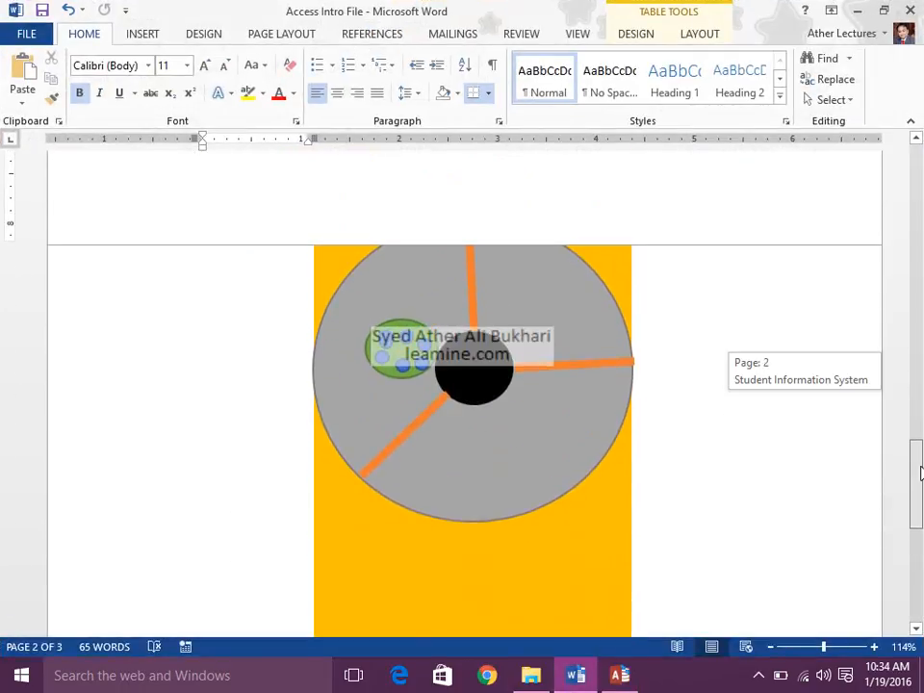
{"action": "double_click", "coordinate": [658, 246]}
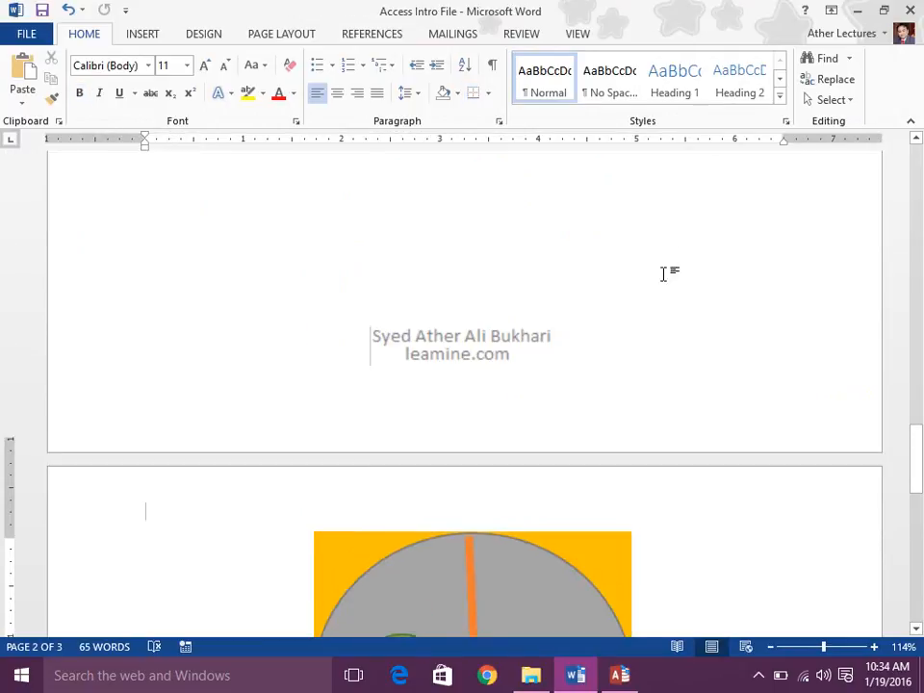
{"action": "scroll", "coordinate": [683, 360], "scroll_direction": "down", "scroll_amount": 3}
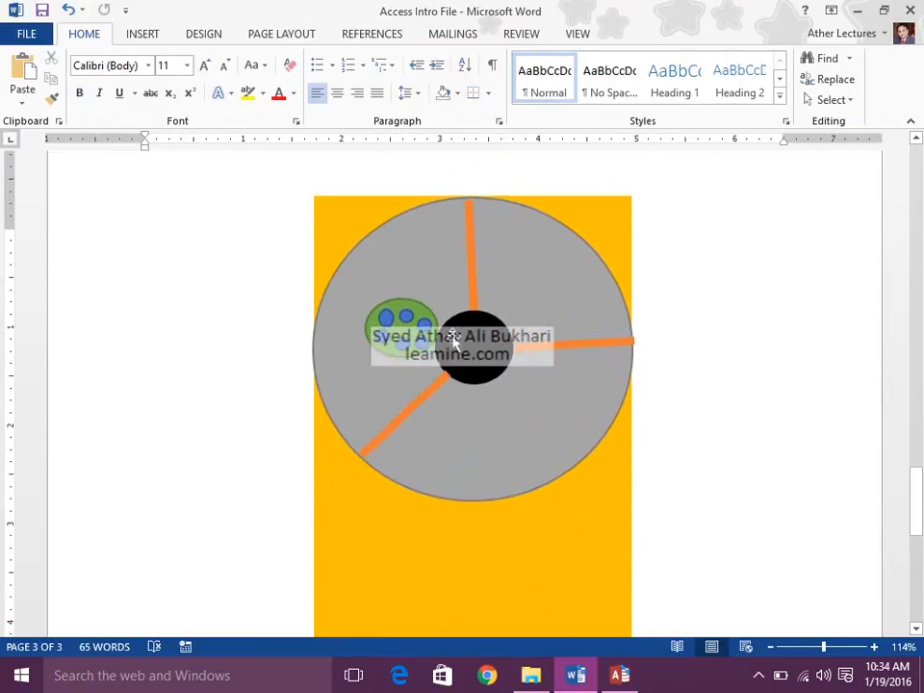
{"action": "left_click", "coordinate": [398, 301]}
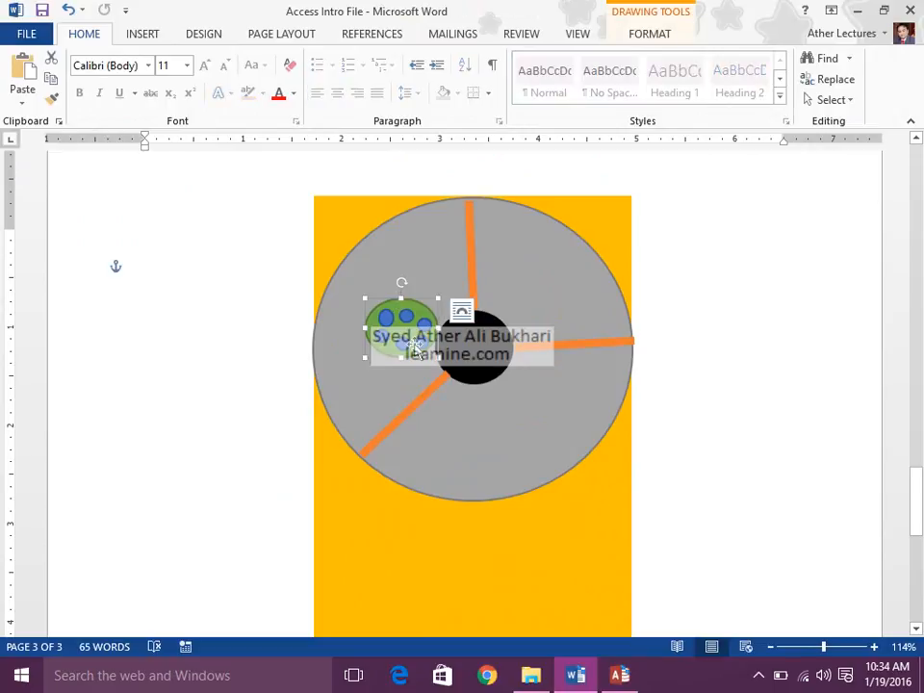
{"action": "left_click", "coordinate": [386, 319]}
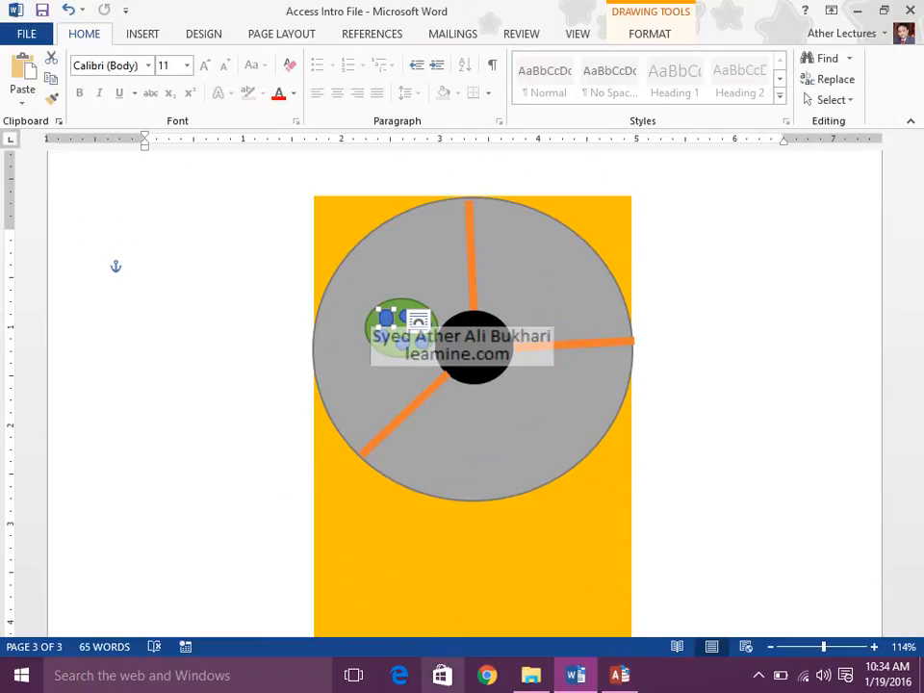
Switch back to Access and save the table under the name TBLStudent.
{"action": "left_click", "coordinate": [620, 674]}
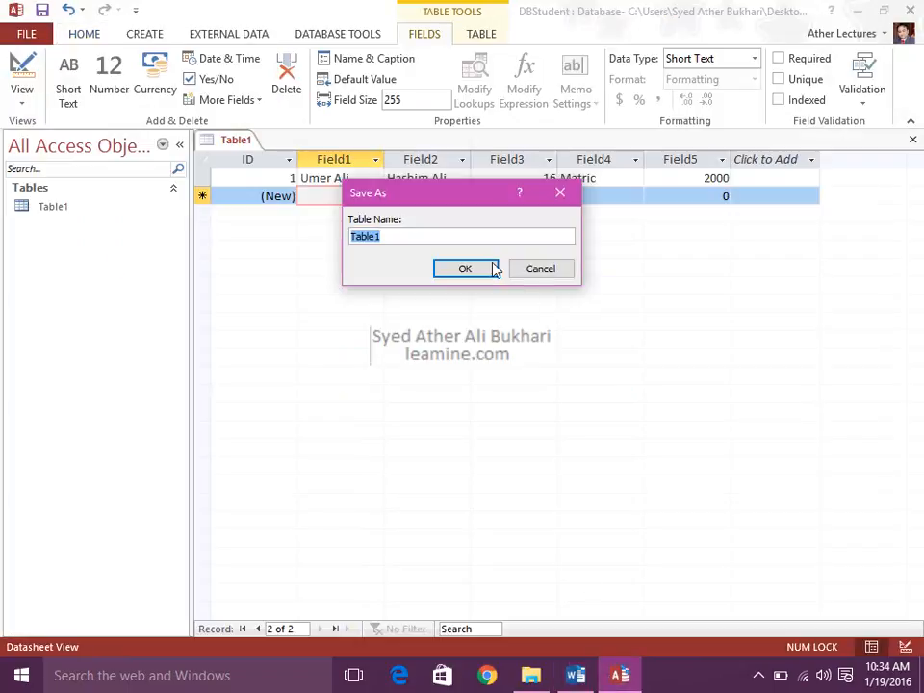
{"action": "type", "text": "TBLStudent"}
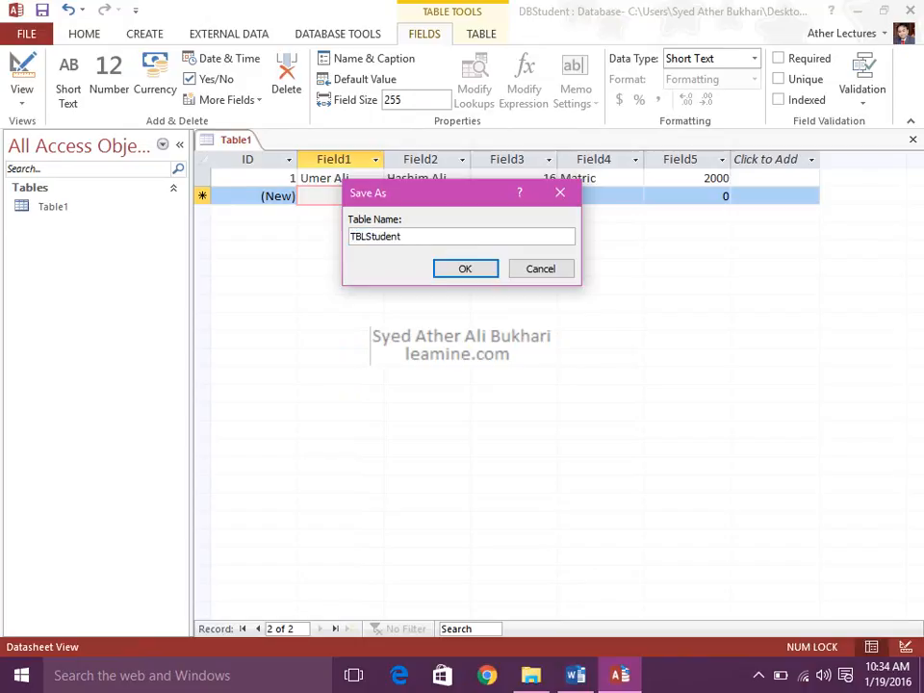
{"action": "left_click", "coordinate": [465, 269]}
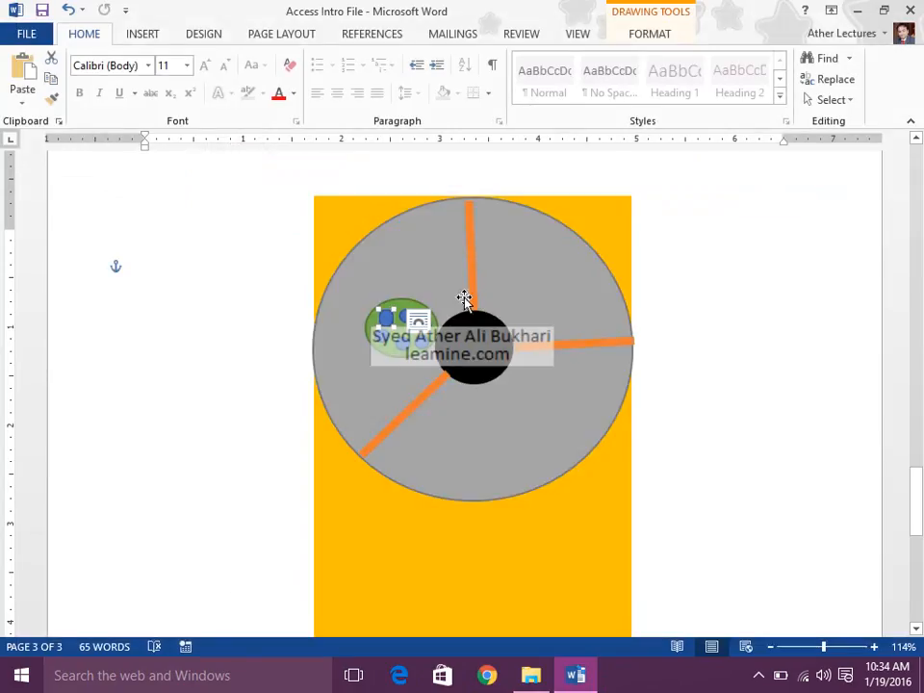
Minimize Word, reopen the DBStudent database from the desktop and open the TBLStudent table.
{"action": "left_click", "coordinate": [857, 13]}
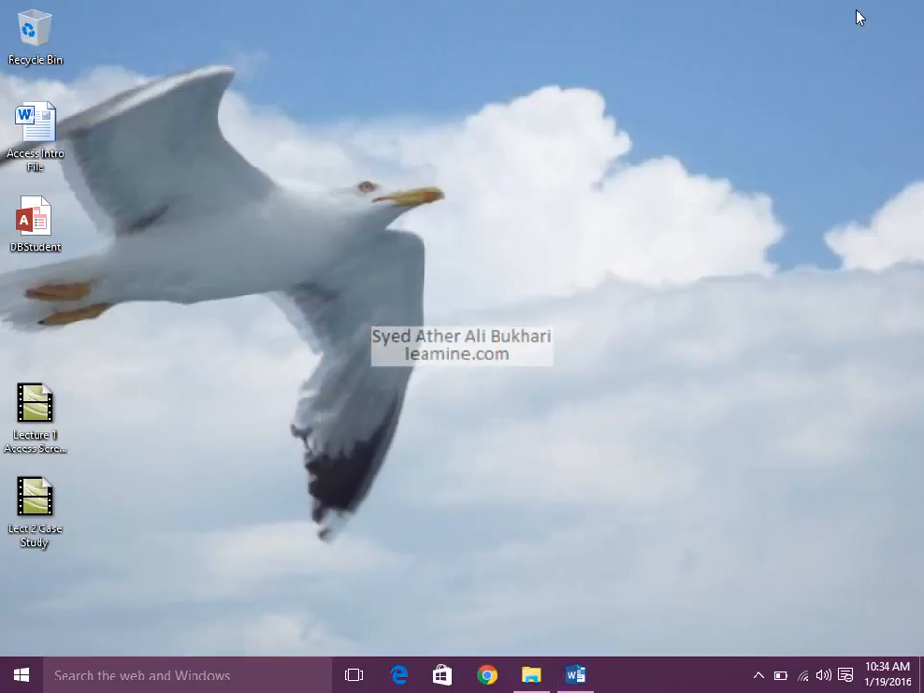
{"action": "left_click", "coordinate": [34, 221]}
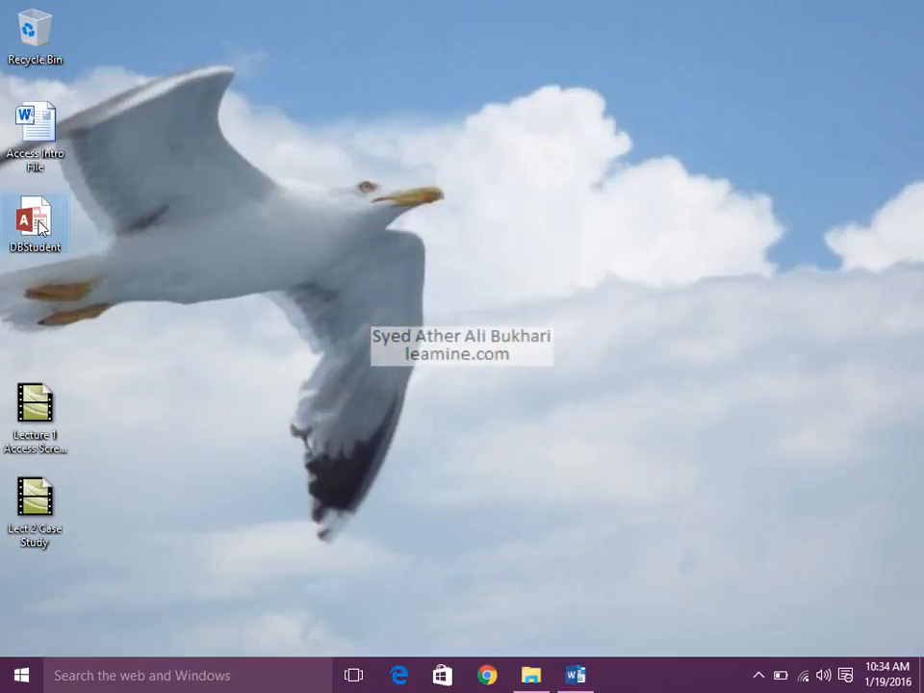
{"action": "double_click", "coordinate": [39, 227]}
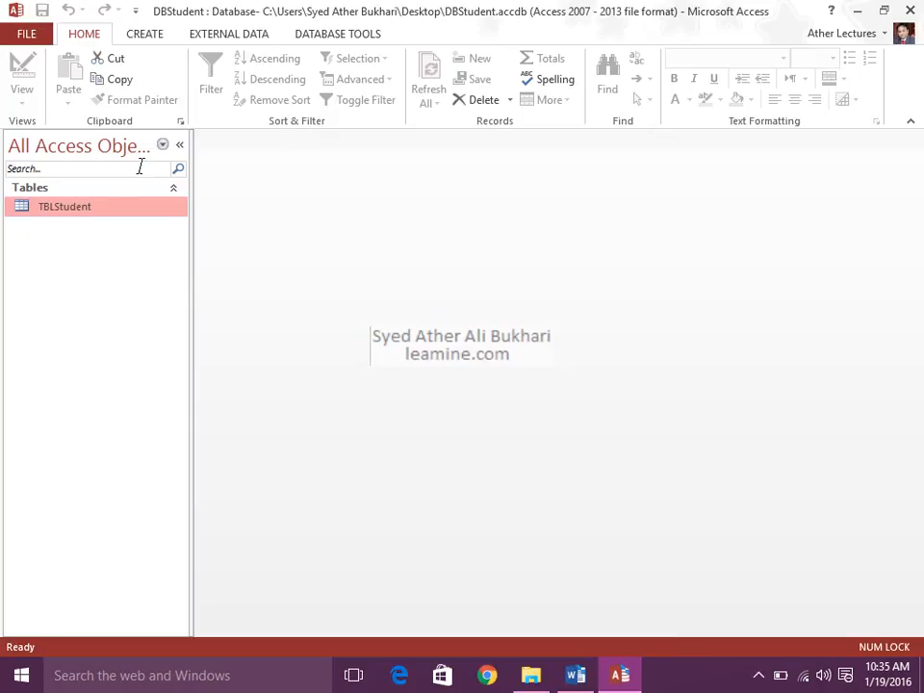
{"action": "double_click", "coordinate": [92, 210]}
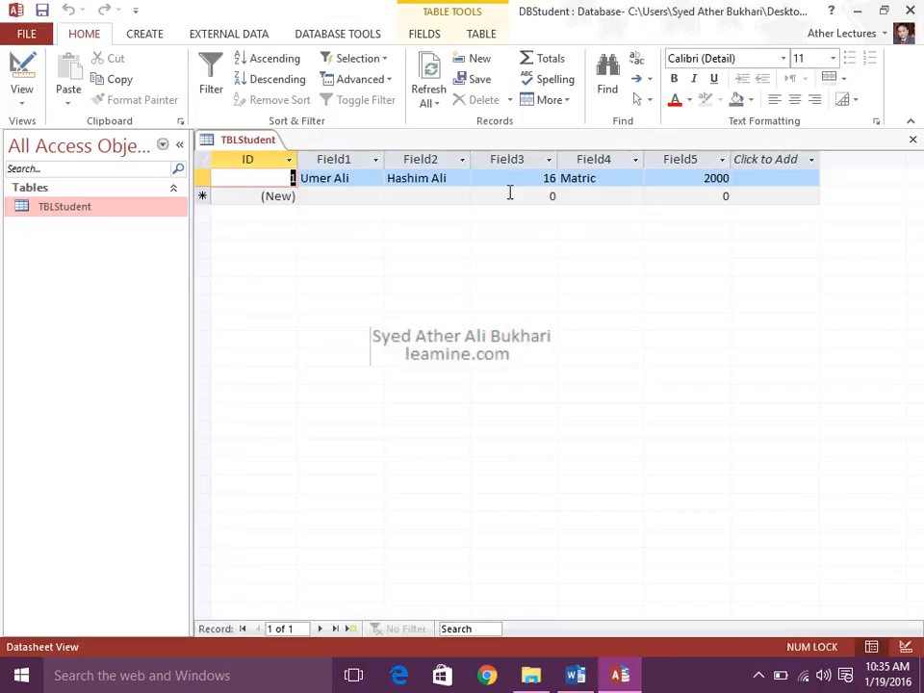
Start the second record in TBLStudent by entering the student's name in Field1 and the second person's name in Field2.
{"action": "left_click", "coordinate": [308, 195]}
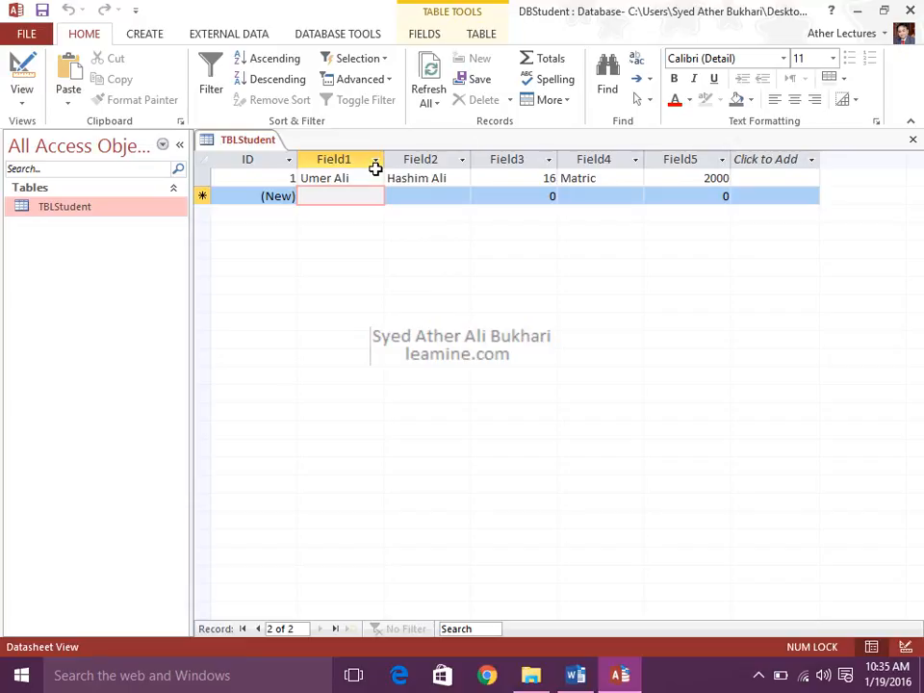
{"action": "type", "text": "Fatima"}
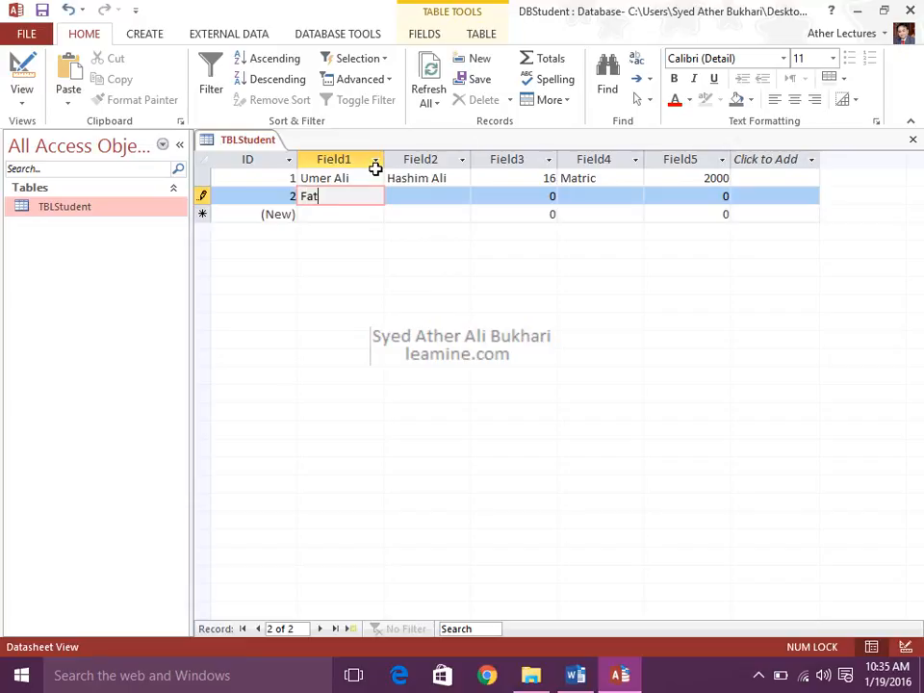
{"action": "key", "text": "Tab"}
{"action": "type", "text": "Abid Ali"}
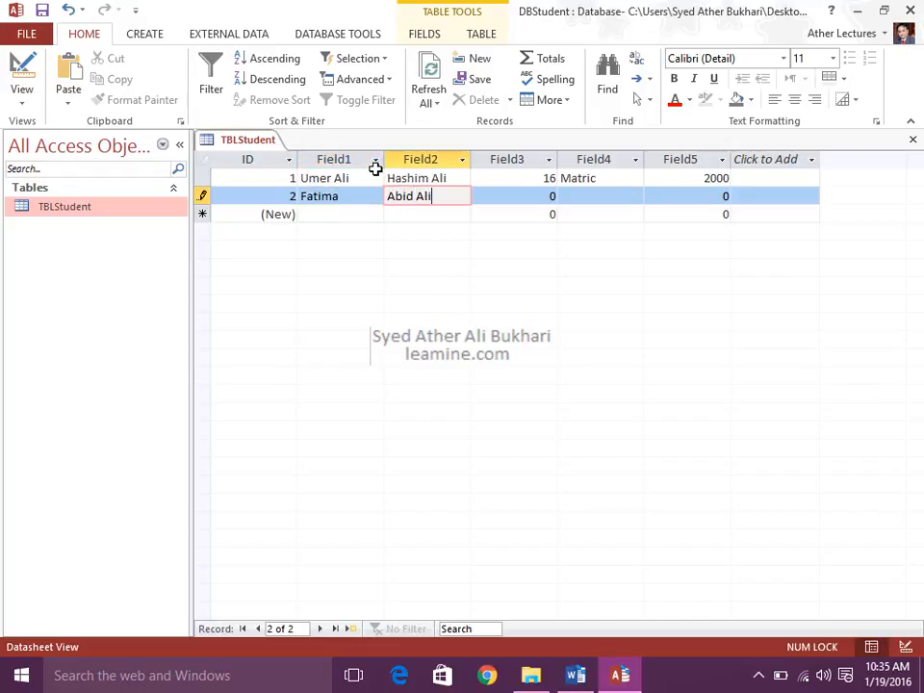
{"action": "key", "text": "Tab"}
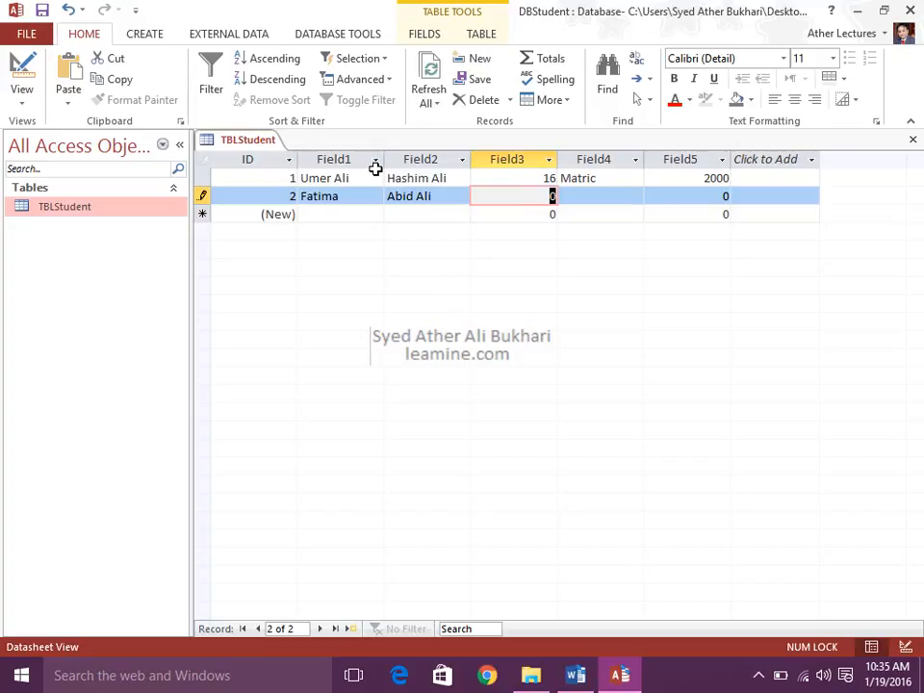
Complete the second record with 15 in Field3, Matirc in Field4 and 2500 in Field5.
{"action": "type", "text": "1"}
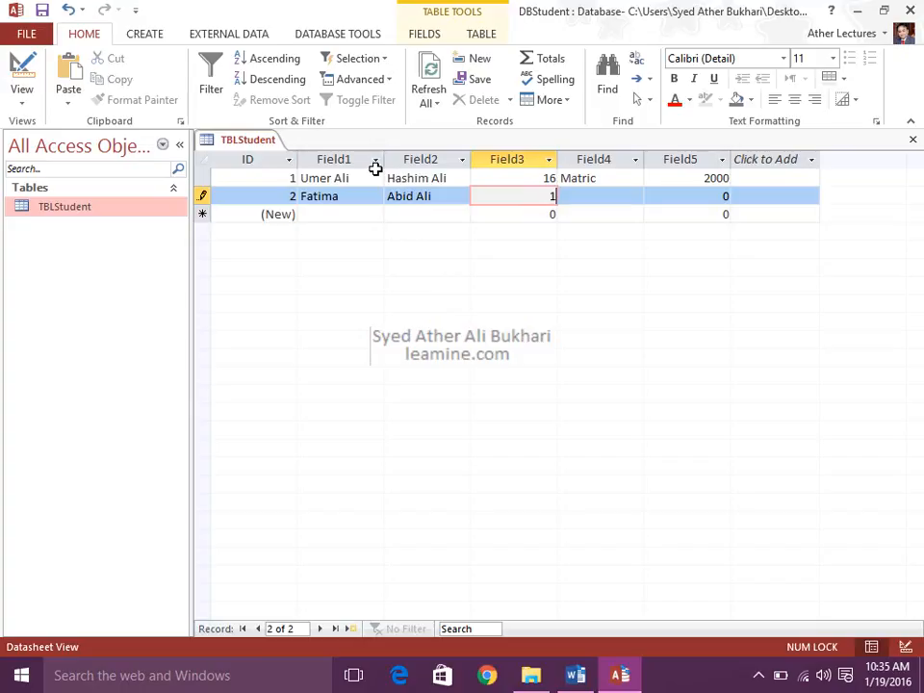
{"action": "type", "text": "5"}
{"action": "key", "text": "Tab"}
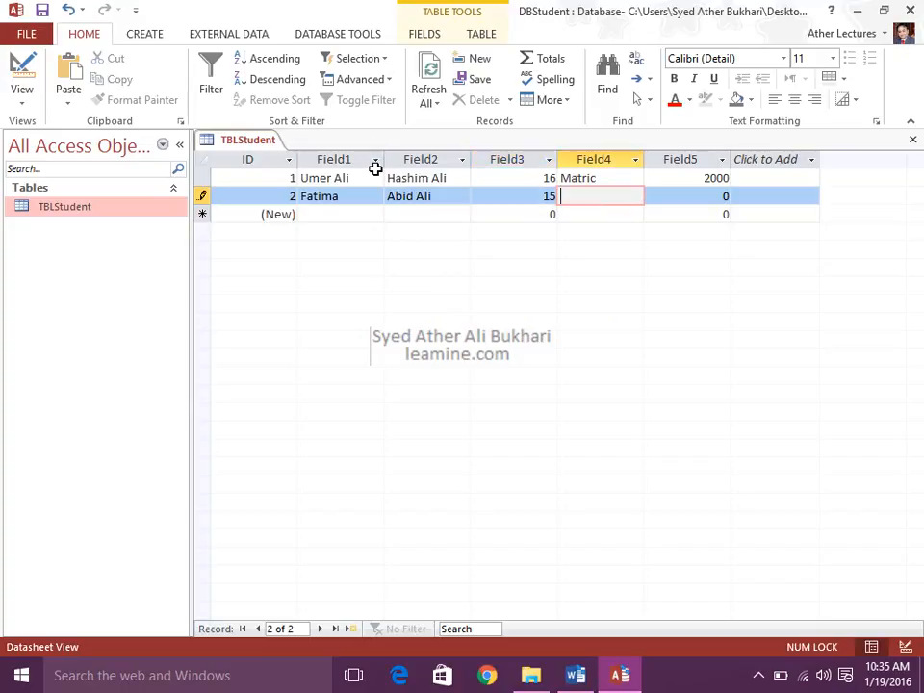
{"action": "type", "text": "Matir"}
{"action": "type", "text": "c"}
{"action": "key", "text": "Tab"}
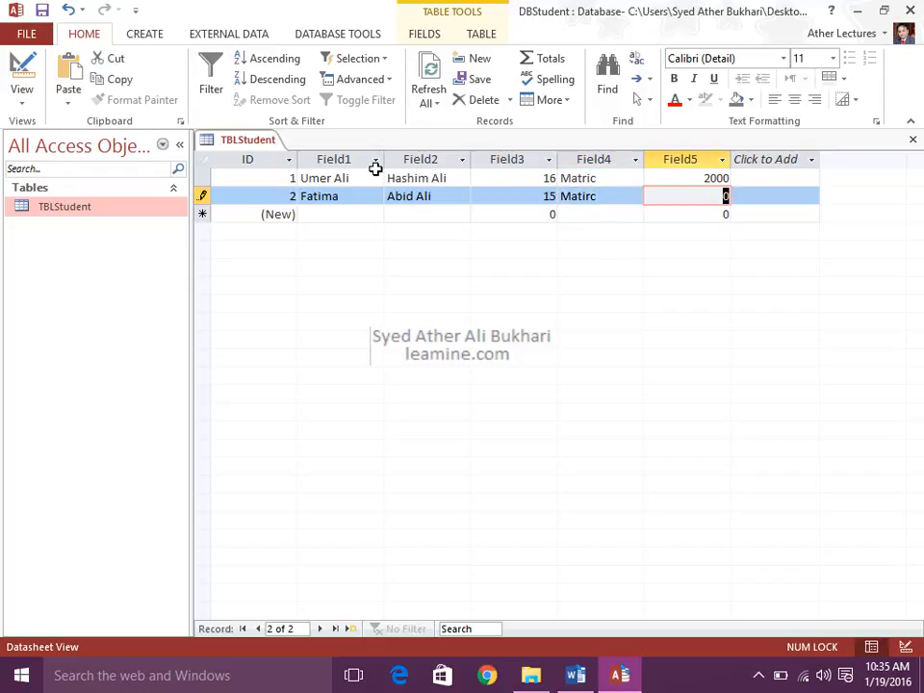
{"action": "type", "text": "2500"}
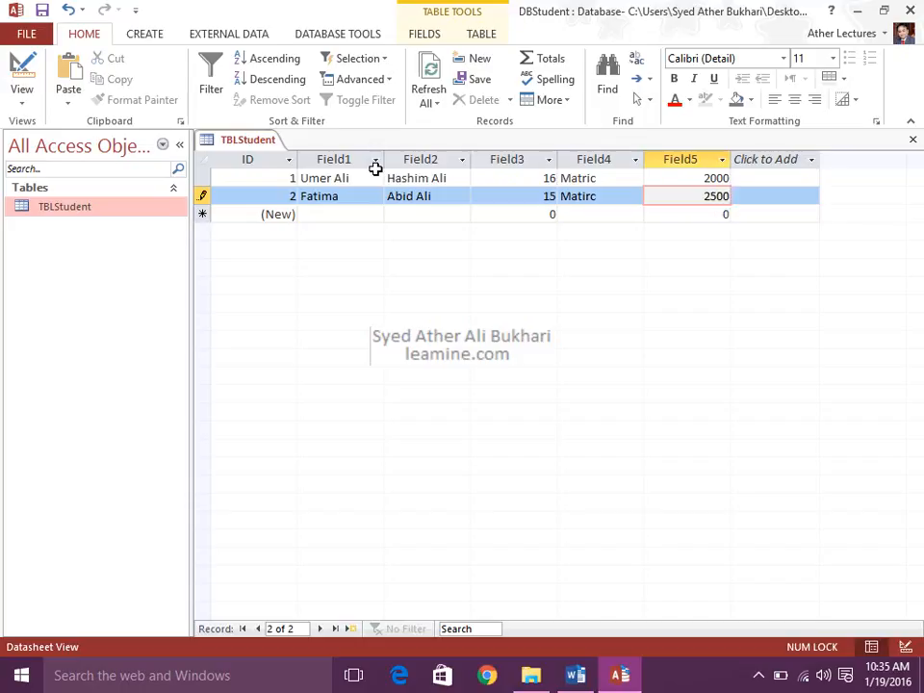
{"action": "key", "text": "Tab"}
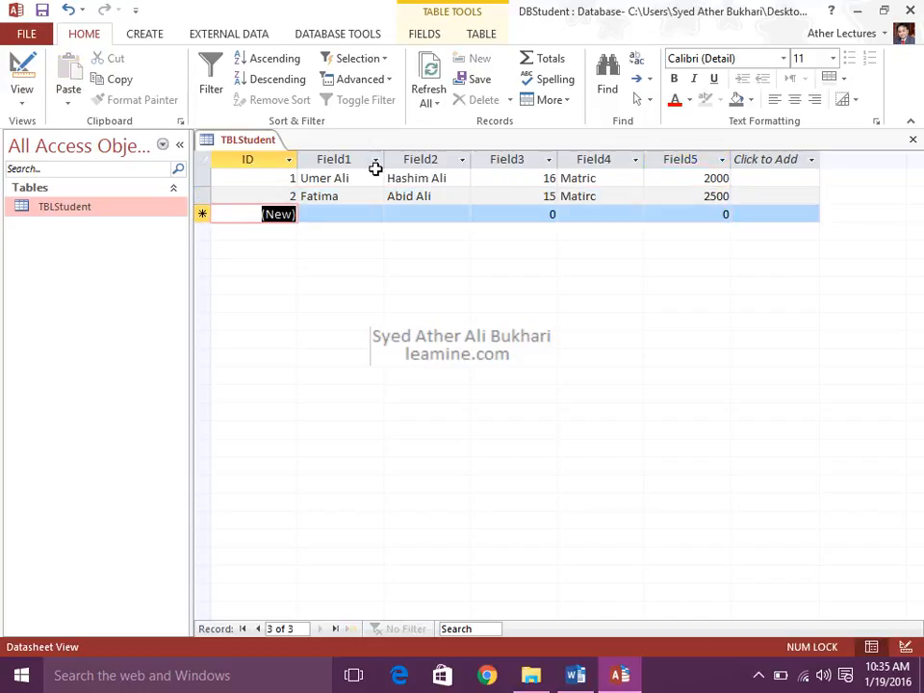
Close and reopen TBLStudent, widen its Field1 column slightly, and close it with the layout changes saved.
{"action": "left_click", "coordinate": [912, 140]}
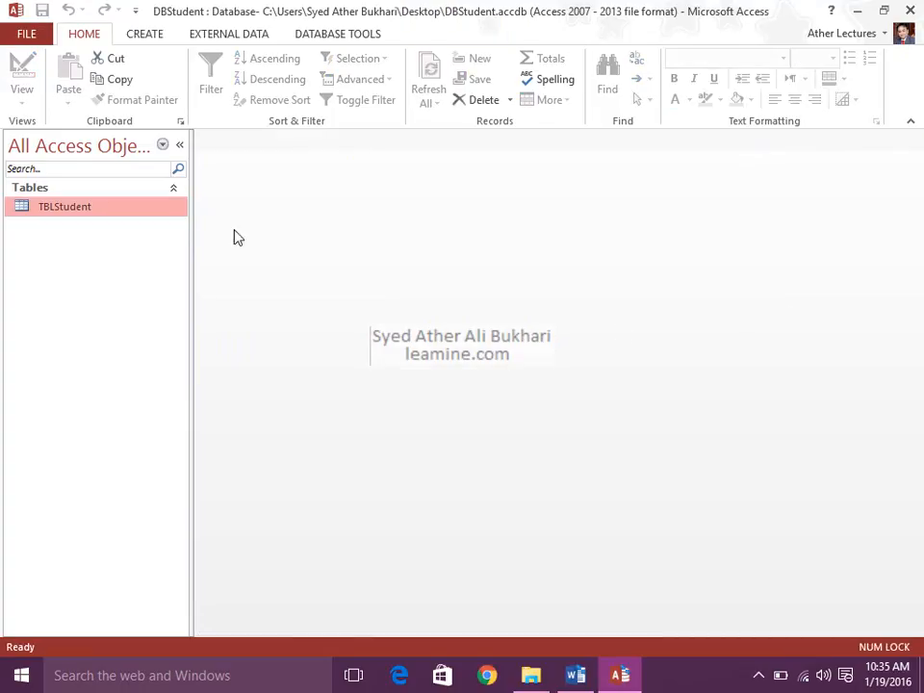
{"action": "double_click", "coordinate": [142, 207]}
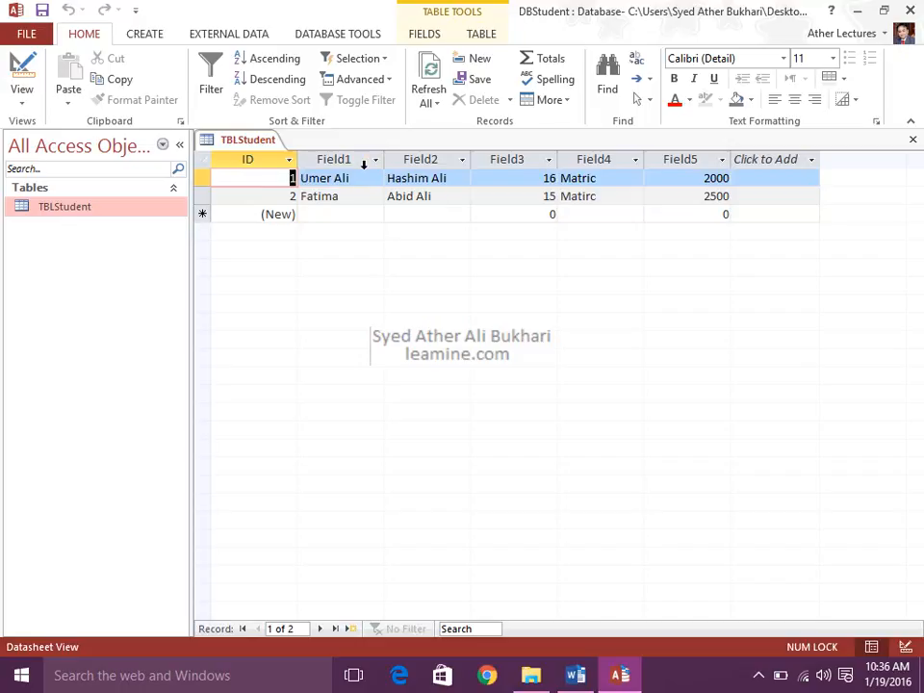
{"action": "left_click_drag", "start_coordinate": [384, 159], "coordinate": [391, 159]}
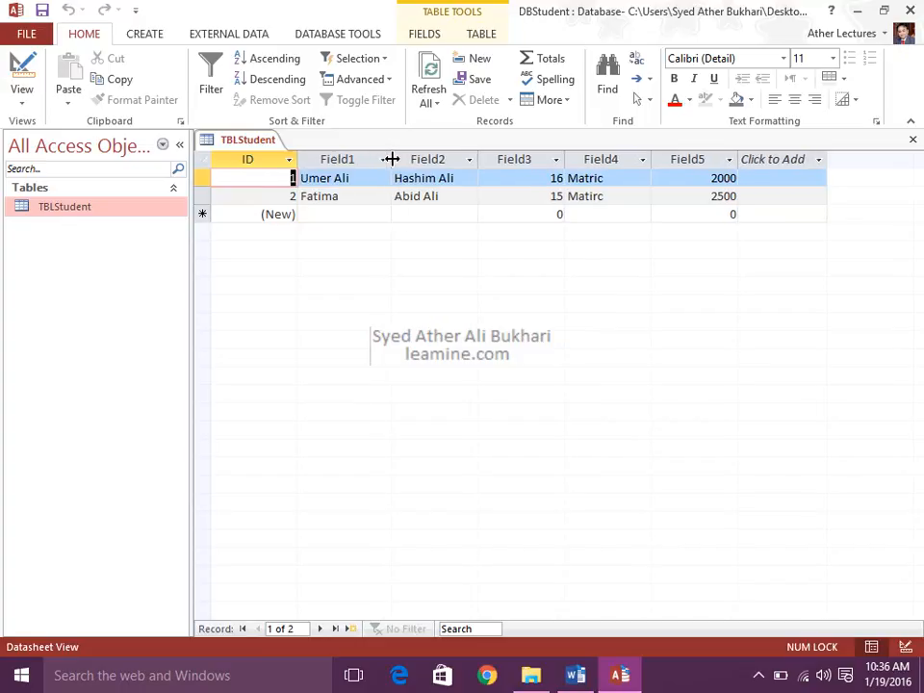
{"action": "left_click", "coordinate": [912, 139]}
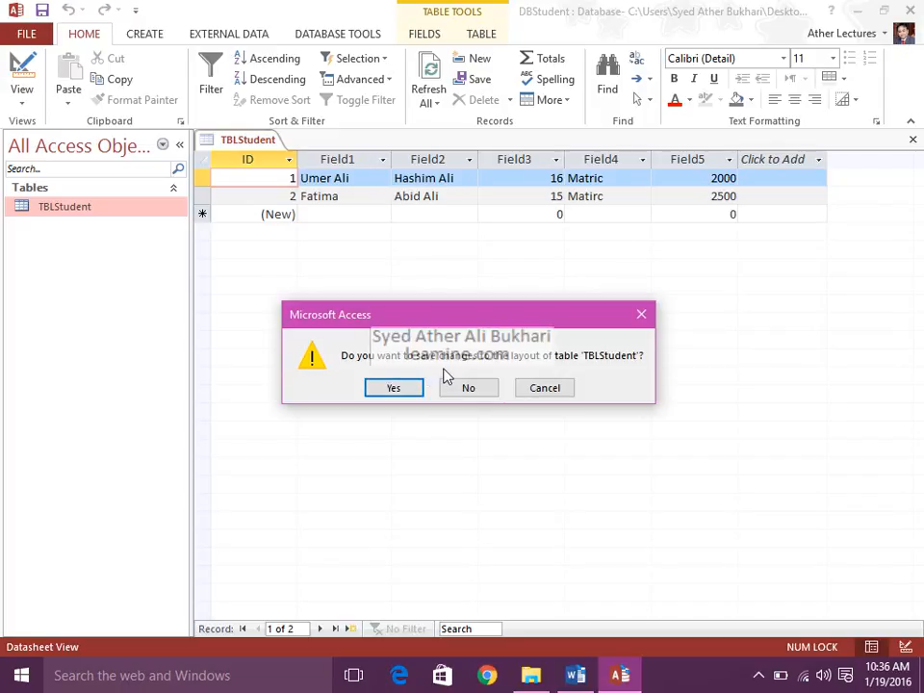
{"action": "left_click", "coordinate": [418, 388]}
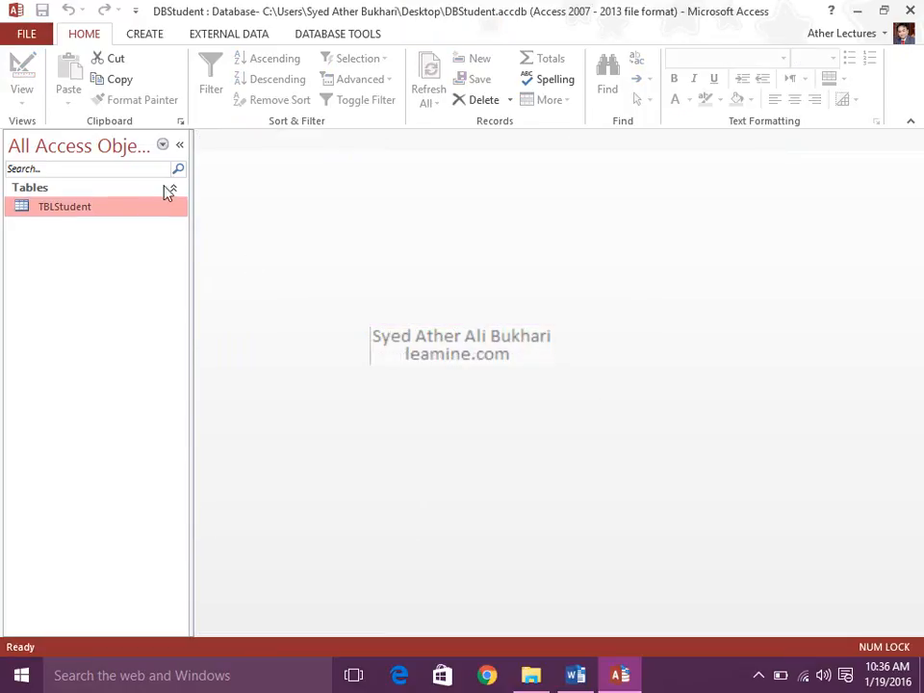
Open TBLStudent to inspect its first and second records, and close the table again.
{"action": "double_click", "coordinate": [148, 211]}
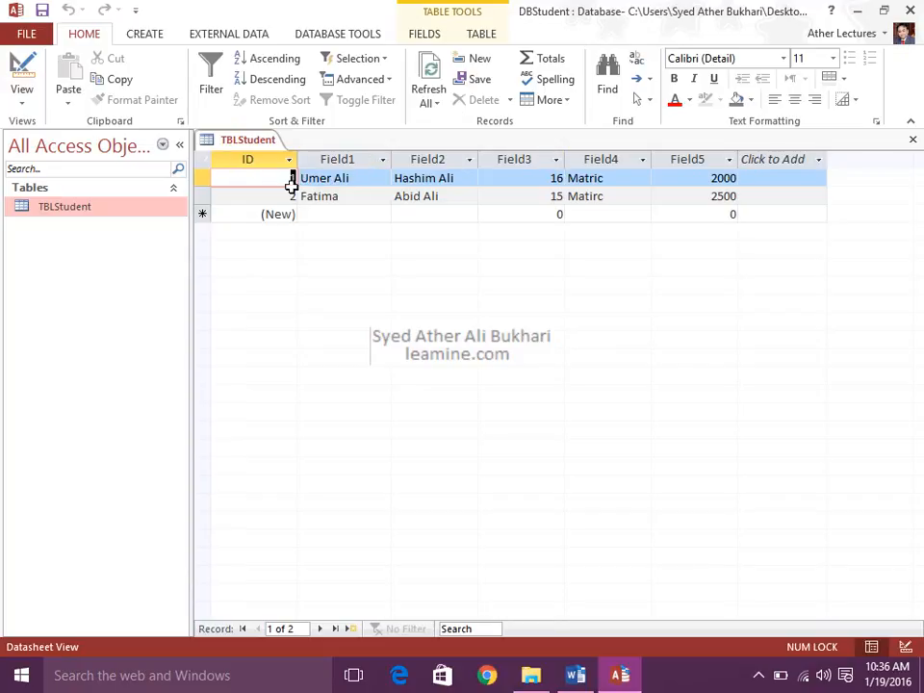
{"action": "left_click", "coordinate": [203, 179]}
{"action": "left_click", "coordinate": [201, 196]}
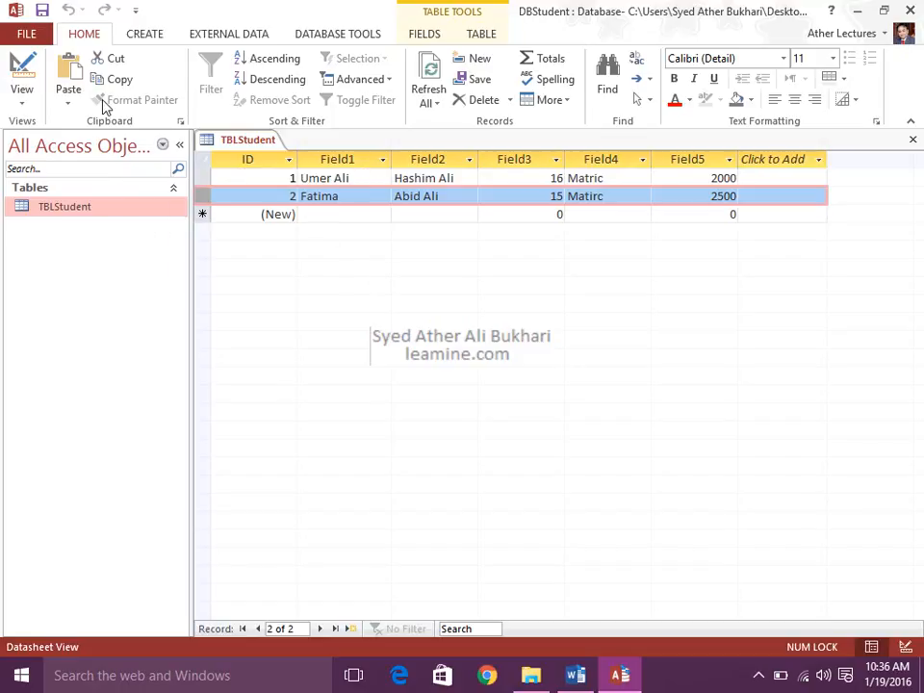
{"action": "left_click", "coordinate": [278, 178]}
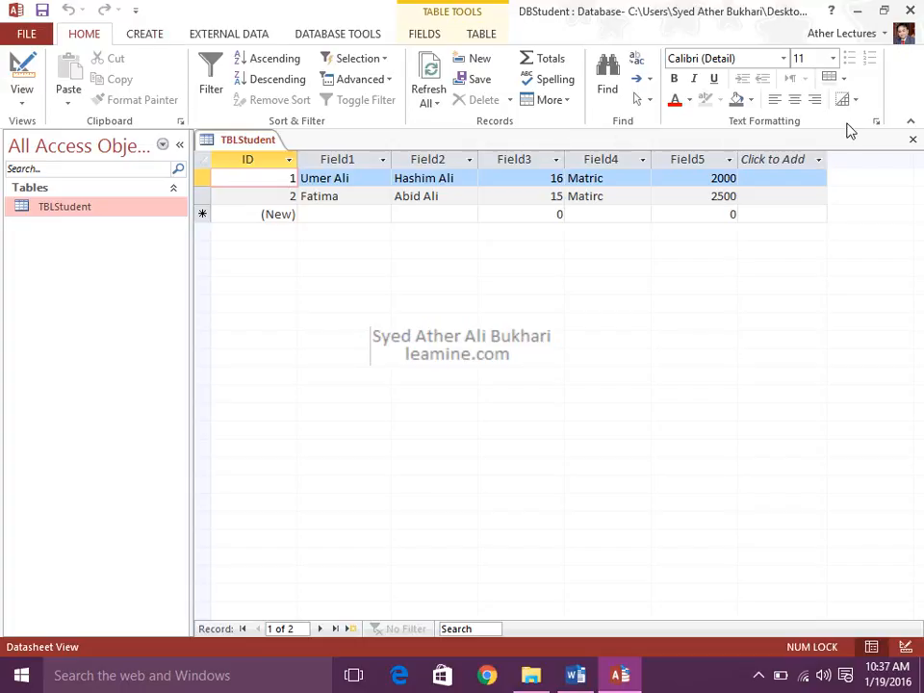
{"action": "left_click", "coordinate": [911, 140]}
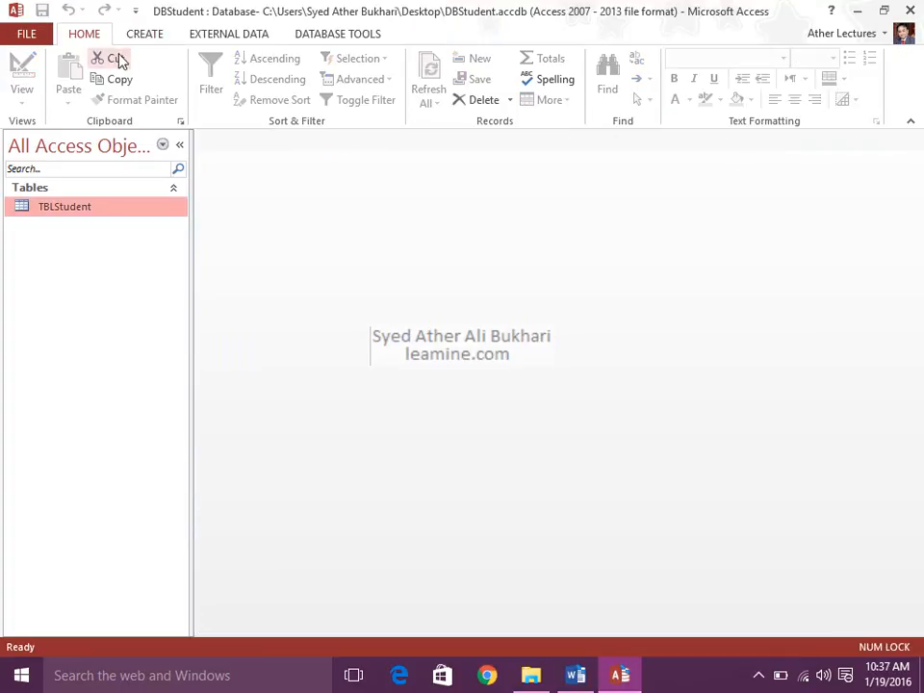
Review the commands offered for creating objects, database tools and general editing while no table is open.
{"action": "left_click", "coordinate": [144, 35]}
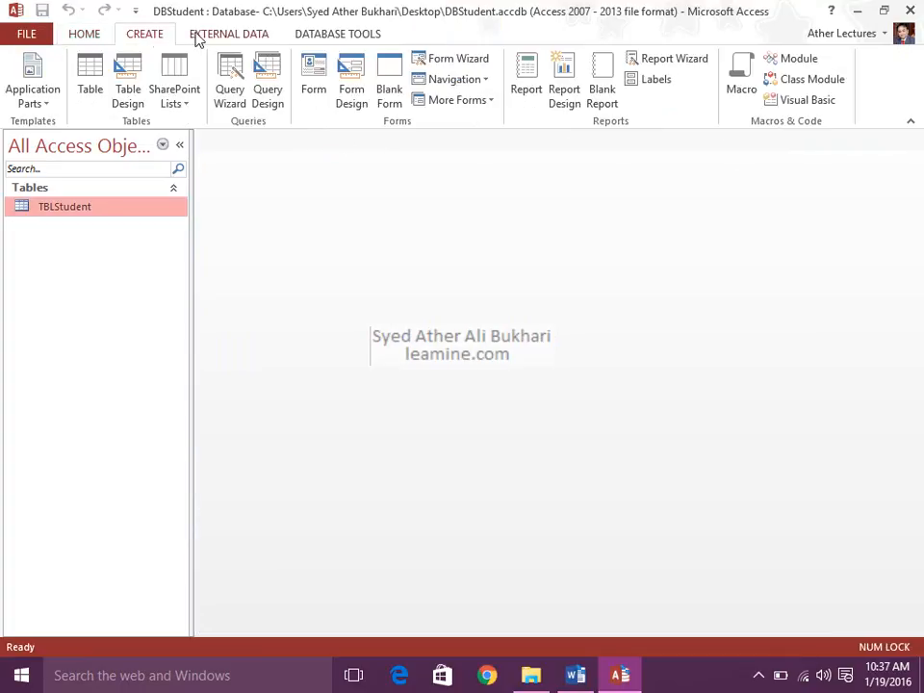
{"action": "left_click", "coordinate": [206, 35]}
{"action": "left_click", "coordinate": [313, 37]}
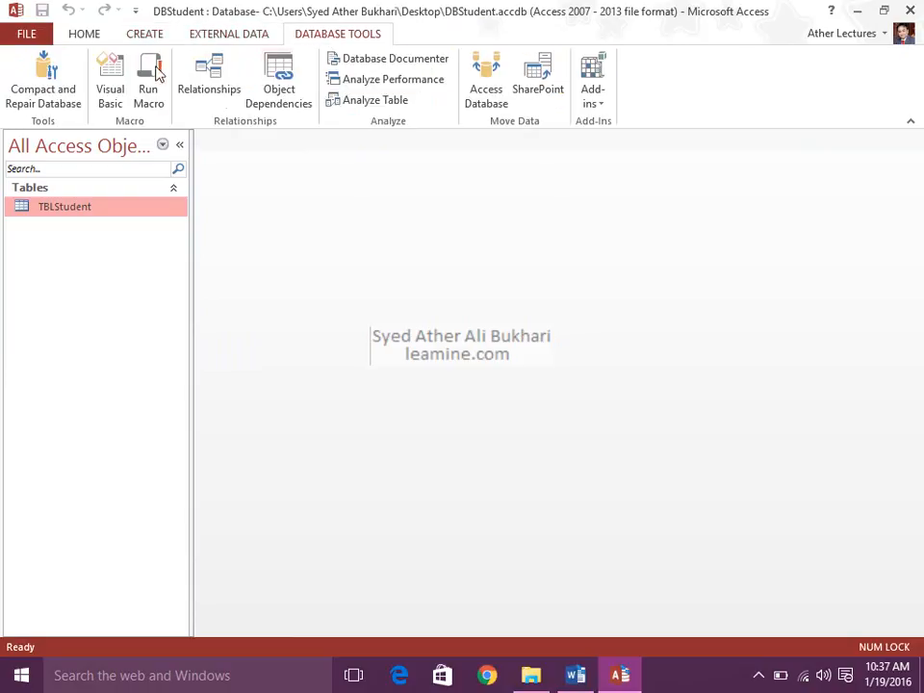
{"action": "left_click", "coordinate": [91, 35]}
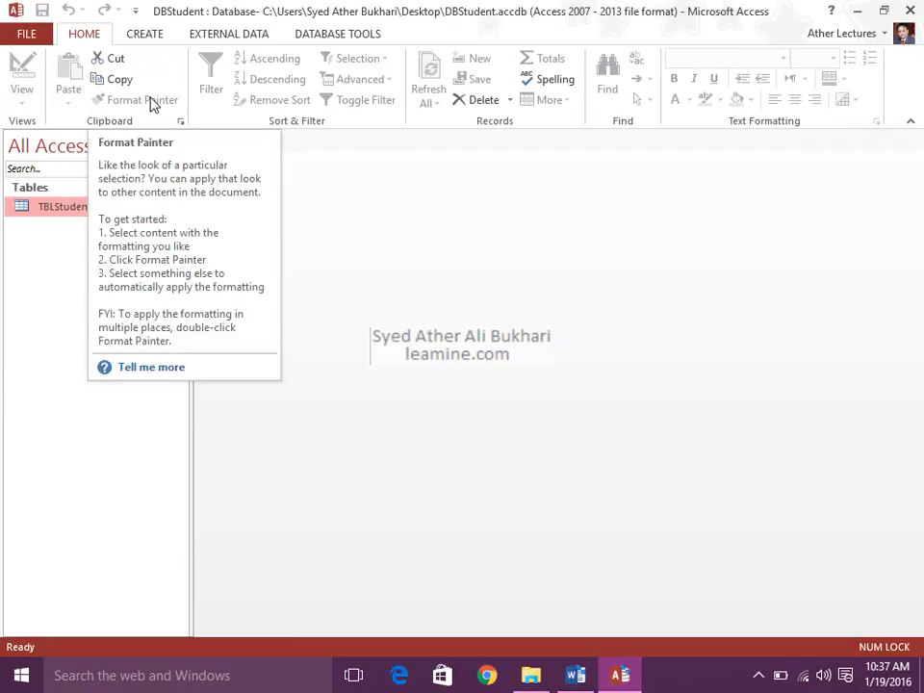
{"action": "left_click", "coordinate": [144, 34]}
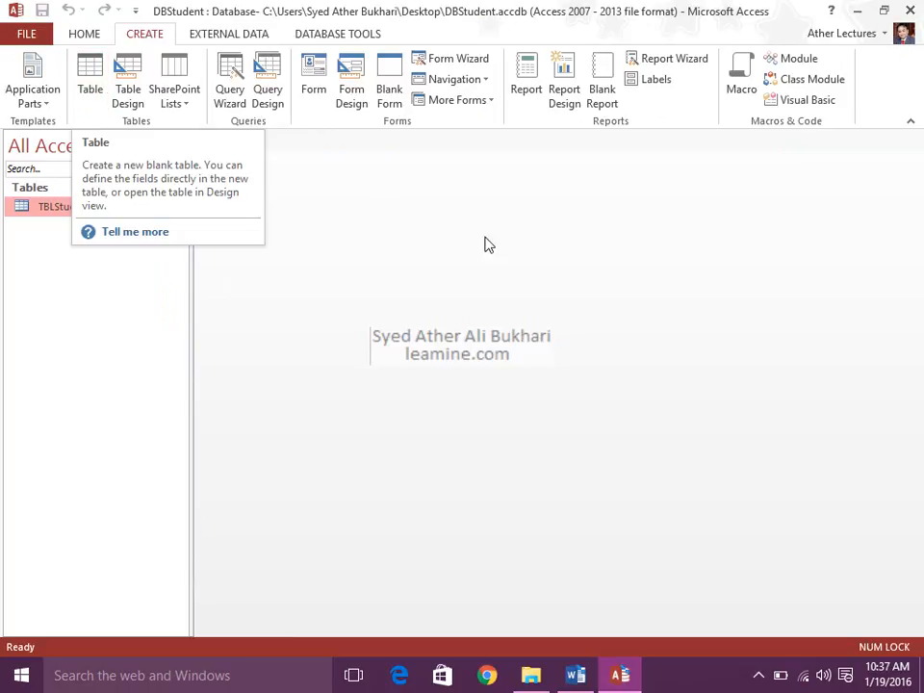
Open TBLStudent and examine the field and table tools available for its second record.
{"action": "double_click", "coordinate": [113, 212]}
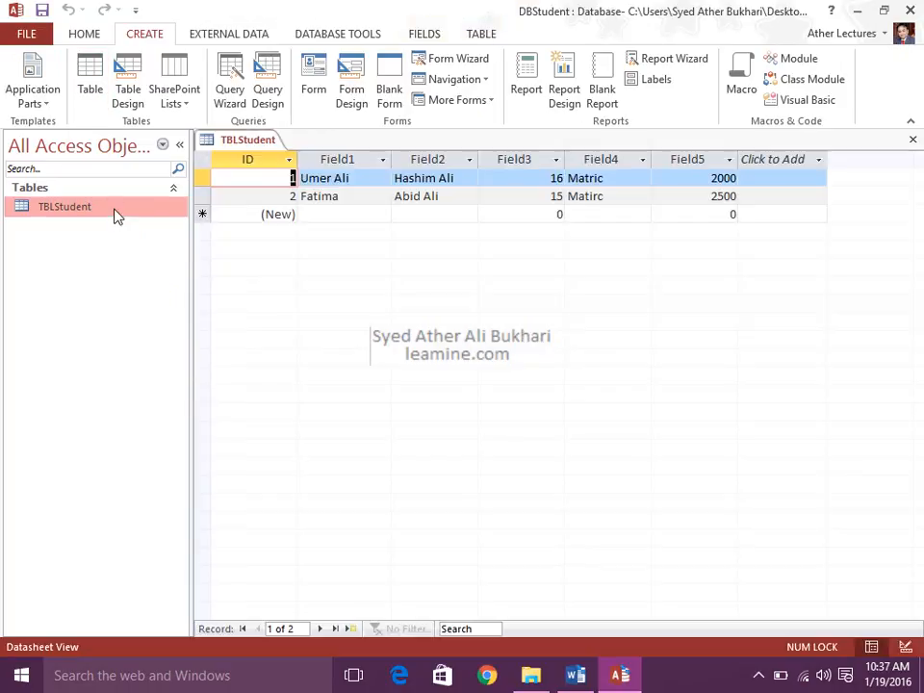
{"action": "left_click", "coordinate": [328, 195]}
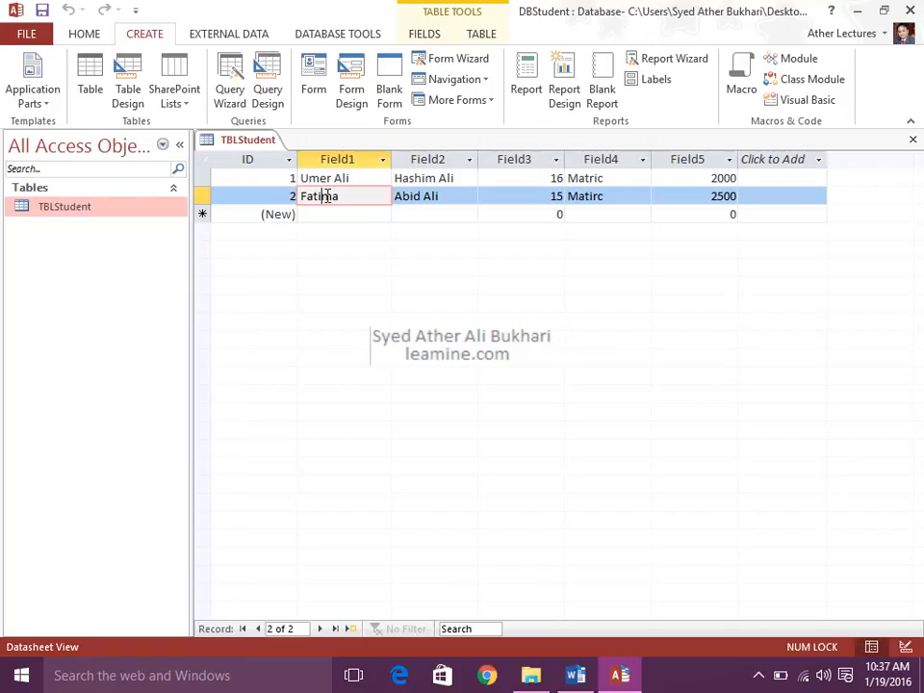
{"action": "left_click", "coordinate": [439, 36]}
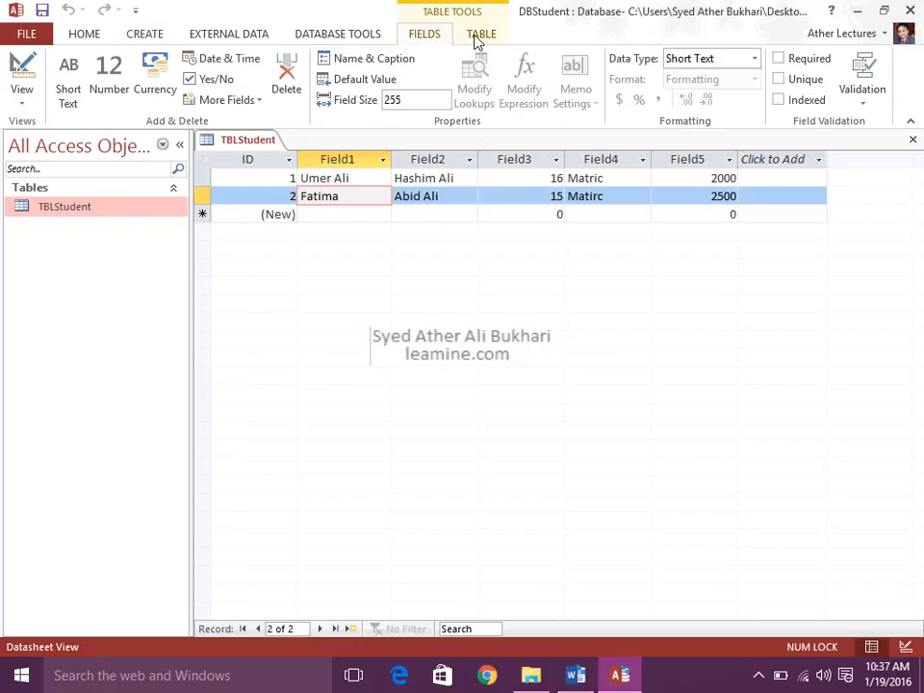
{"action": "left_click", "coordinate": [475, 38]}
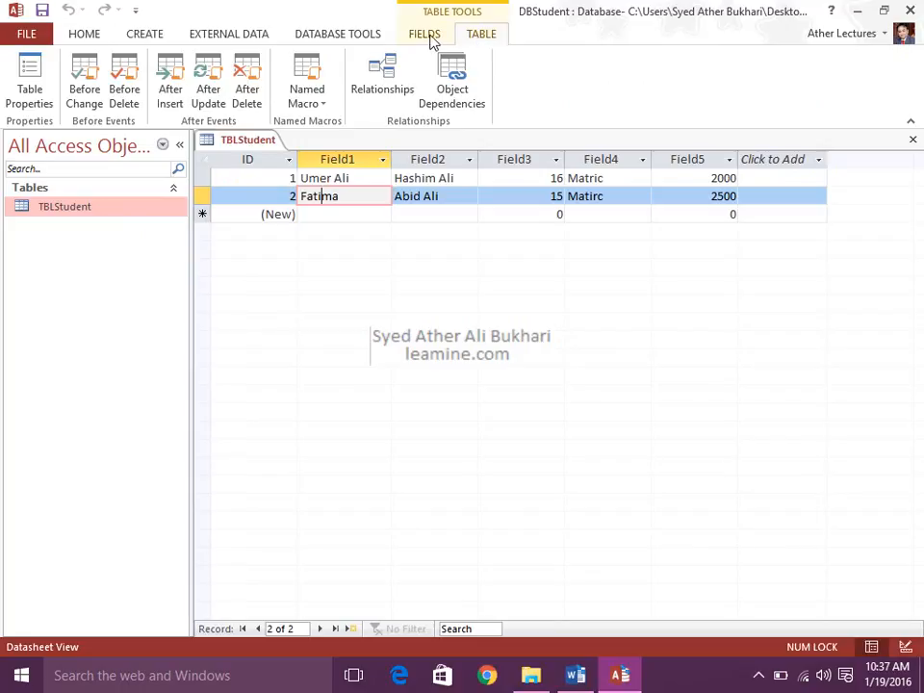
{"action": "left_click", "coordinate": [427, 37]}
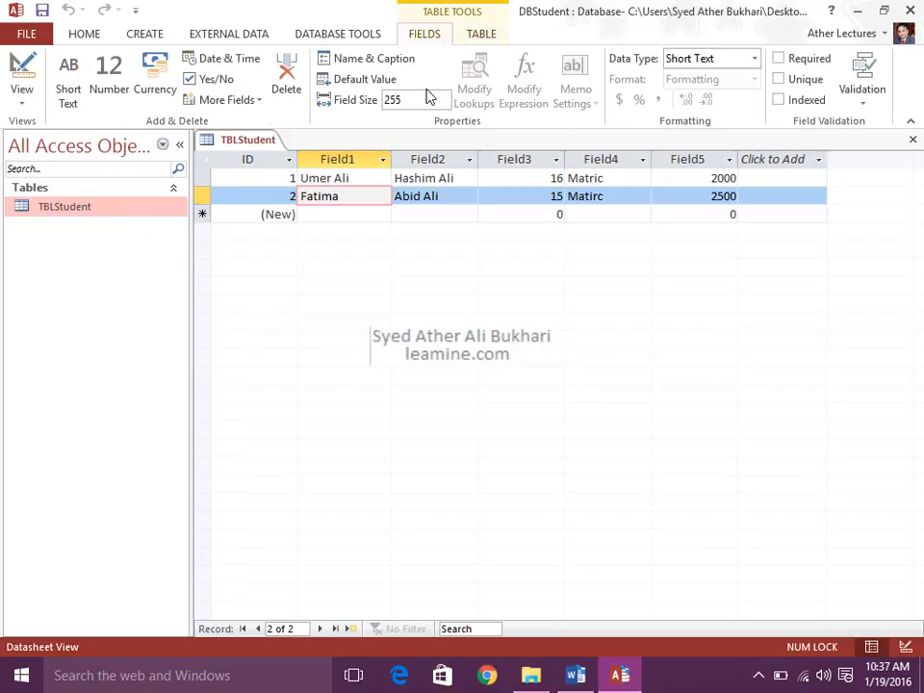
Check the views offered for TBLStudent and choose Datasheet View.
{"action": "left_click", "coordinate": [23, 100]}
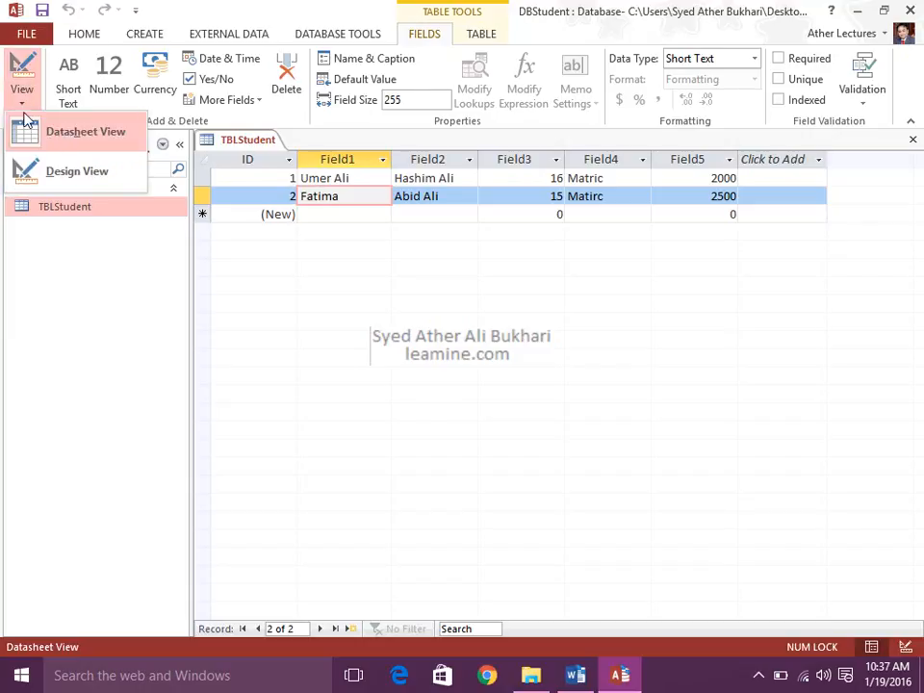
{"action": "left_click", "coordinate": [26, 102]}
{"action": "left_click", "coordinate": [27, 103]}
{"action": "left_click", "coordinate": [54, 131]}
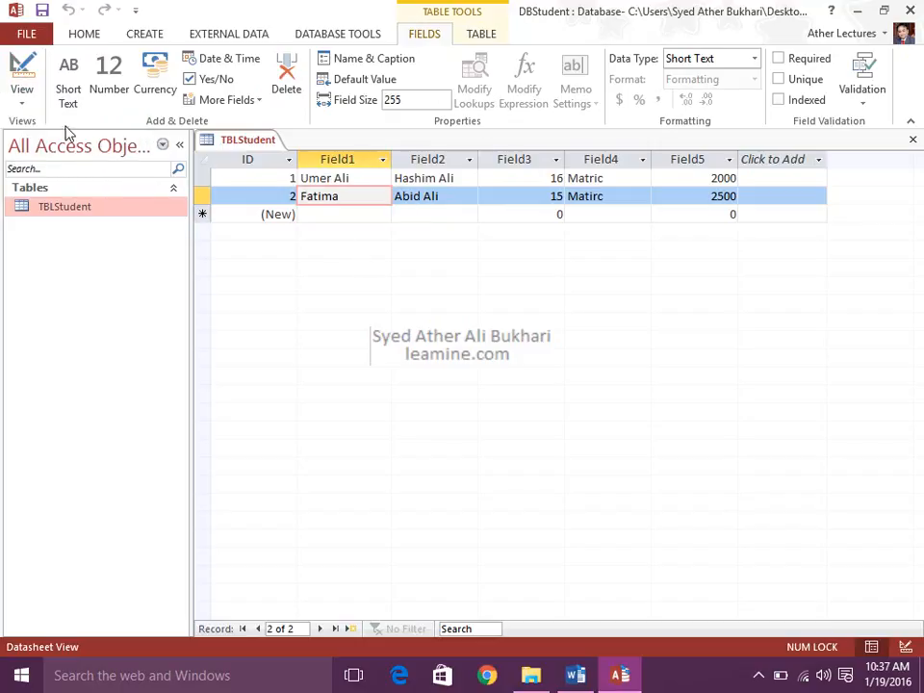
{"action": "left_click", "coordinate": [28, 103]}
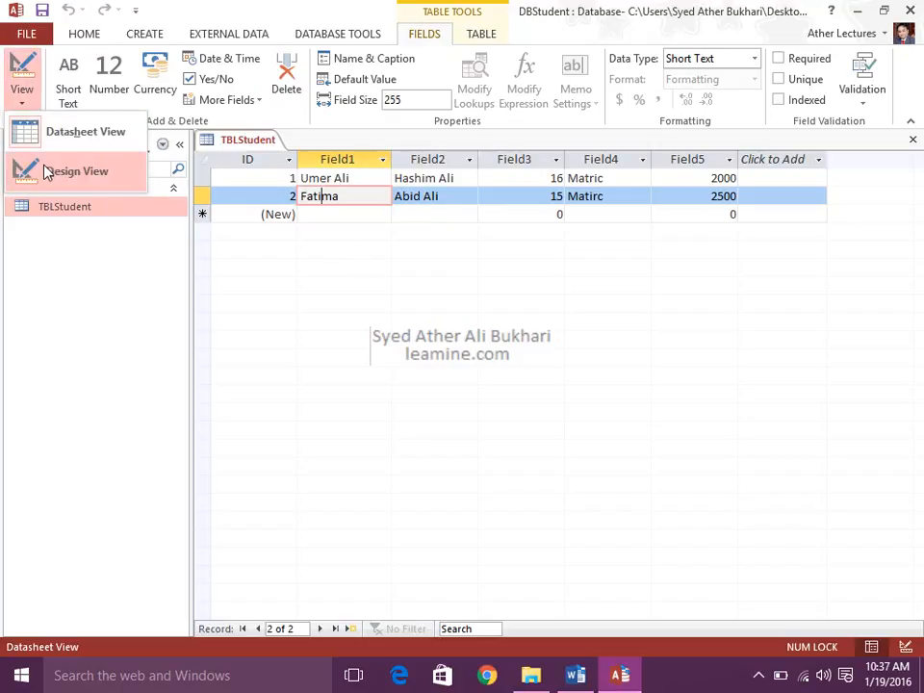
{"action": "left_click", "coordinate": [24, 101]}
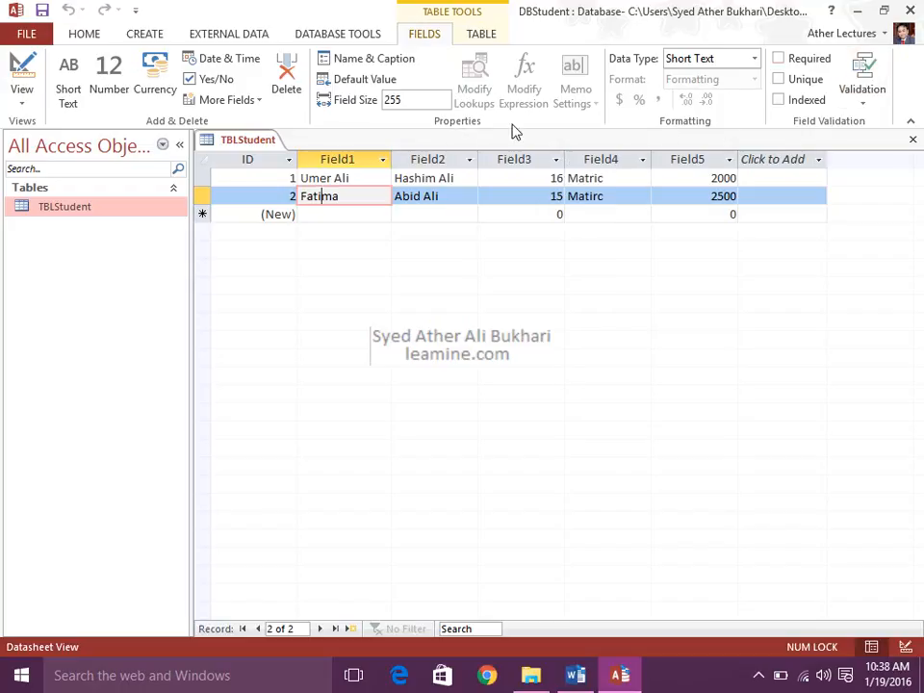
Start a third record in TBLStudent, entering the student's name in Field1 and a second person's name in Field2.
{"action": "left_click", "coordinate": [481, 36]}
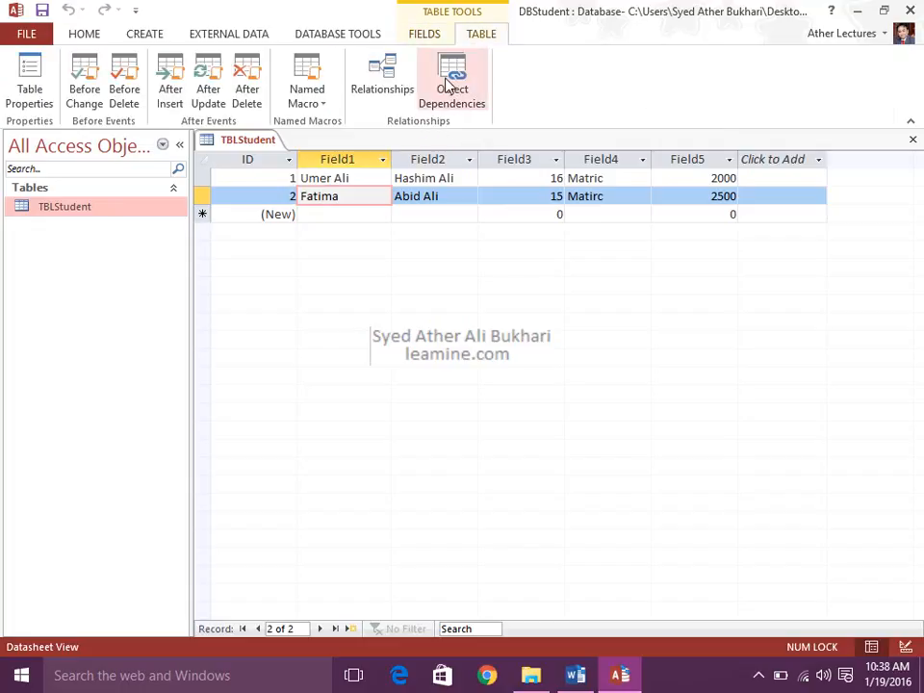
{"action": "left_click", "coordinate": [363, 178]}
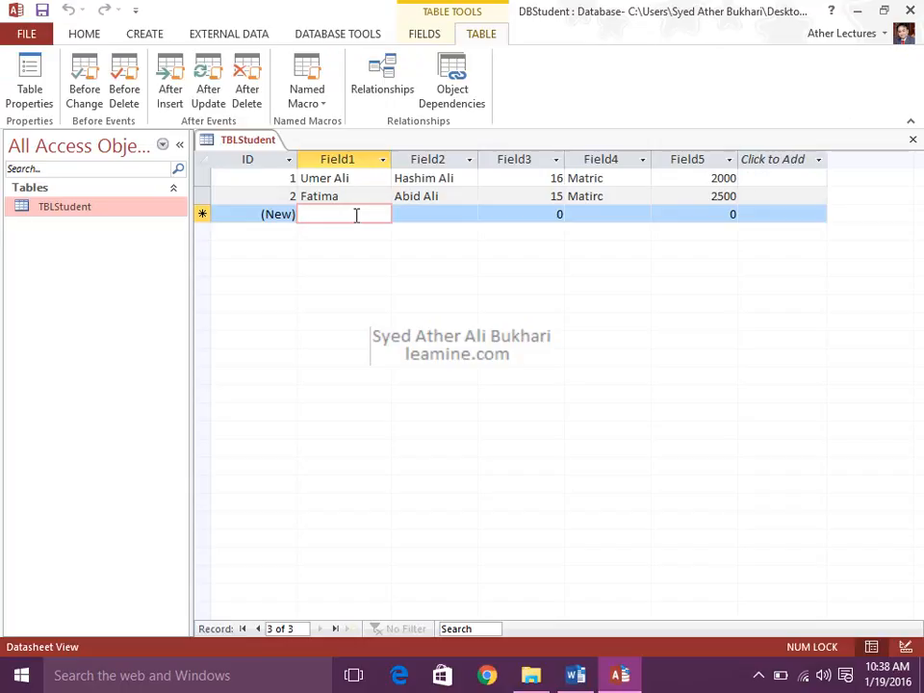
{"action": "type", "text": "Ka"}
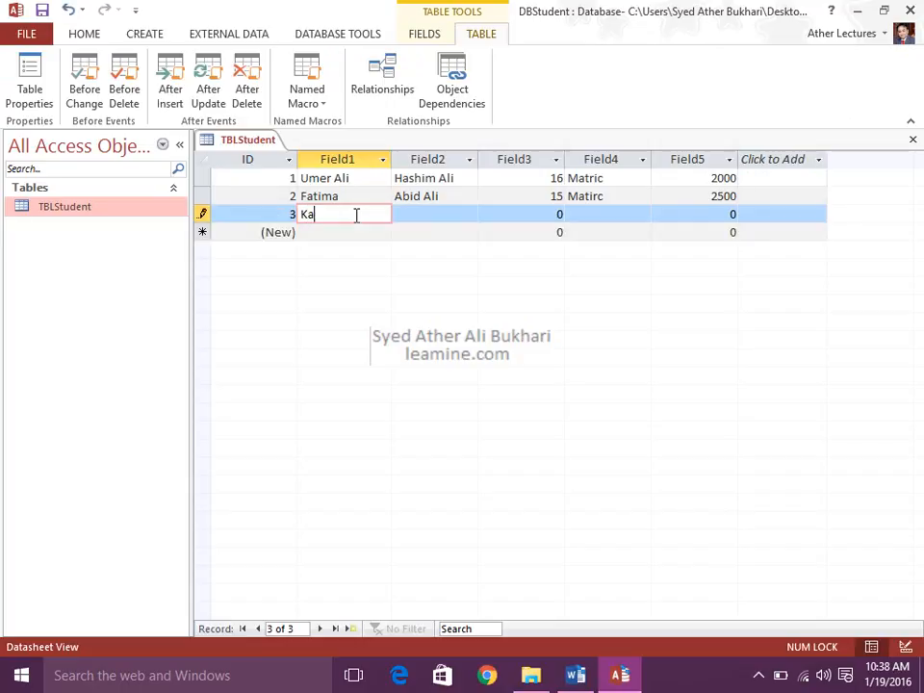
{"action": "type", "text": "shif"}
{"action": "key", "text": "Tab"}
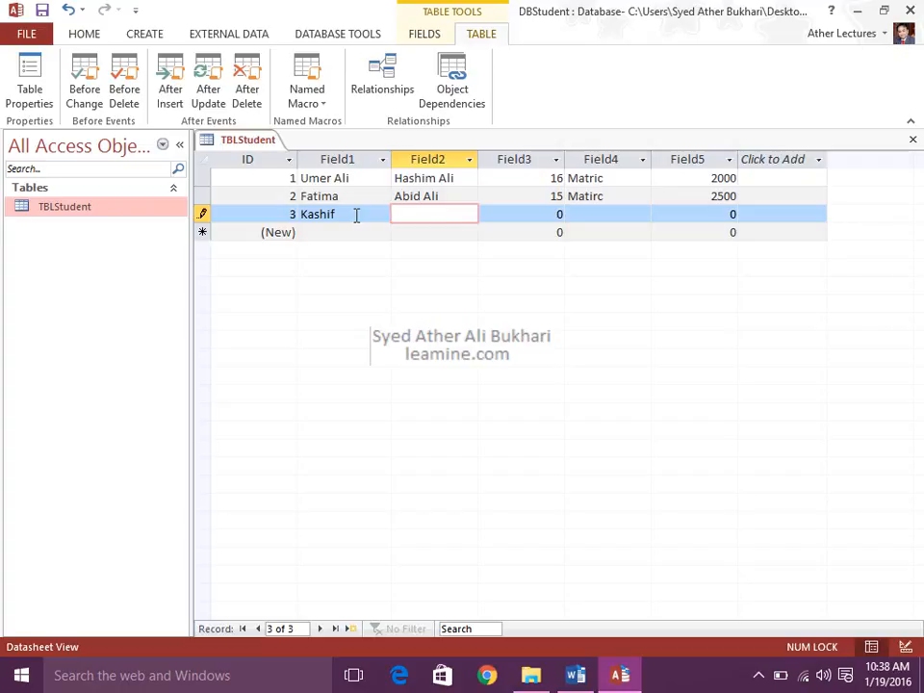
{"action": "type", "text": "Akram Ali"}
{"action": "key", "text": "Tab"}
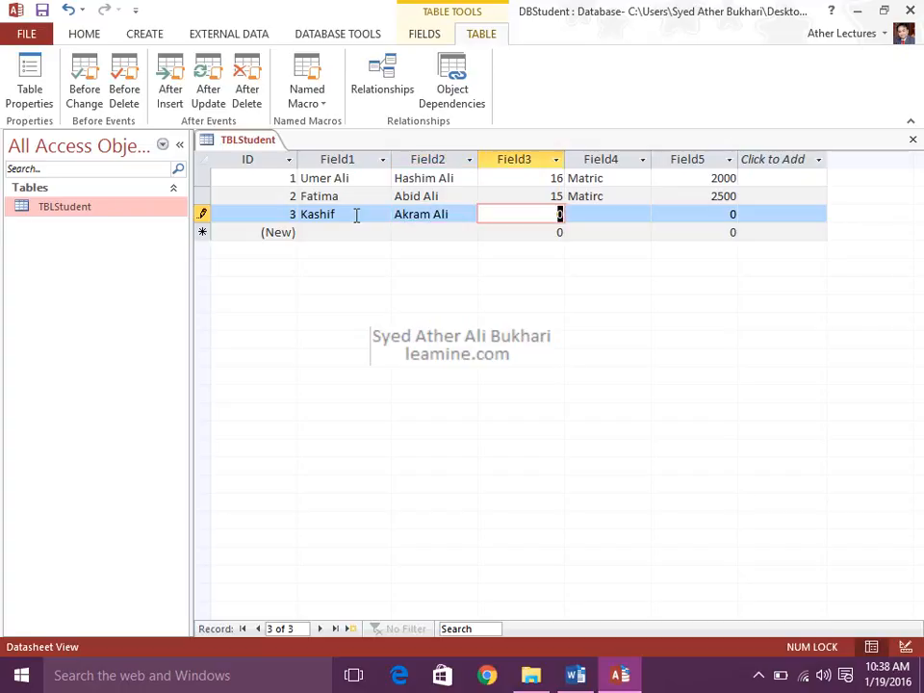
Complete the third TBLStudent record with 25 in Field3, PHd in Field4 and 3000 in Field5.
{"action": "type", "text": "25"}
{"action": "key", "text": "Tab"}
{"action": "type", "text": "PHd"}
{"action": "key", "text": "Tab"}
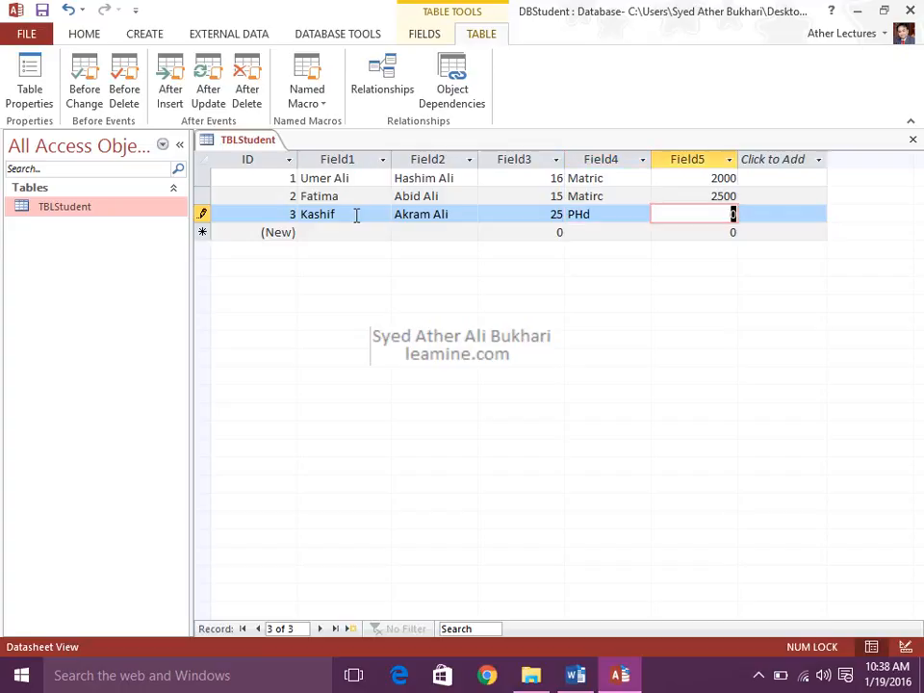
{"action": "type", "text": "3000"}
{"action": "key", "text": "Tab"}
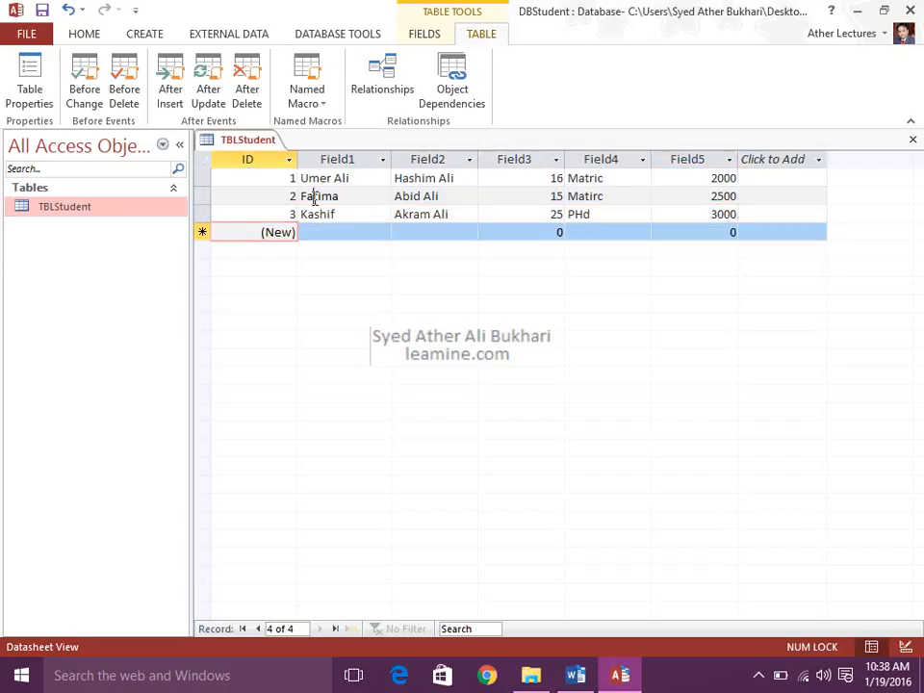
Open the Before Change macro from TBLStudent's second record, review the actions it offers, and close it.
{"action": "left_click", "coordinate": [314, 196]}
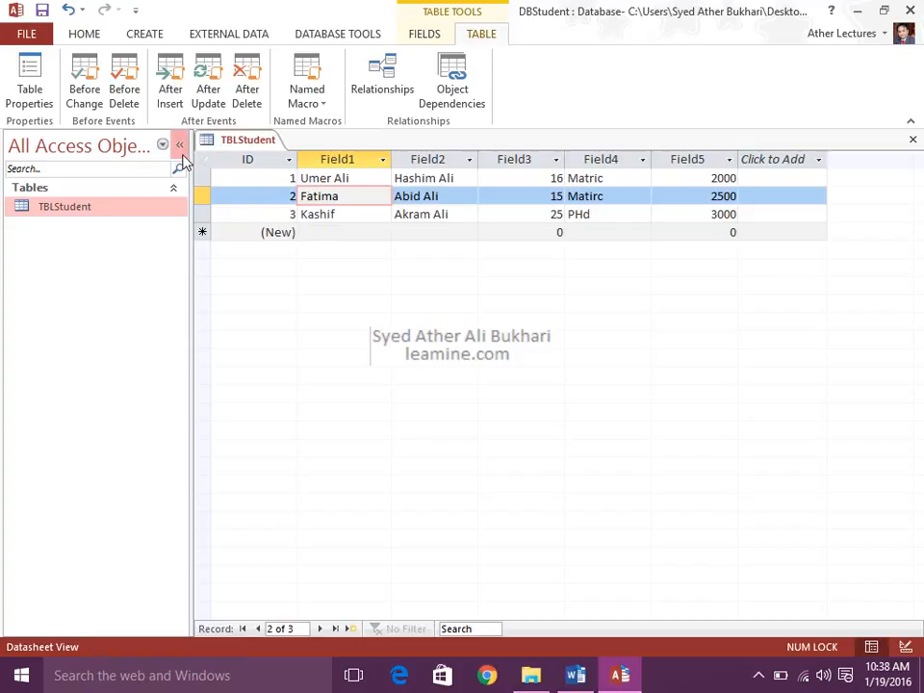
{"action": "left_click", "coordinate": [87, 108]}
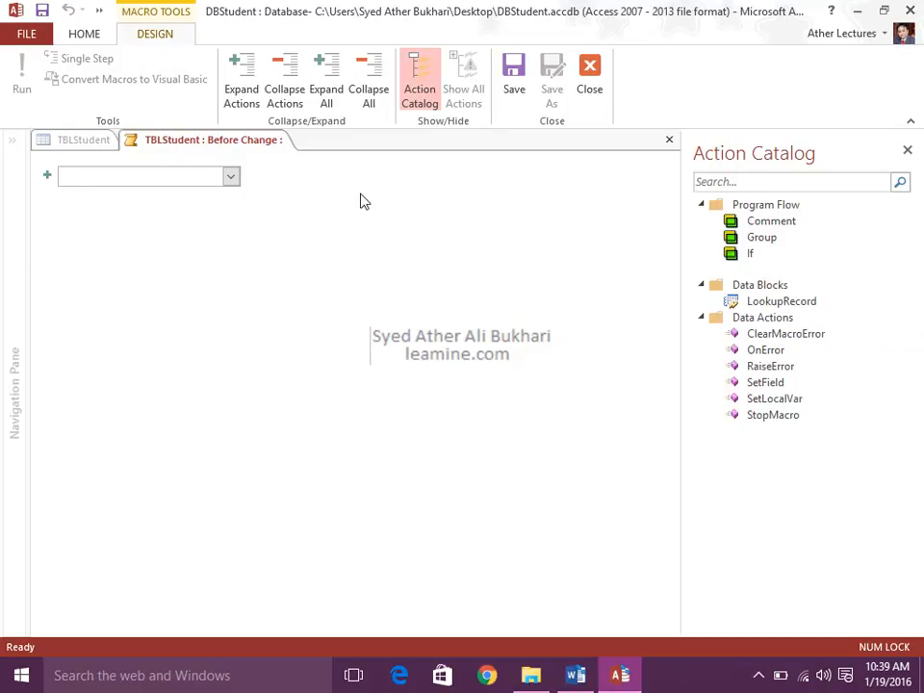
{"action": "left_click", "coordinate": [231, 183]}
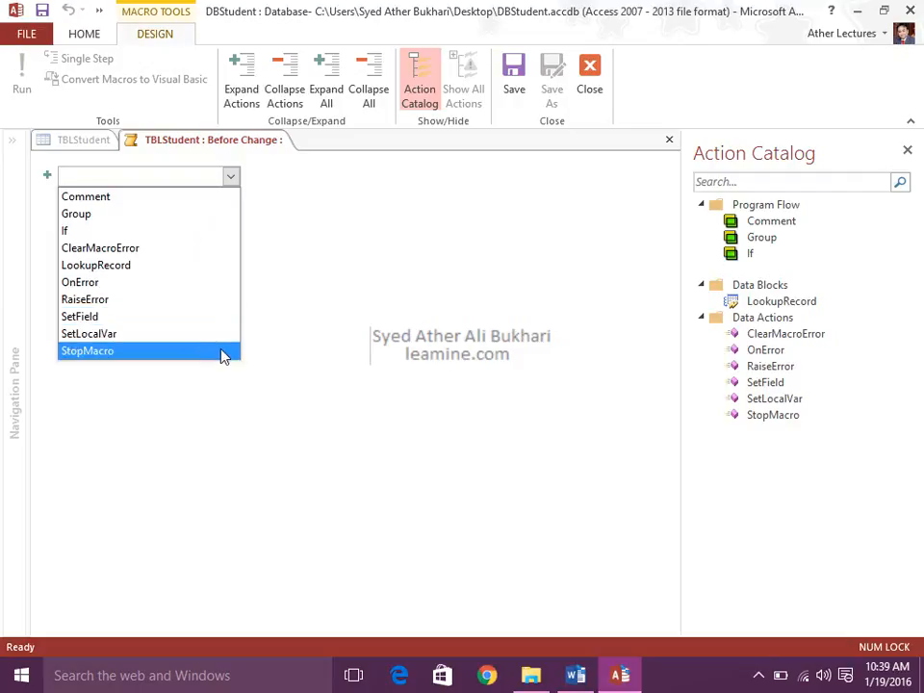
{"action": "left_click", "coordinate": [299, 284]}
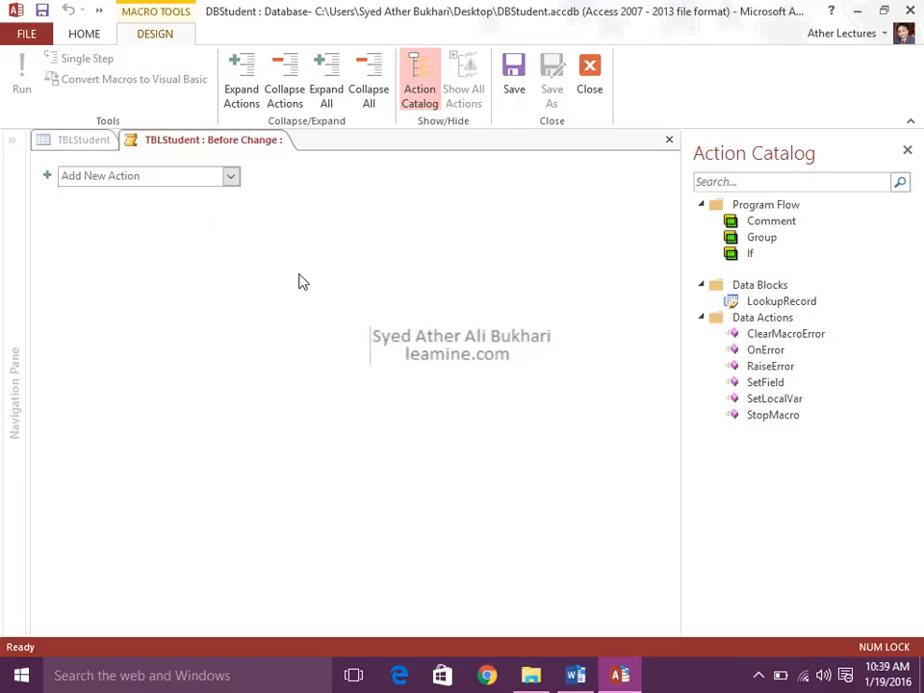
{"action": "left_click", "coordinate": [670, 144]}
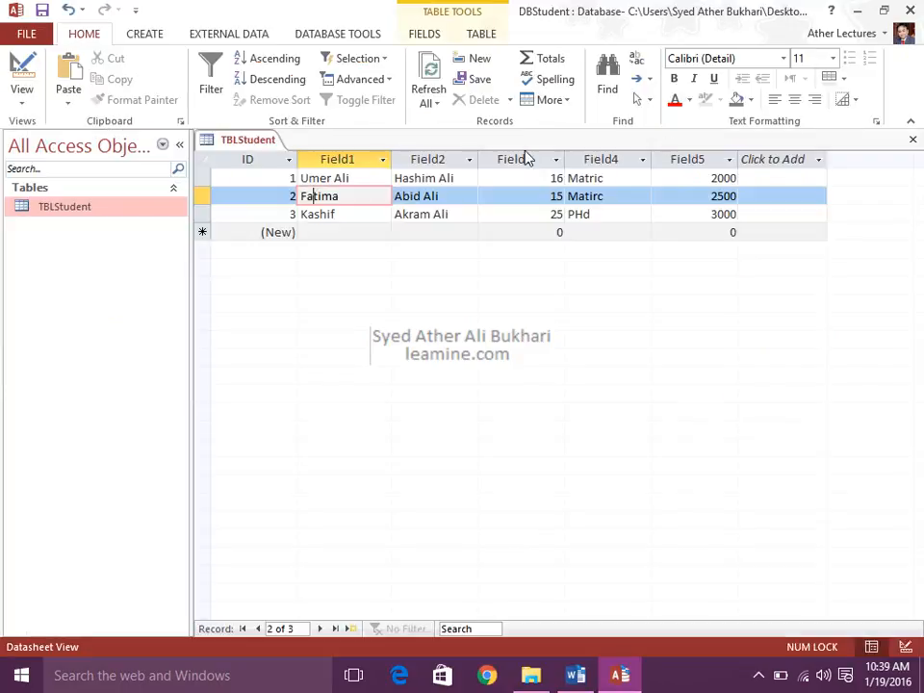
Add an If block to TBLStudent's Before Delete macro and inspect its condition in the Expression Builder without entering an expression.
{"action": "left_click", "coordinate": [476, 35]}
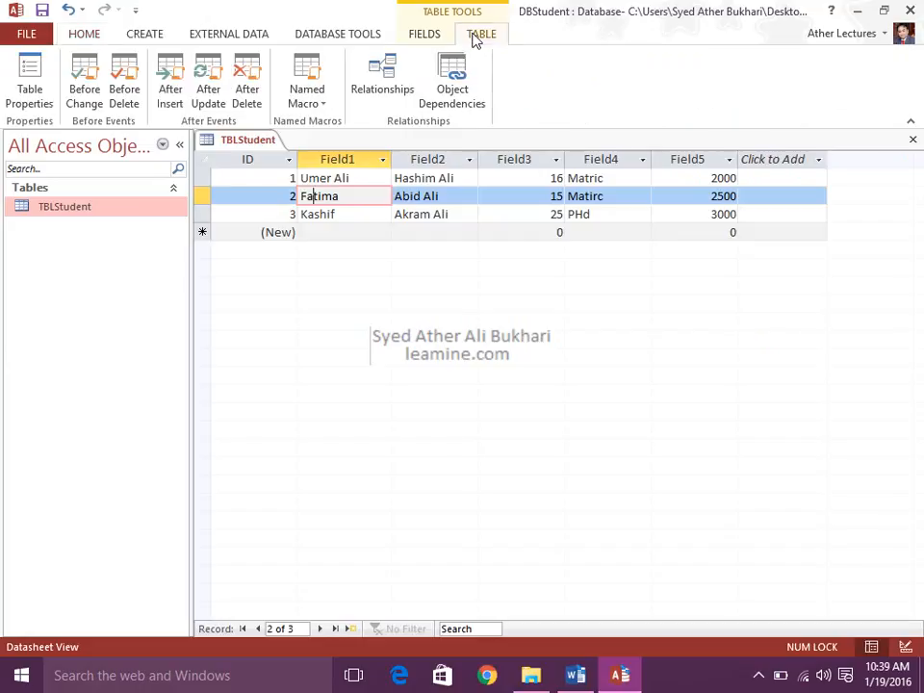
{"action": "left_click", "coordinate": [129, 103]}
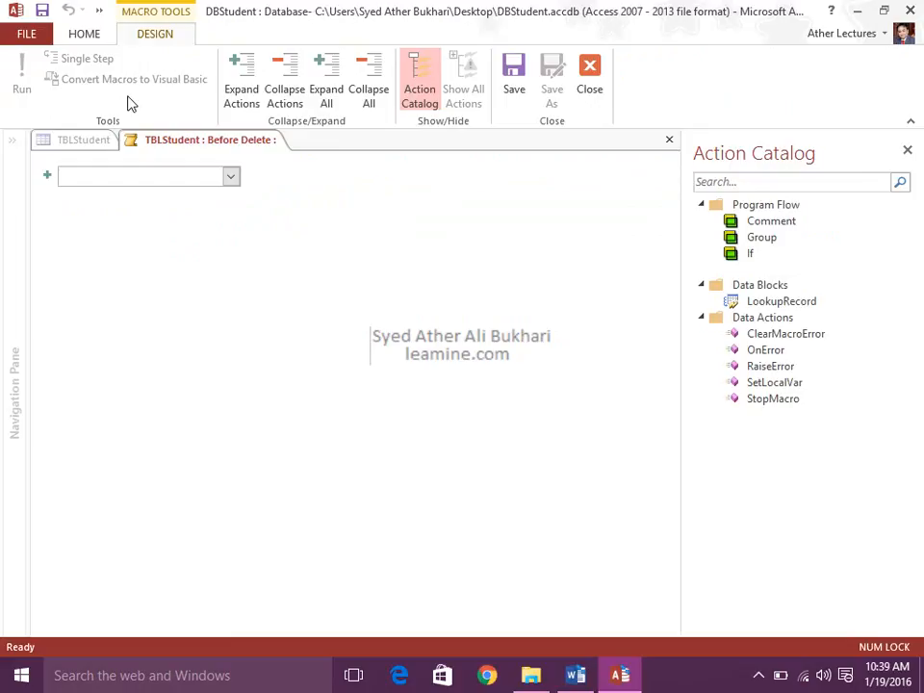
{"action": "left_click", "coordinate": [231, 177]}
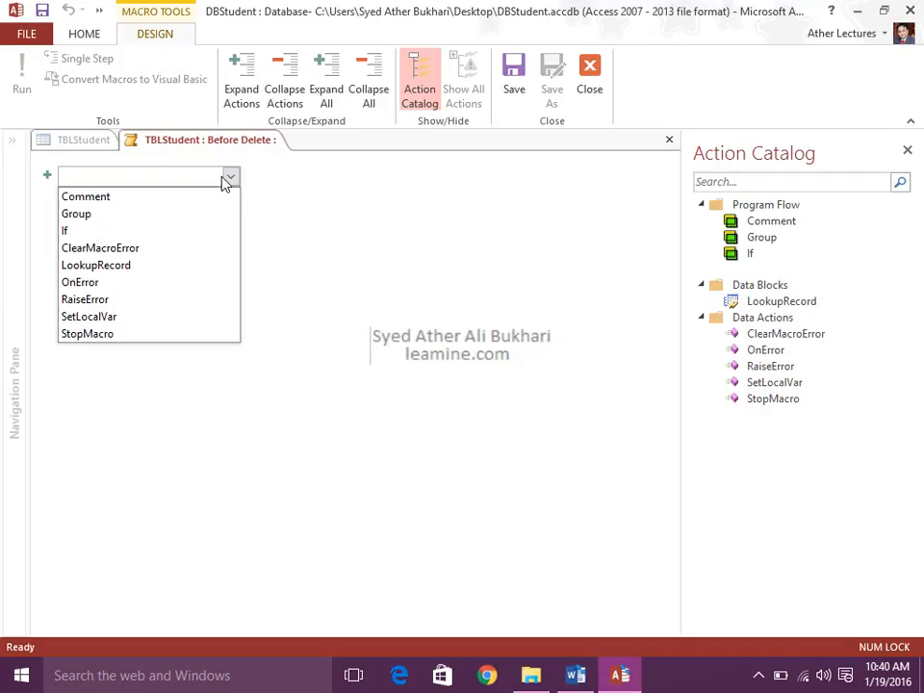
{"action": "left_click", "coordinate": [214, 234]}
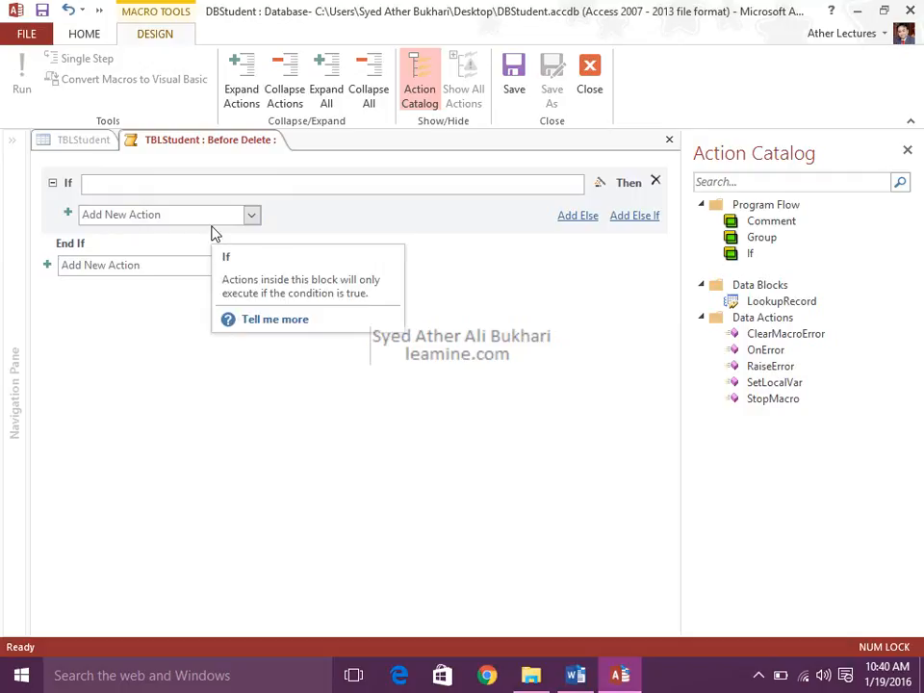
{"action": "left_click", "coordinate": [177, 188]}
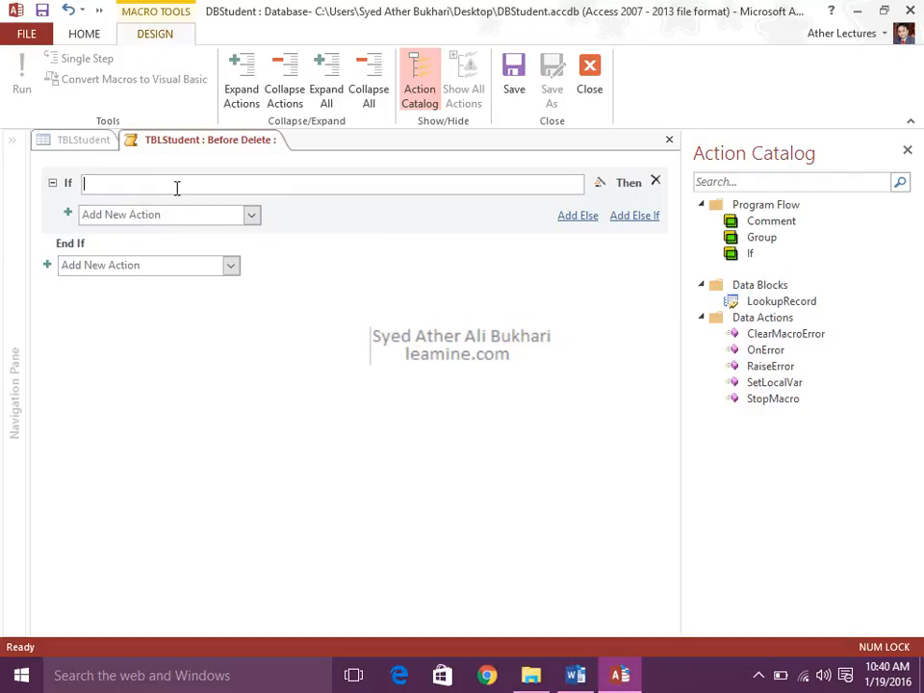
{"action": "left_click", "coordinate": [597, 184]}
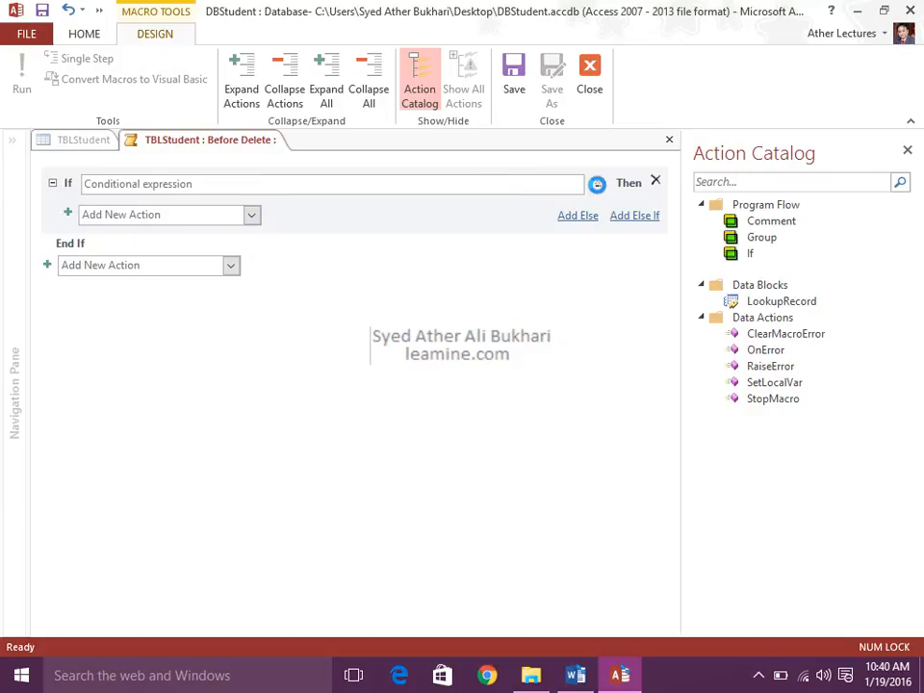
{"action": "left_click_drag", "start_coordinate": [555, 115], "coordinate": [441, 126]}
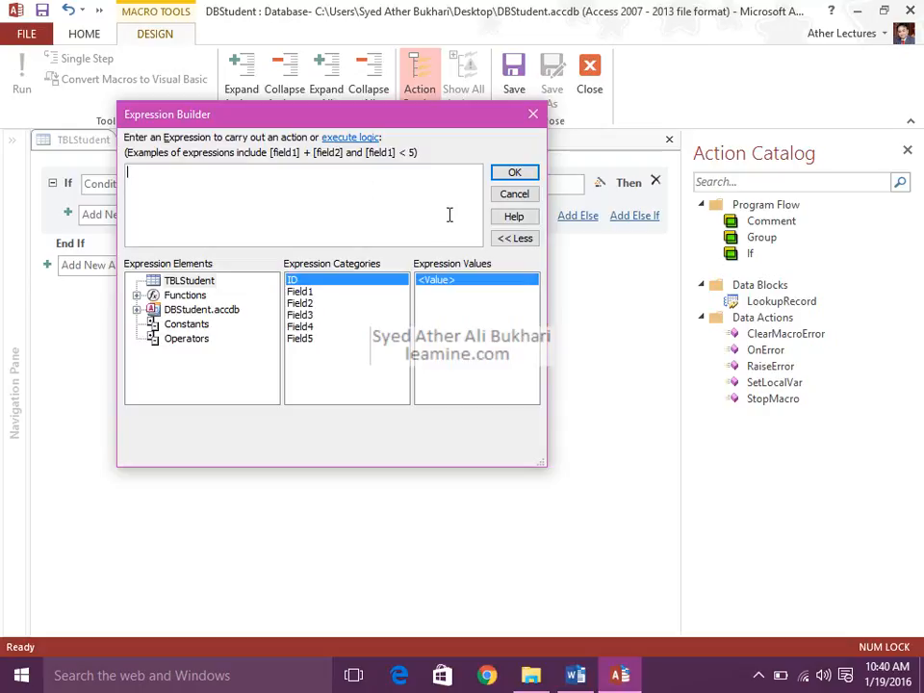
{"action": "left_click", "coordinate": [534, 117]}
Check the actions and Else branch available for the If block, remove the branch, and close the Before Delete macro without saving.
{"action": "left_click", "coordinate": [119, 219]}
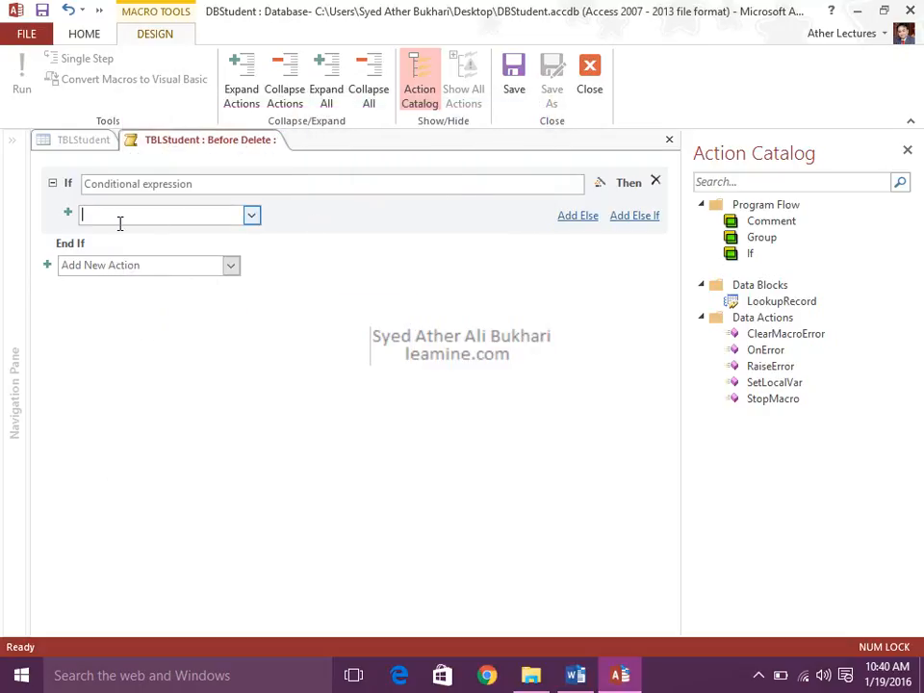
{"action": "left_click", "coordinate": [251, 215]}
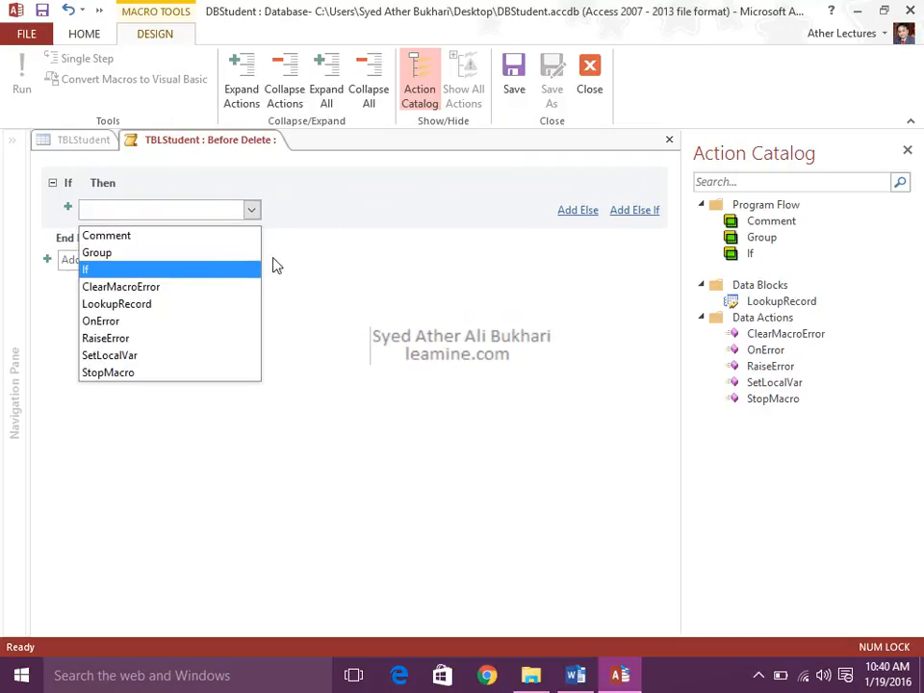
{"action": "left_click", "coordinate": [366, 209]}
{"action": "left_click", "coordinate": [577, 210]}
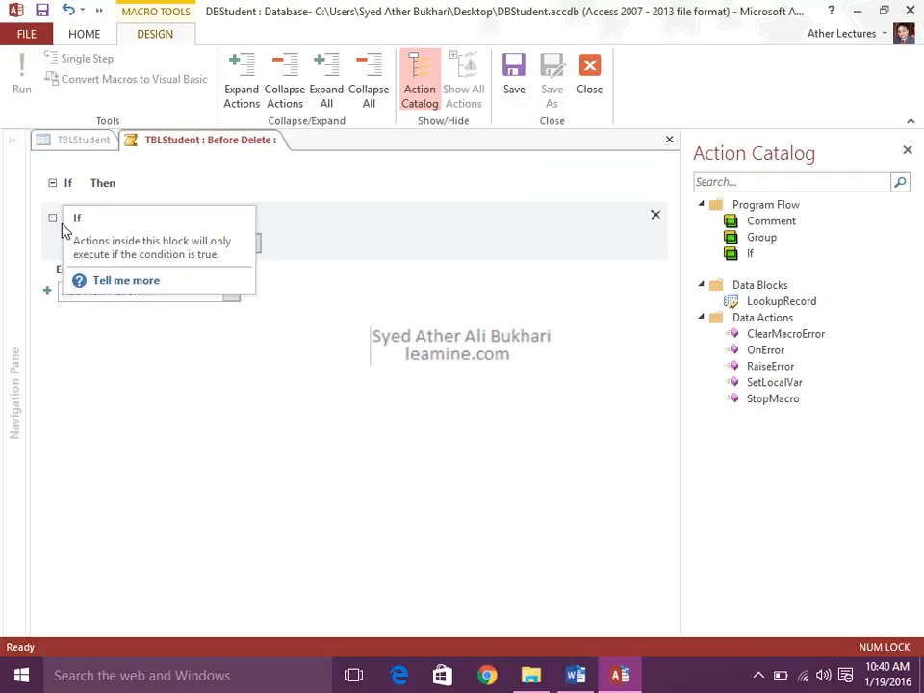
{"action": "left_click", "coordinate": [653, 216]}
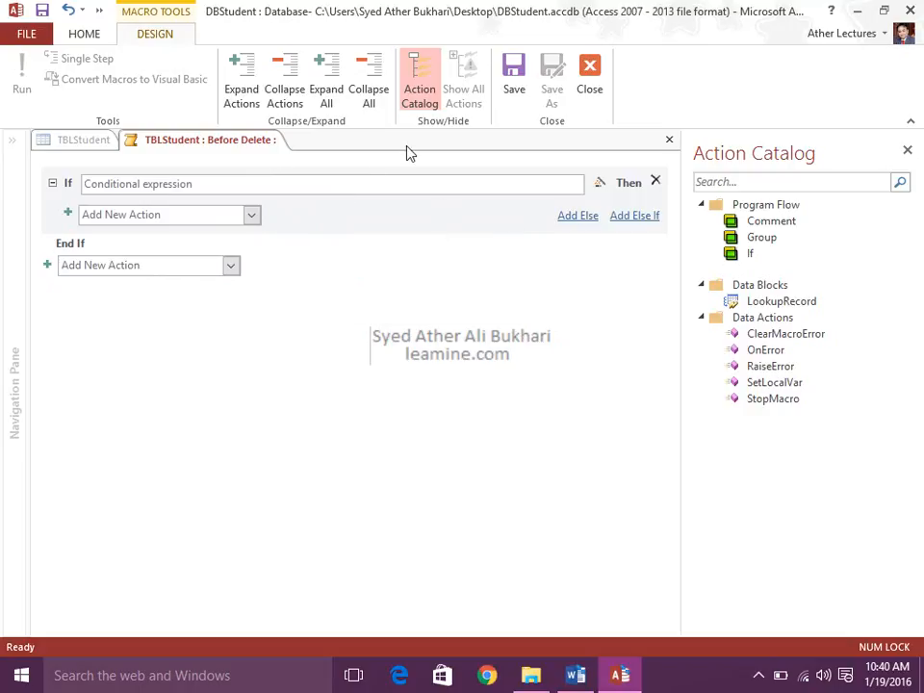
{"action": "left_click", "coordinate": [591, 100]}
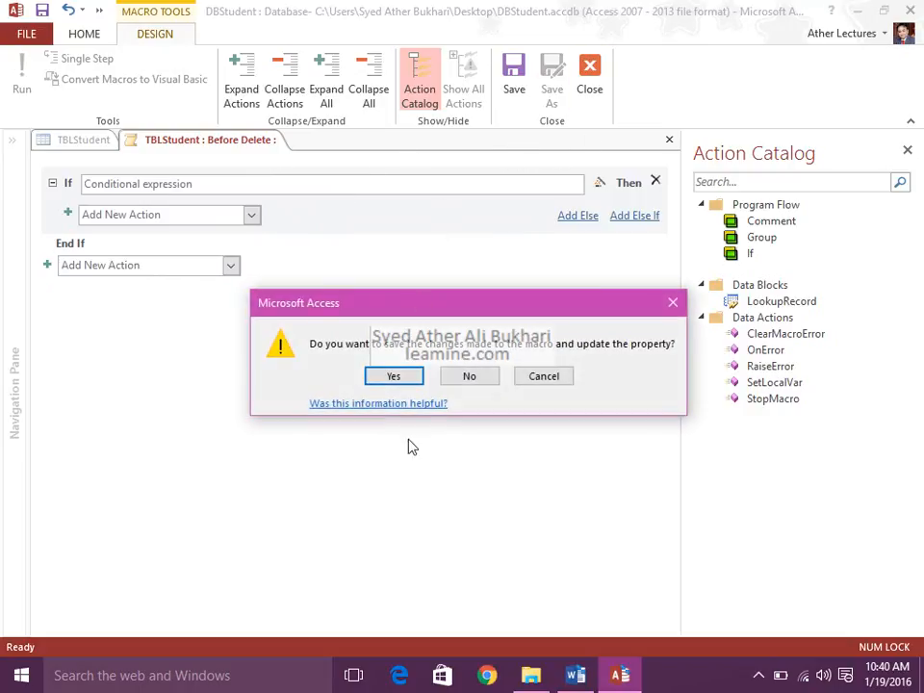
{"action": "left_click", "coordinate": [466, 381]}
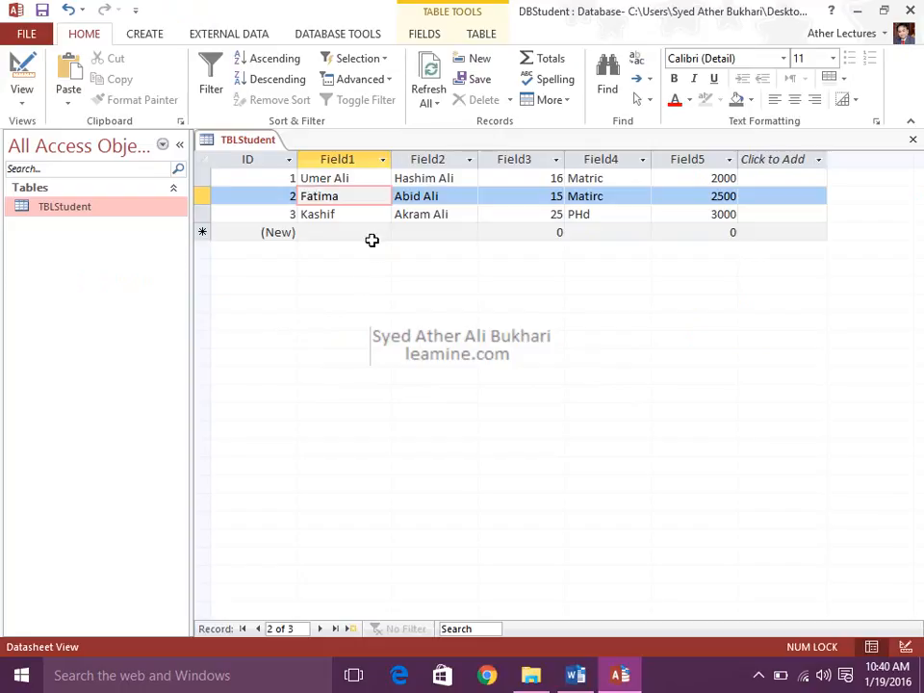
Open a new named macro for TBLStudent to view its parameters and action catalog, and close it empty.
{"action": "left_click", "coordinate": [466, 37]}
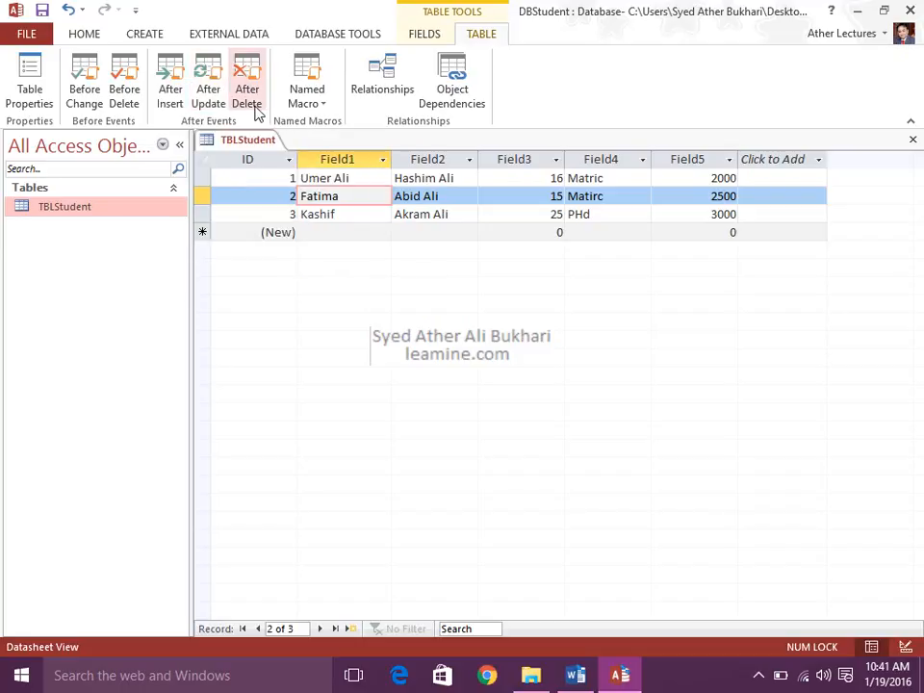
{"action": "left_click", "coordinate": [317, 101]}
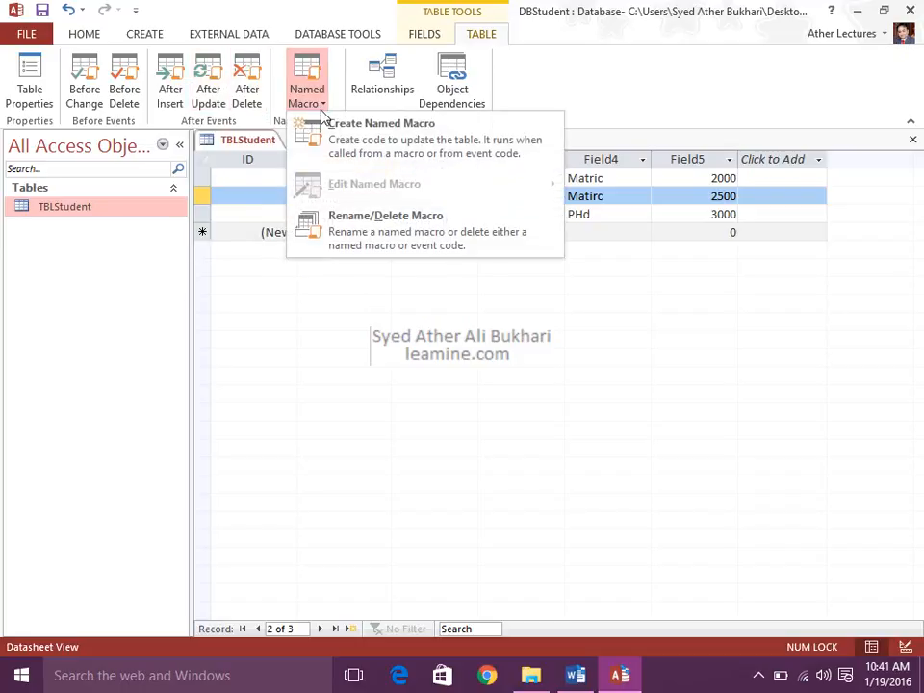
{"action": "left_click", "coordinate": [339, 142]}
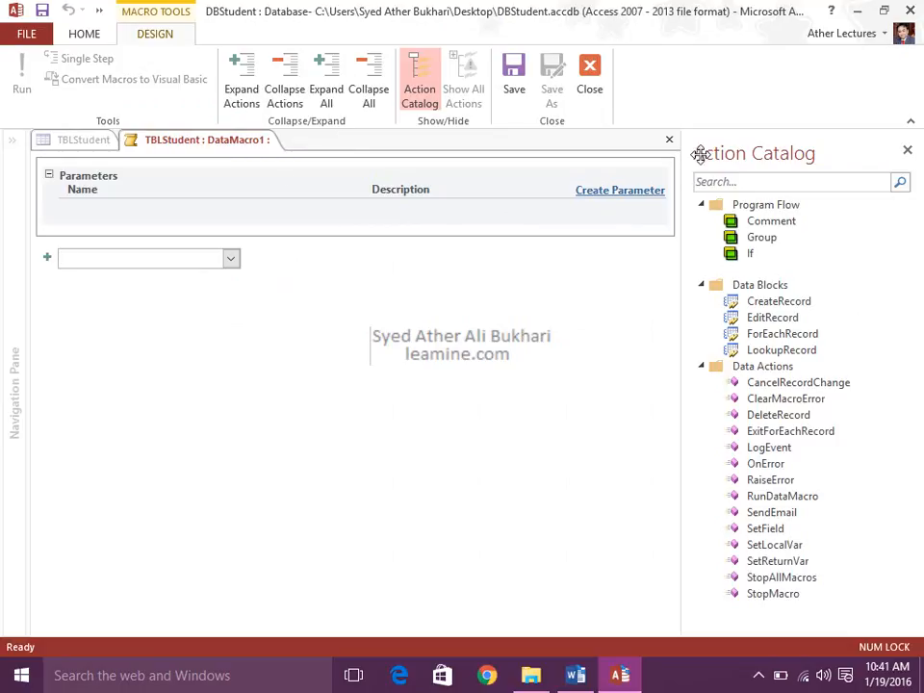
{"action": "left_click", "coordinate": [670, 142]}
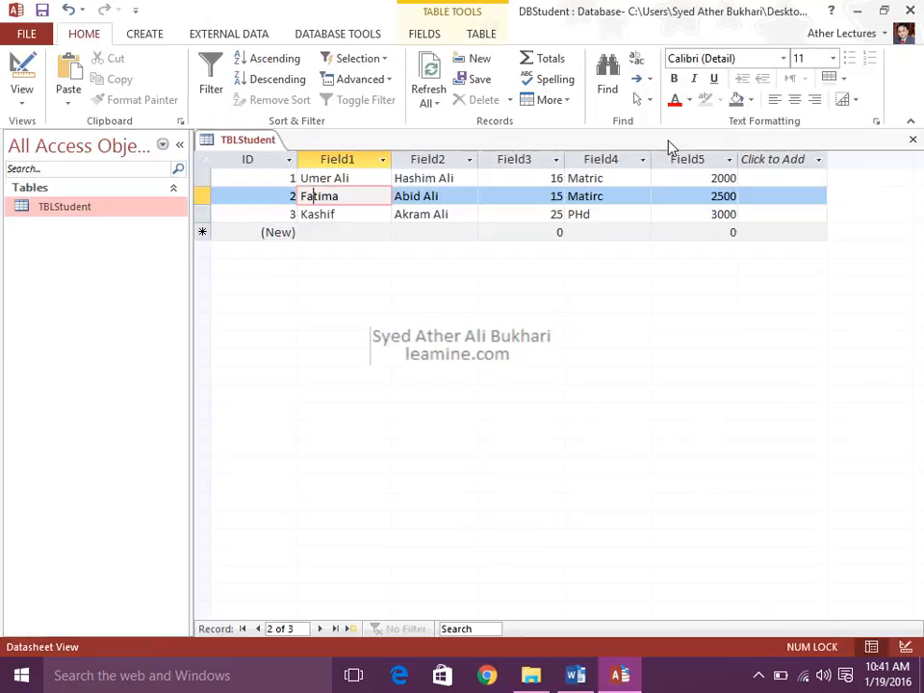
Review the Named Macro commands and examine which objects depend on TBLStudent, closing the dependency list again.
{"action": "left_click", "coordinate": [478, 36]}
{"action": "left_click", "coordinate": [308, 96]}
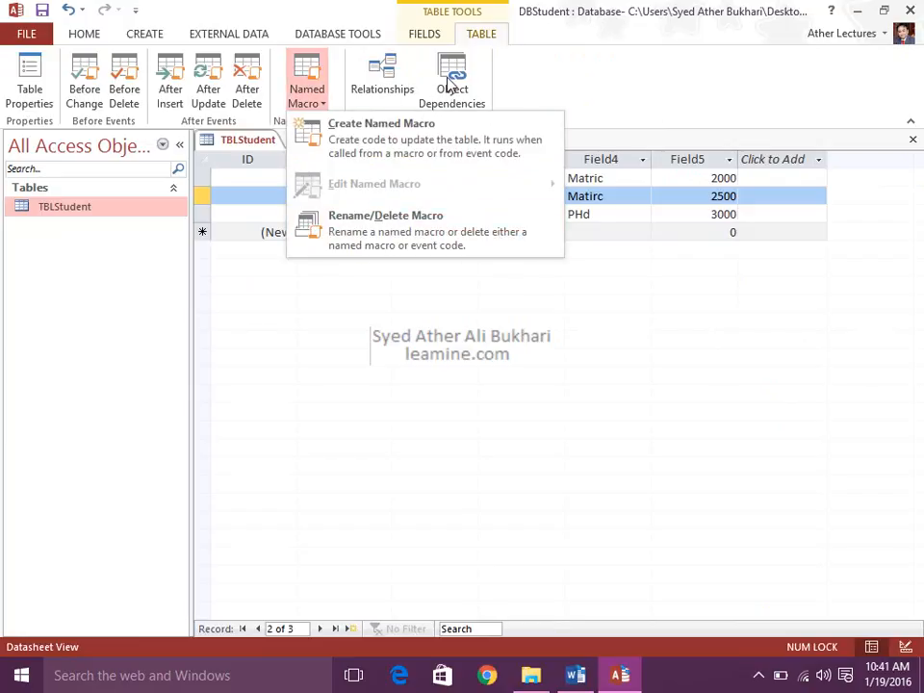
{"action": "left_click", "coordinate": [580, 58]}
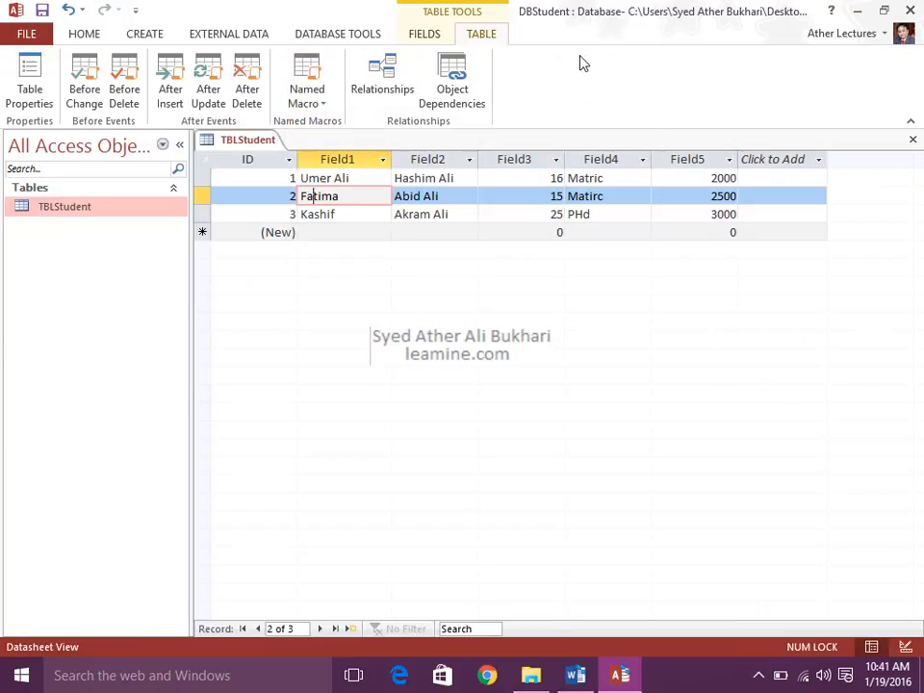
{"action": "left_click", "coordinate": [443, 87]}
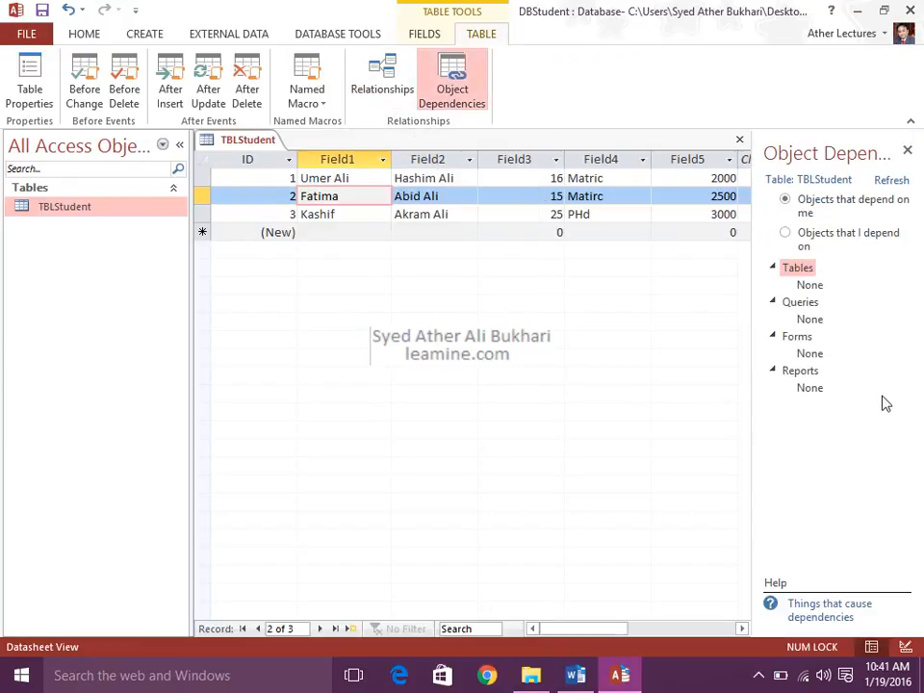
{"action": "left_click", "coordinate": [906, 151]}
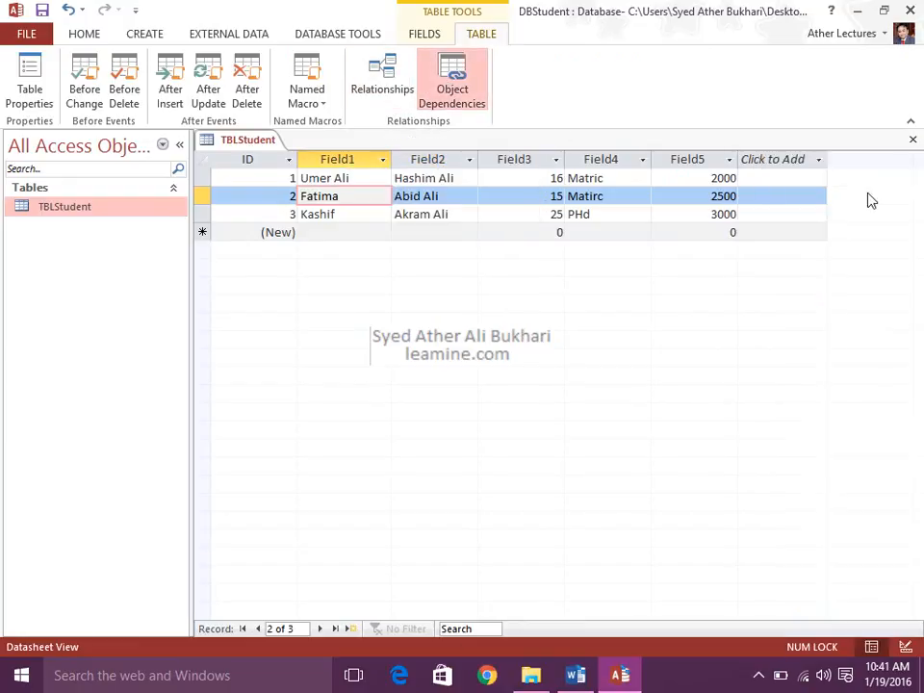
Review the Orientation choices in TBLStudent's table properties and set Read Only When Disconnected to Yes.
{"action": "left_click", "coordinate": [44, 91]}
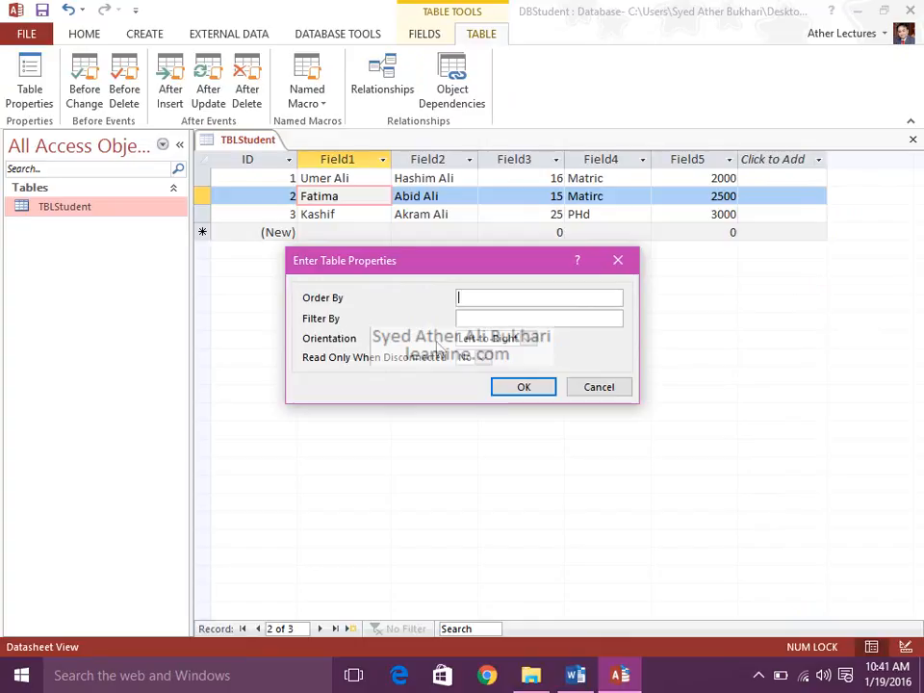
{"action": "left_click", "coordinate": [523, 339]}
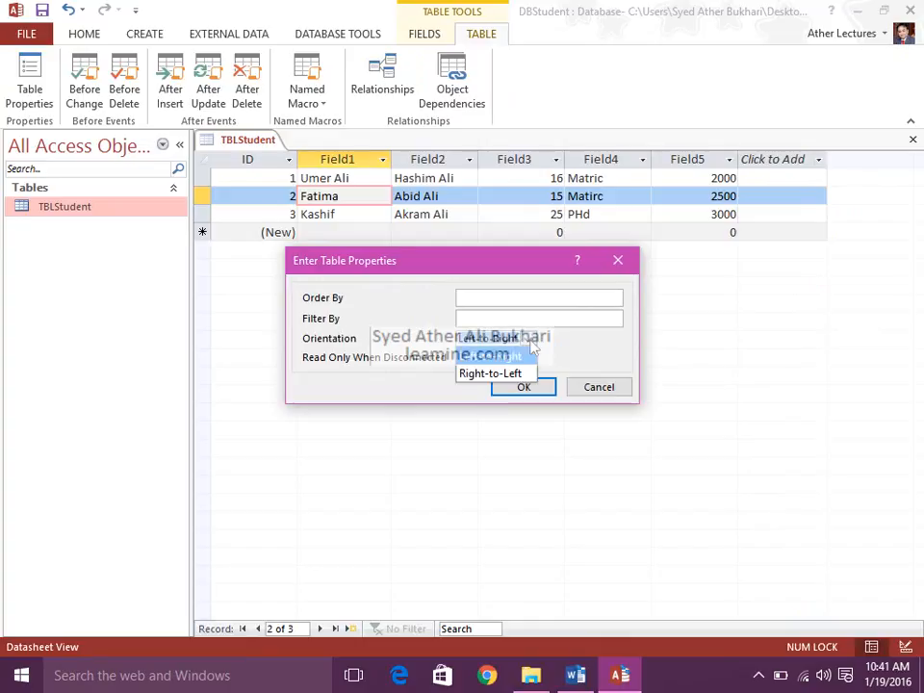
{"action": "left_click", "coordinate": [524, 350]}
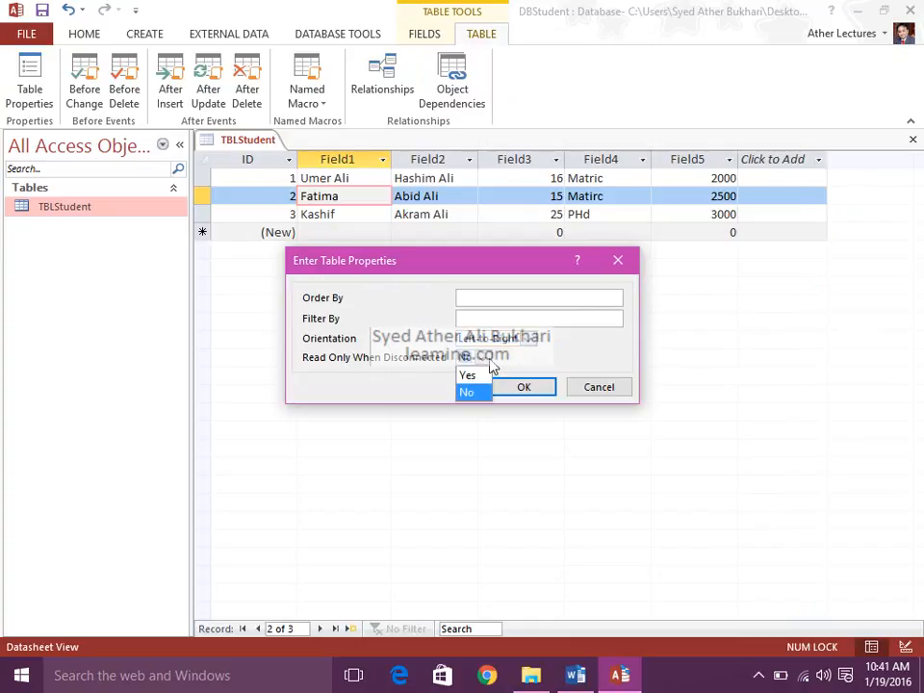
{"action": "left_click", "coordinate": [492, 366]}
{"action": "left_click", "coordinate": [491, 365]}
{"action": "left_click", "coordinate": [483, 376]}
{"action": "left_click", "coordinate": [516, 390]}
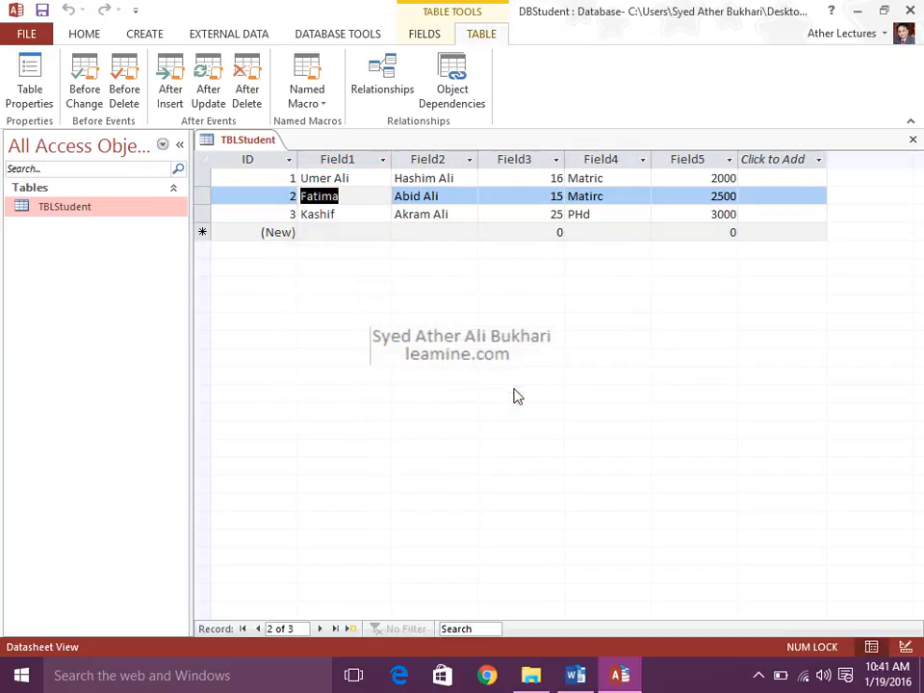
Try to delete the second student record in TBLStudent, declining the deletion.
{"action": "right_click", "coordinate": [203, 199]}
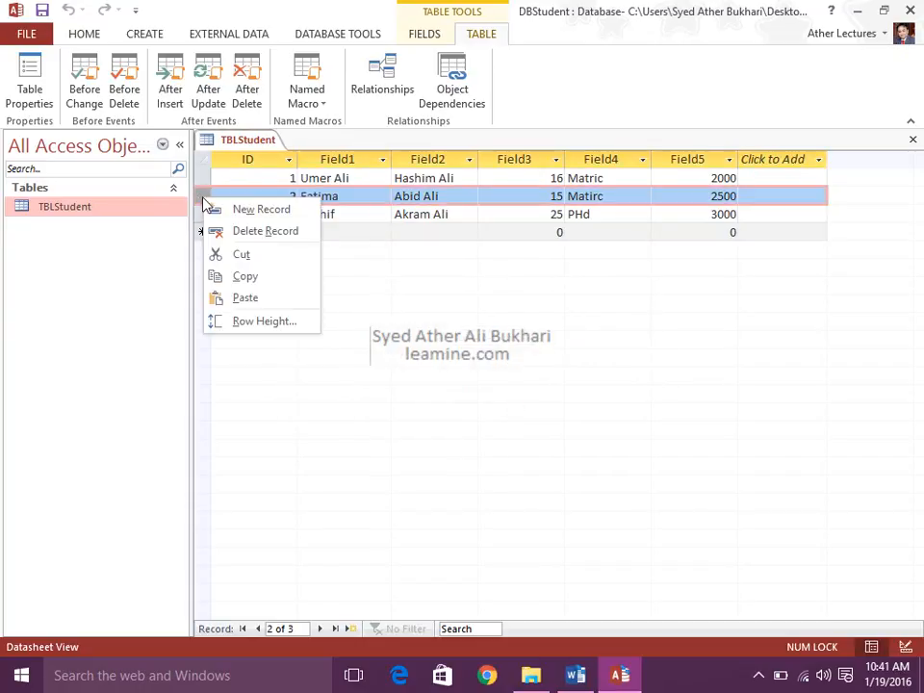
{"action": "left_click", "coordinate": [219, 173]}
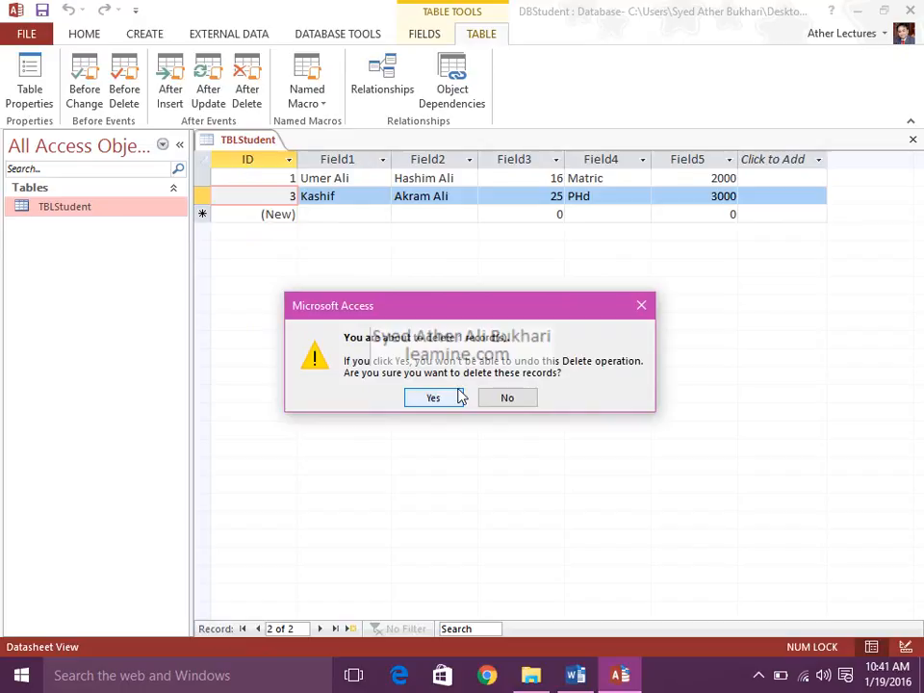
{"action": "left_click", "coordinate": [519, 397]}
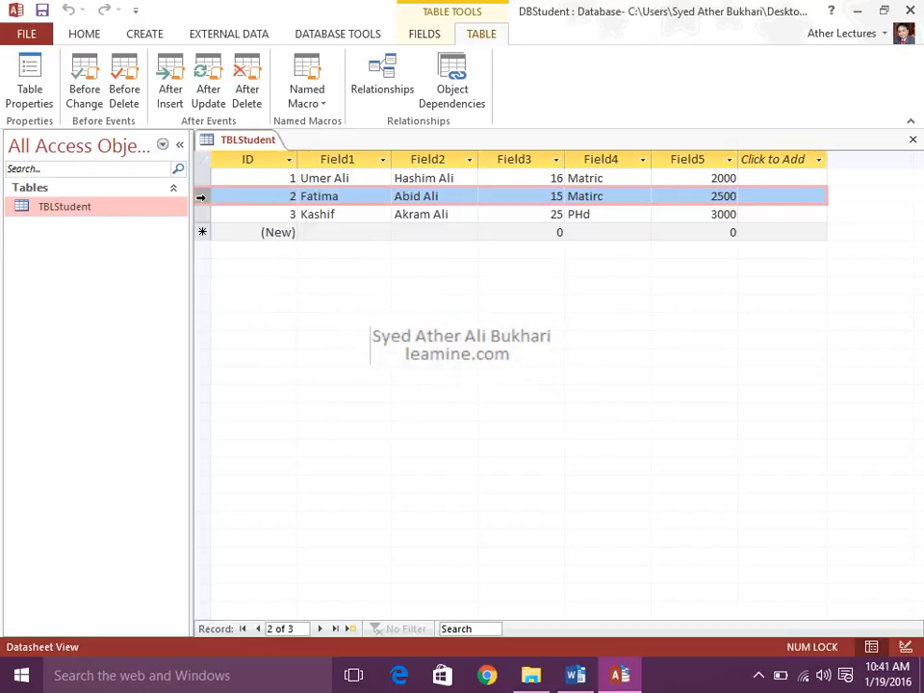
Recheck TBLStudent's table properties and inspect the data type and validation settings of the ID and Field1 columns.
{"action": "left_click", "coordinate": [16, 93]}
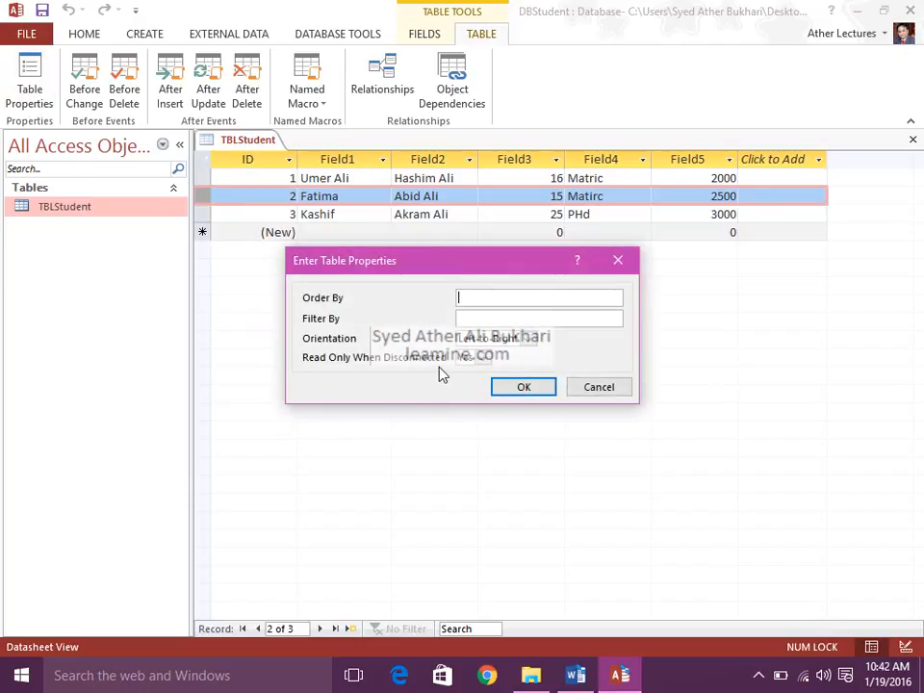
{"action": "left_click", "coordinate": [499, 389]}
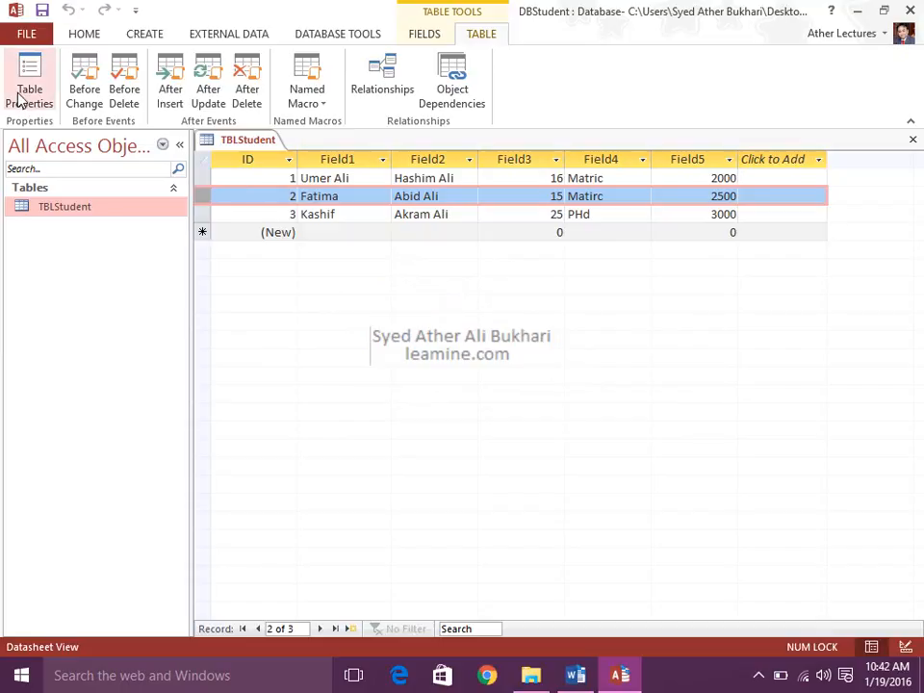
{"action": "left_click", "coordinate": [424, 35]}
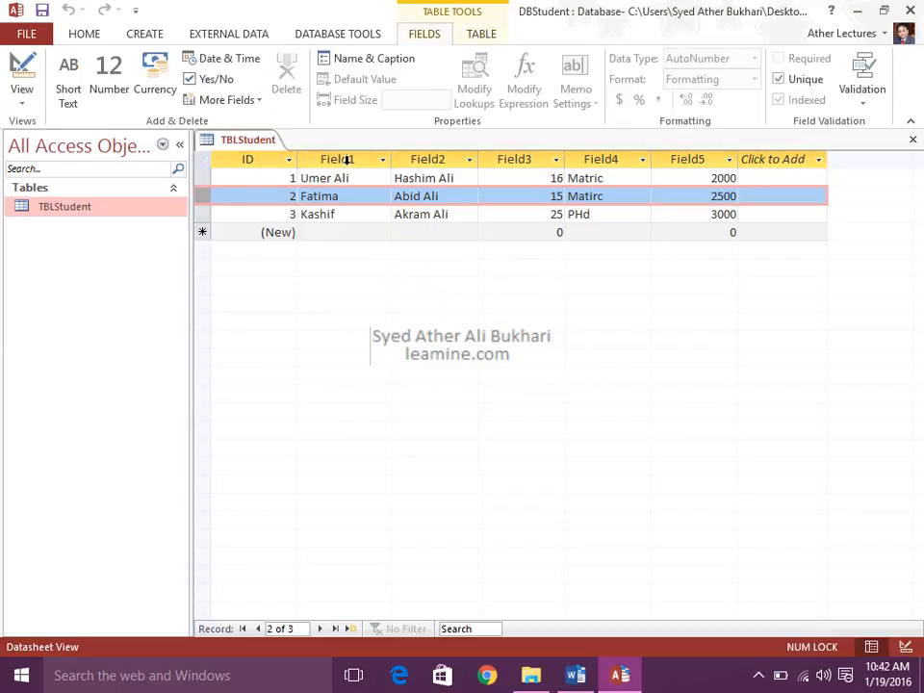
{"action": "left_click", "coordinate": [347, 161]}
{"action": "left_click", "coordinate": [408, 162]}
{"action": "left_click", "coordinate": [265, 161]}
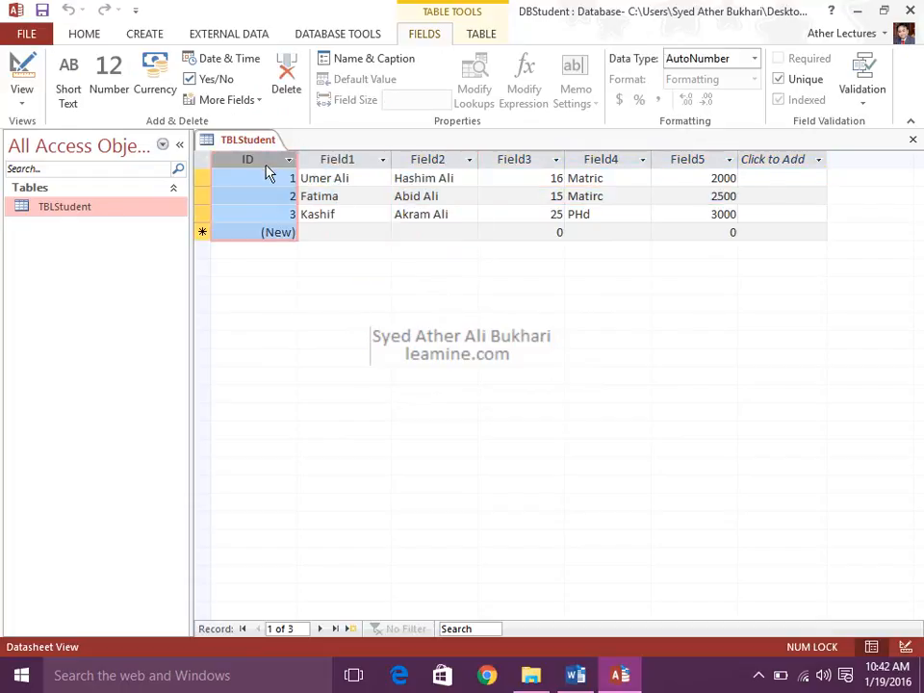
{"action": "left_click", "coordinate": [341, 161]}
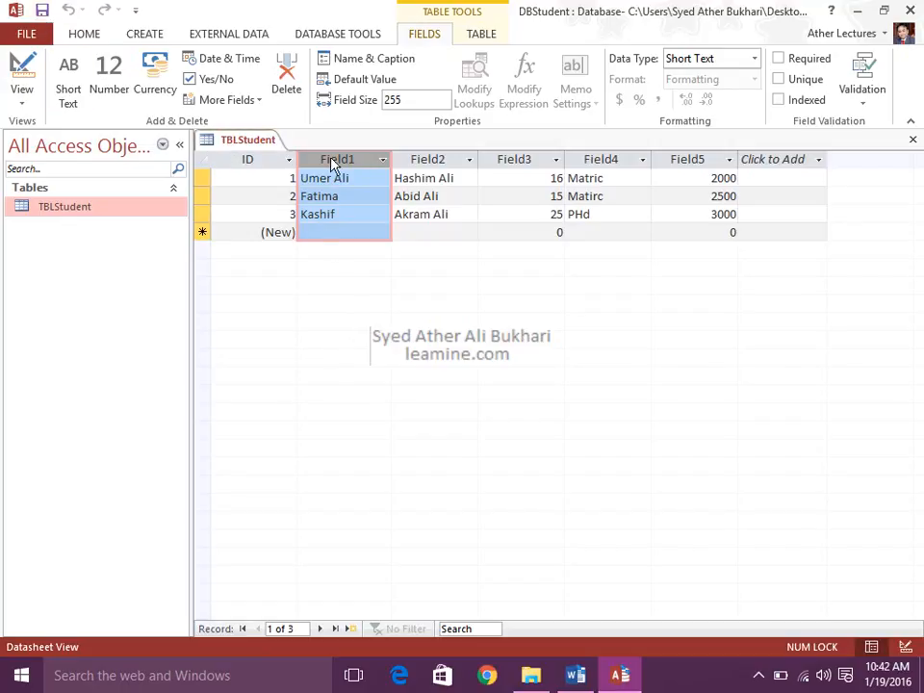
Close the TBLStudent table and bring up the commands for creating new database objects.
{"action": "left_click", "coordinate": [913, 141]}
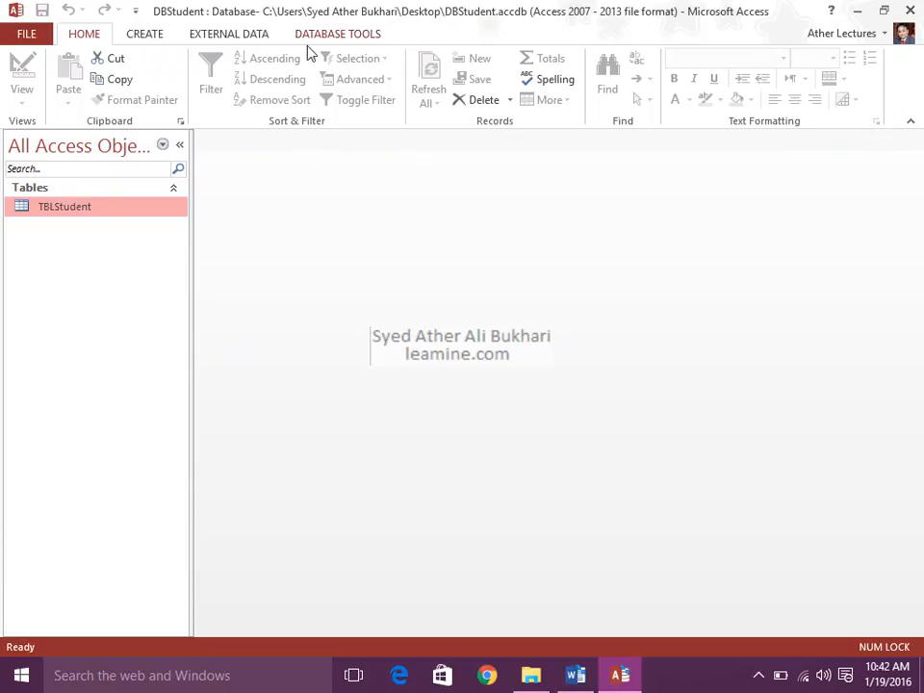
{"action": "left_click", "coordinate": [141, 40]}
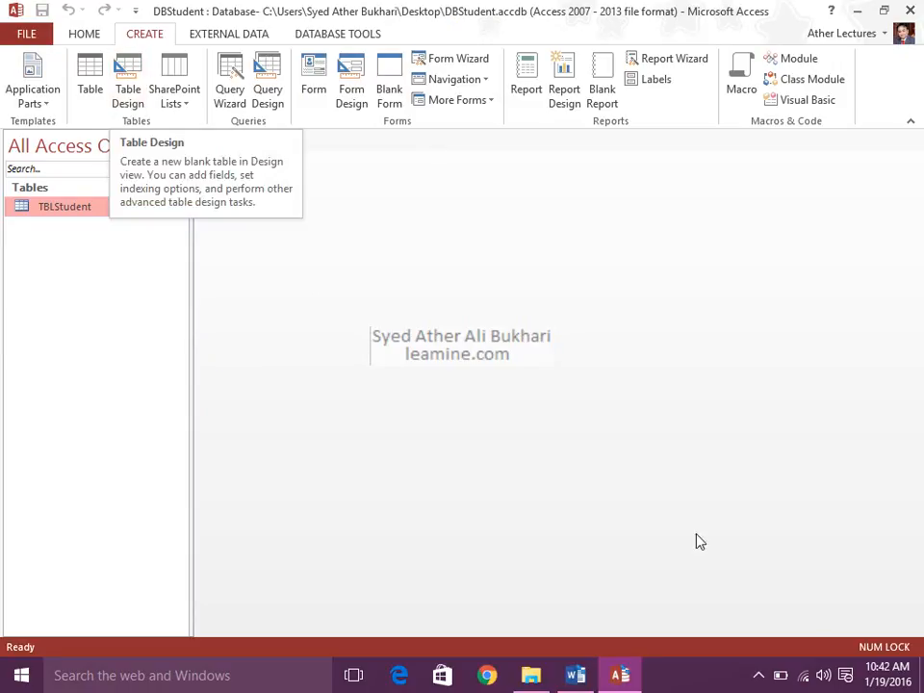
{"action": "left_click", "coordinate": [758, 675]}
{"action": "left_click", "coordinate": [722, 640]}
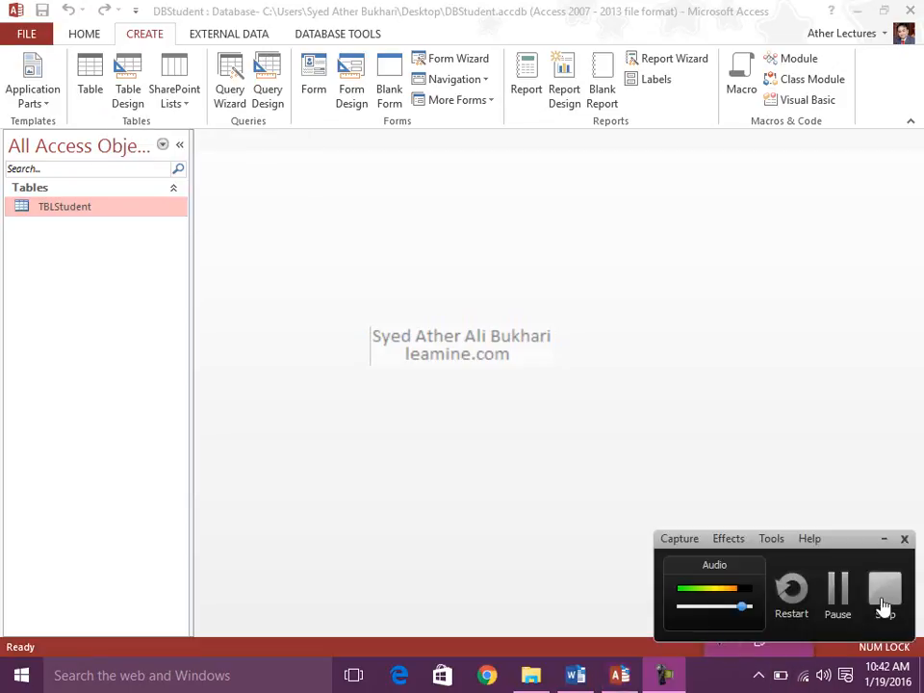